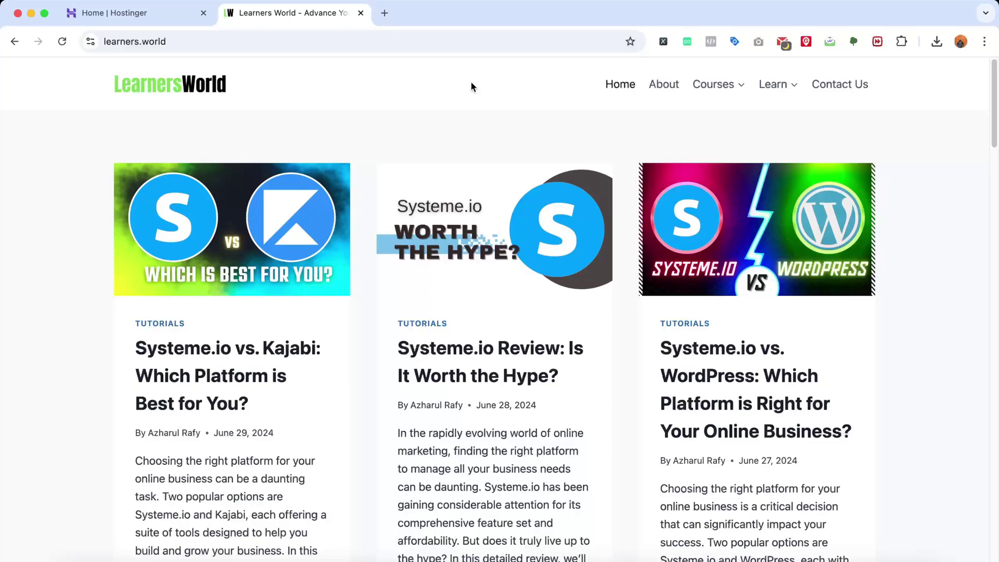
Step: Bring up the Hostinger home tab and highlight the hosting expiry notice's 18 days to renew
left_click(241, 41)
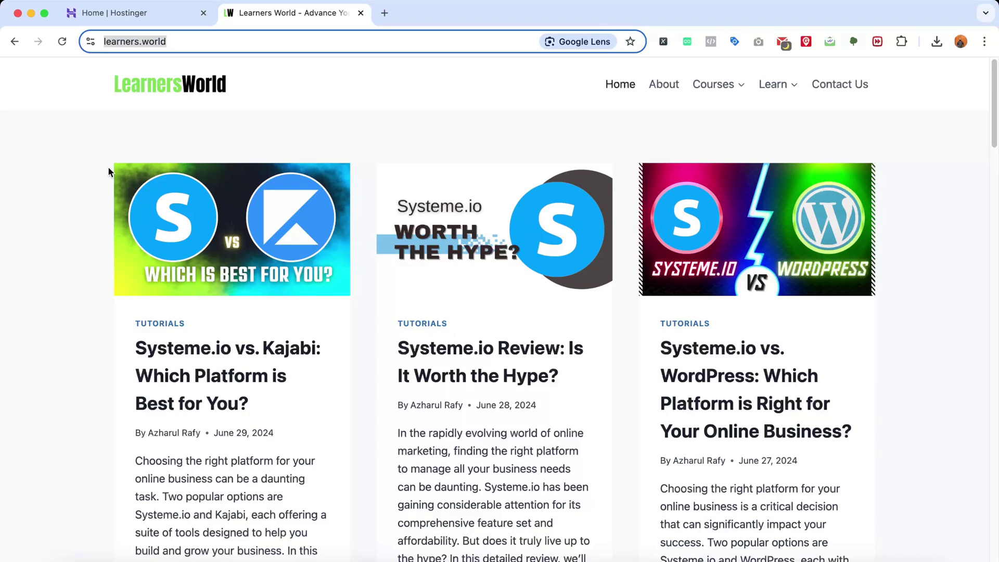
left_click(120, 15)
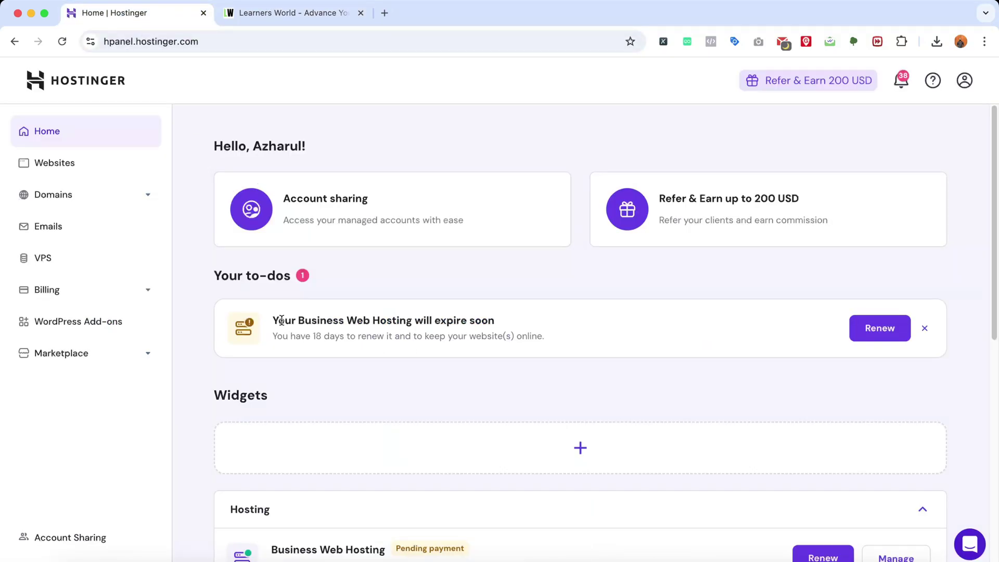
left_click_drag(282, 320, 525, 348)
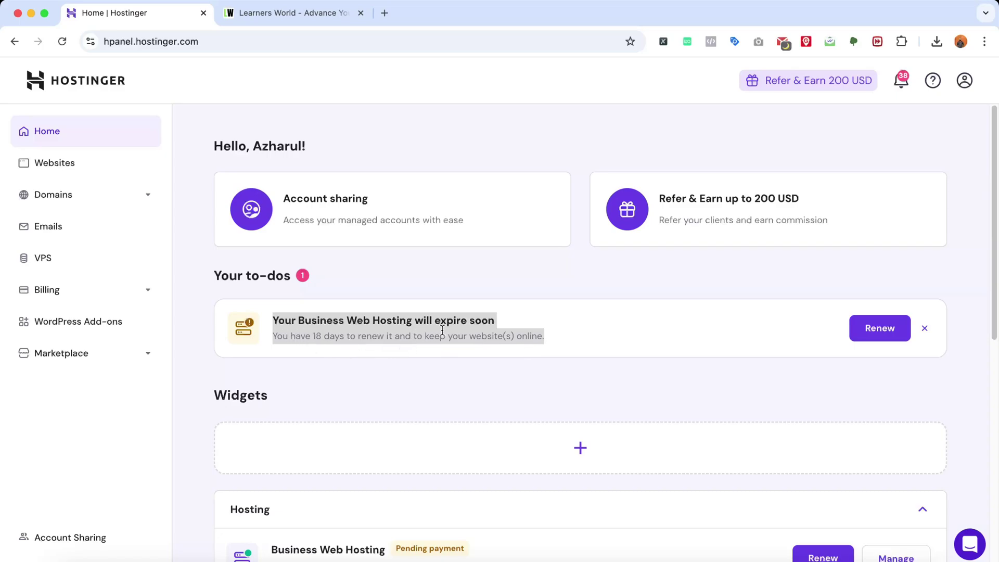
left_click_drag(316, 338, 359, 338)
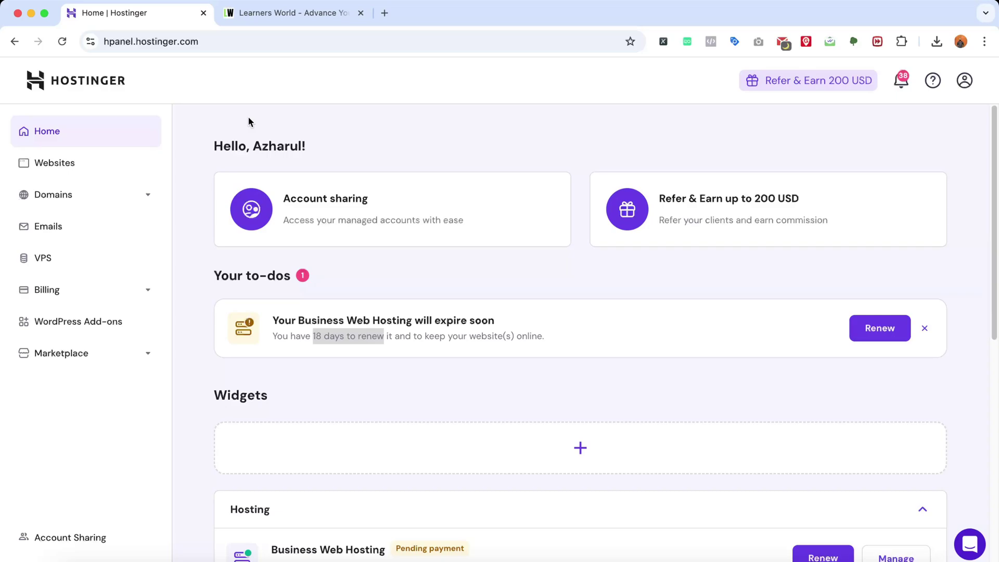
left_click(286, 19)
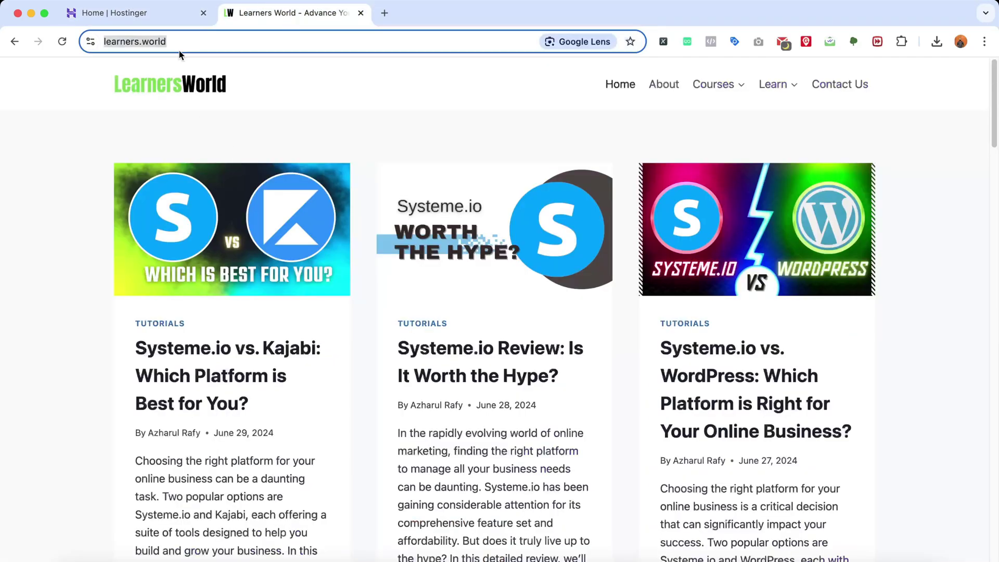
left_click(163, 13)
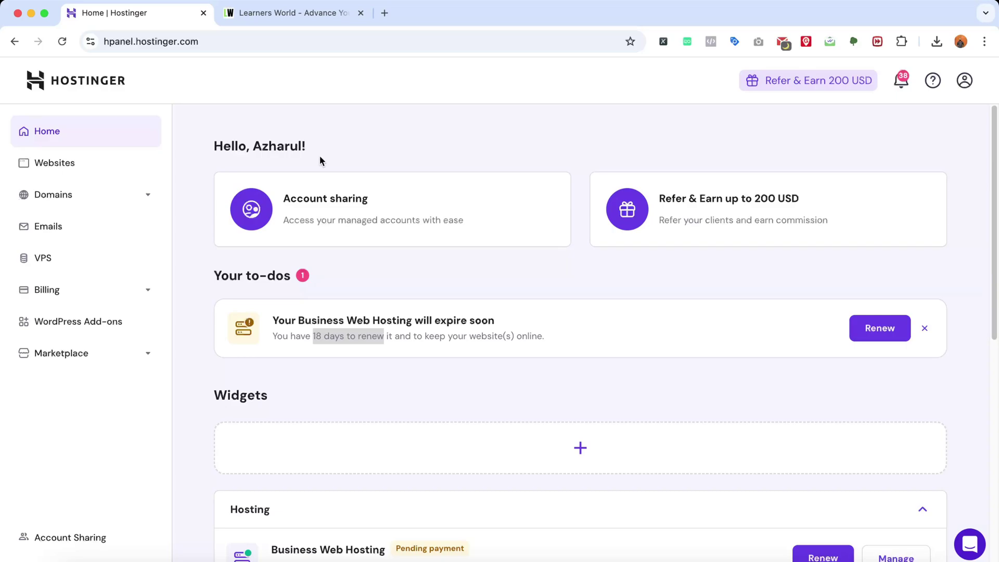
Step: Search the Websites list for learners.world and open that site's Dashboard
left_click(62, 165)
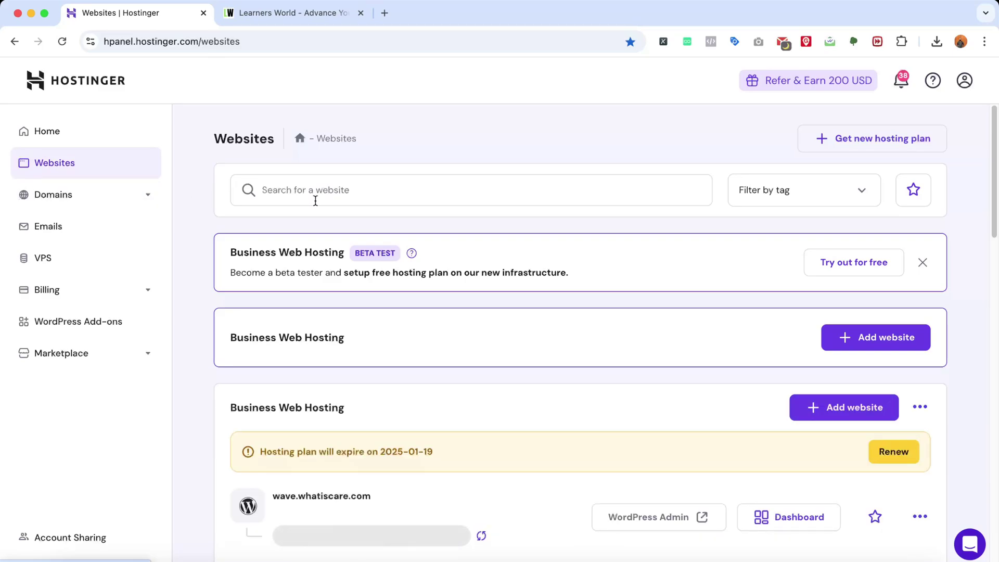
left_click(367, 187)
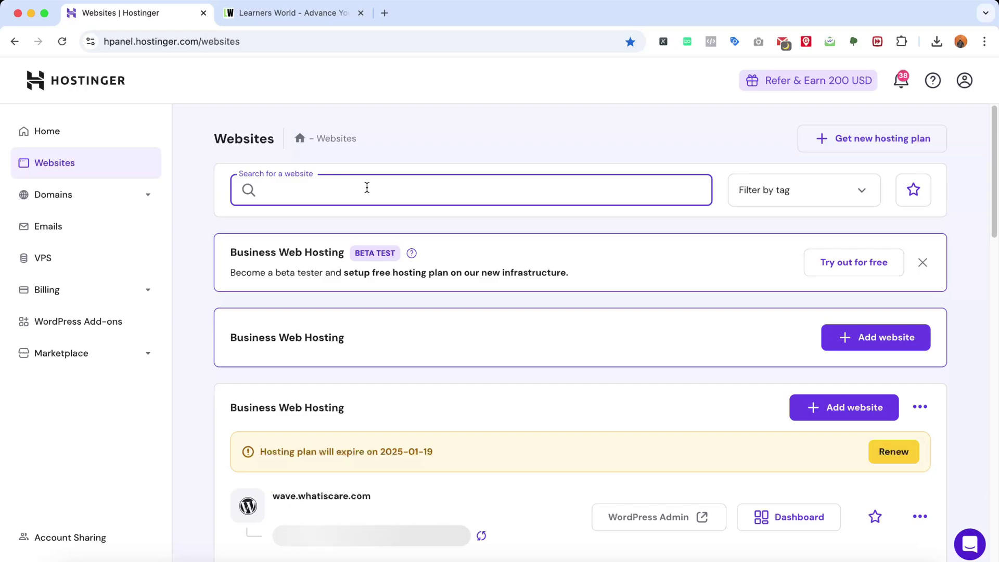
type("learner")
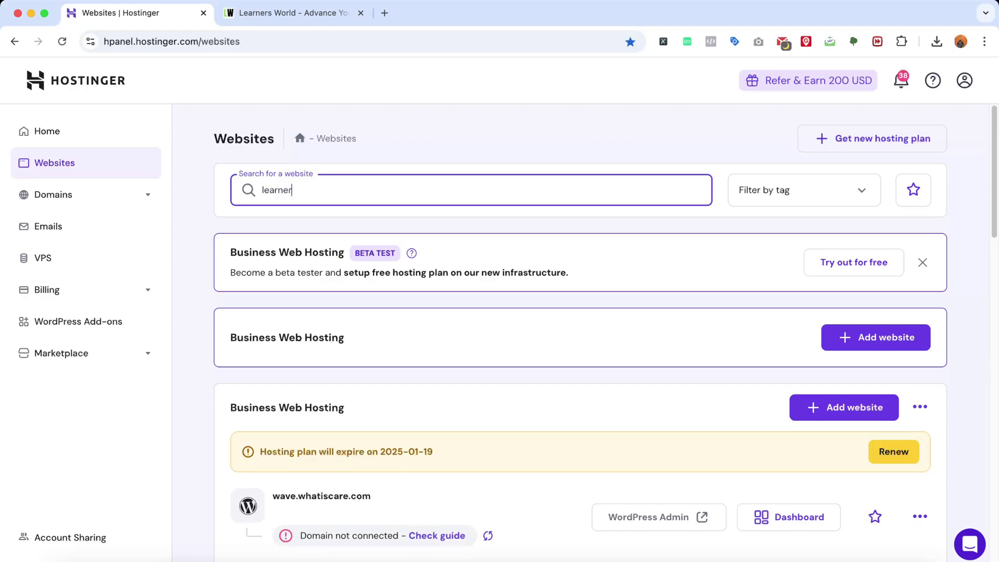
type("s.world")
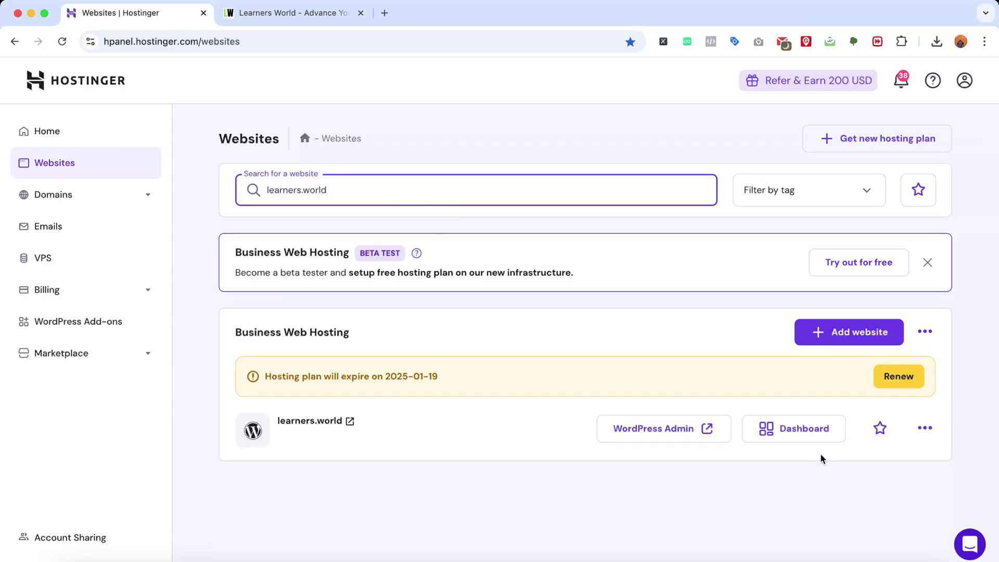
left_click(792, 439)
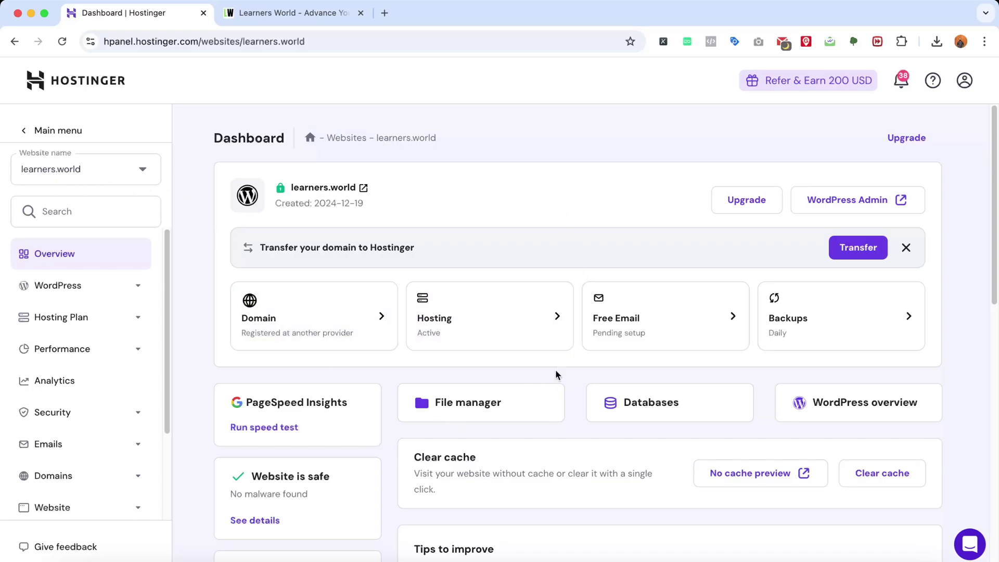
Step: Open File Manager, enter public_html, and select the wp-content folder
left_click(479, 403)
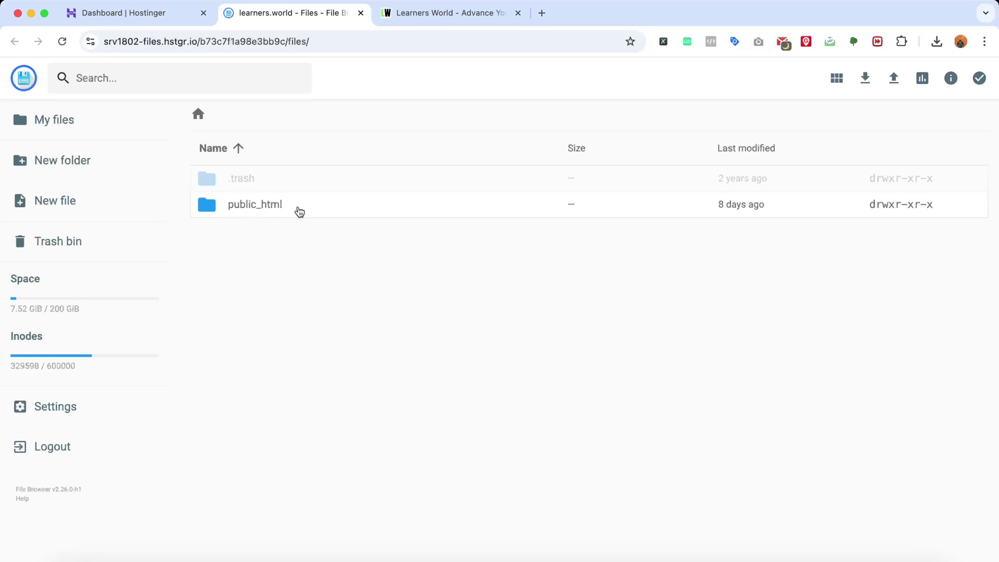
double_click(279, 207)
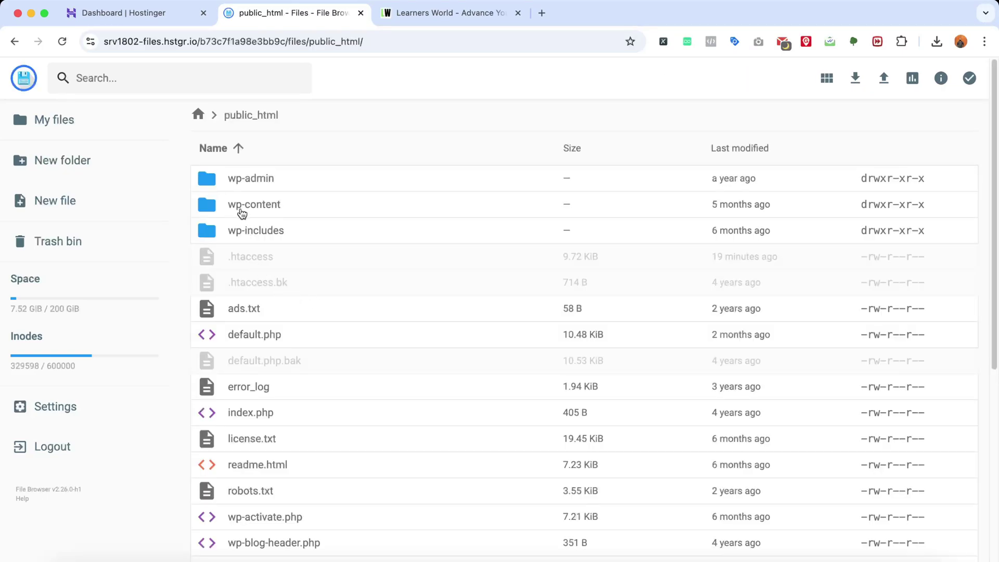
left_click(274, 214)
Step: Download wp-content as a zip into a new Downloads folder named learners.world
right_click(273, 214)
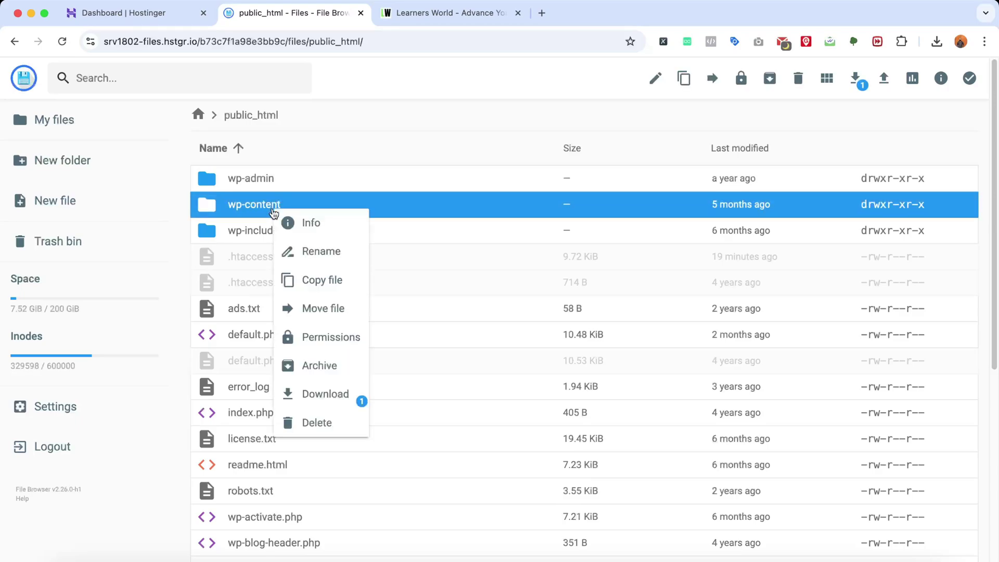
left_click(328, 400)
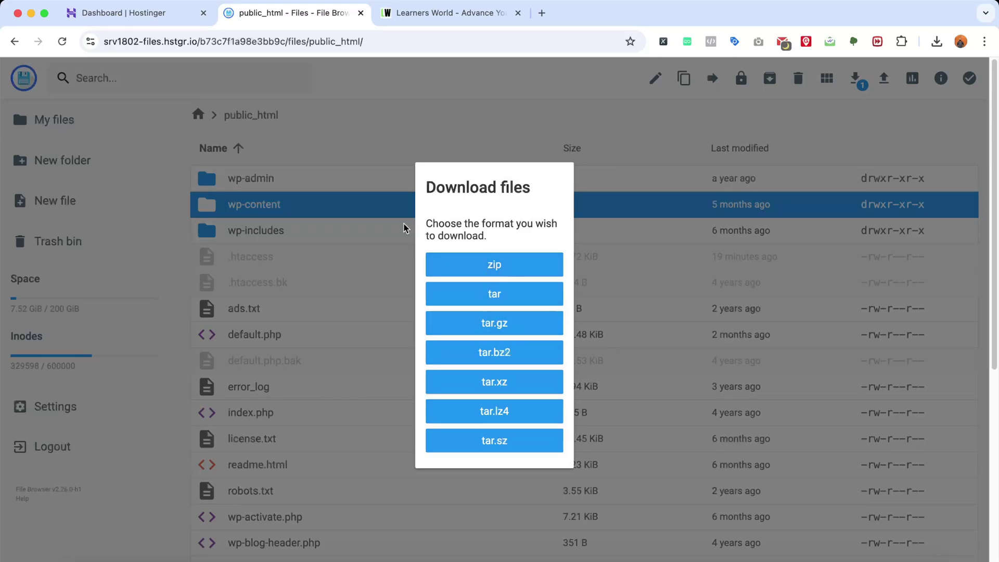
left_click(501, 266)
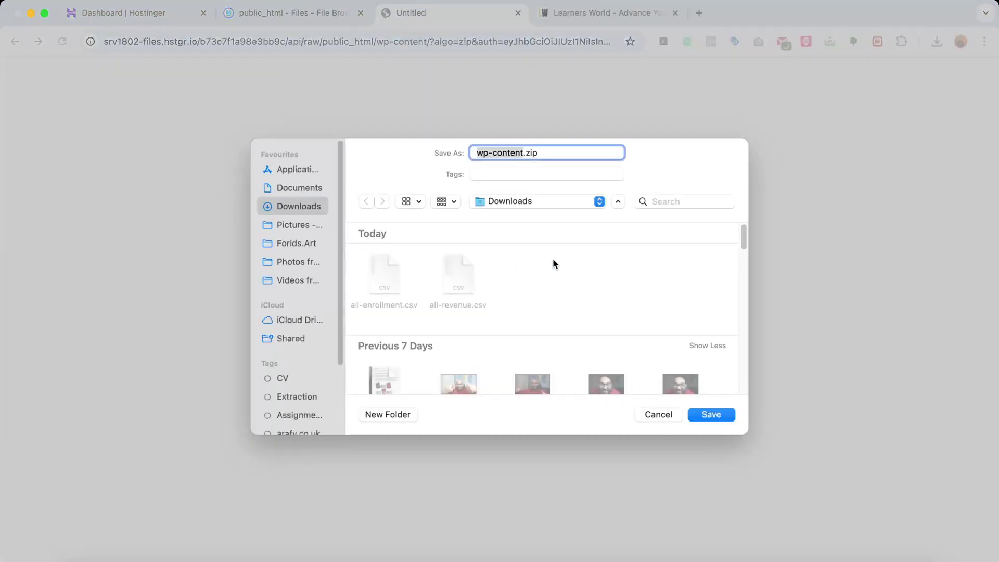
left_click(388, 415)
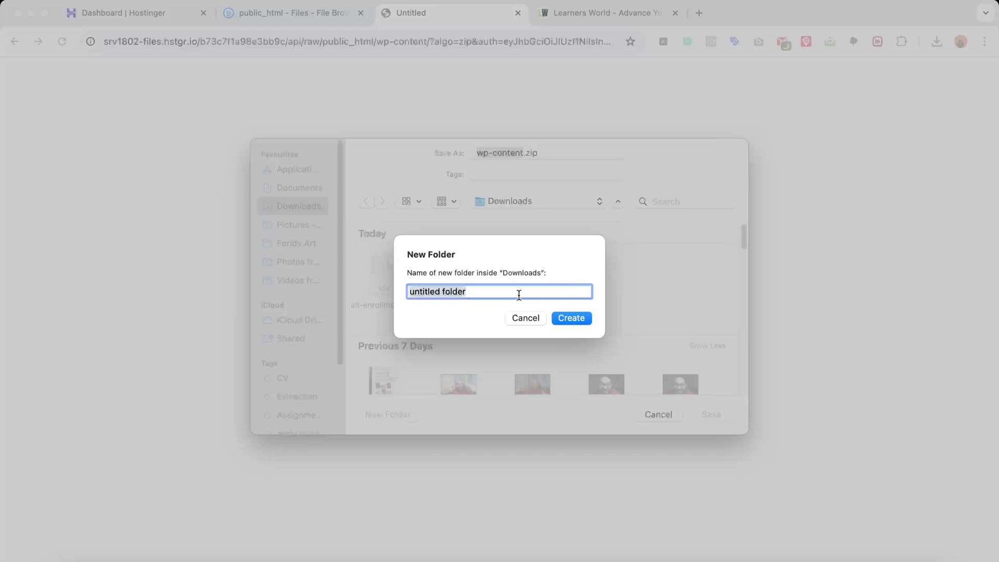
type("learner")
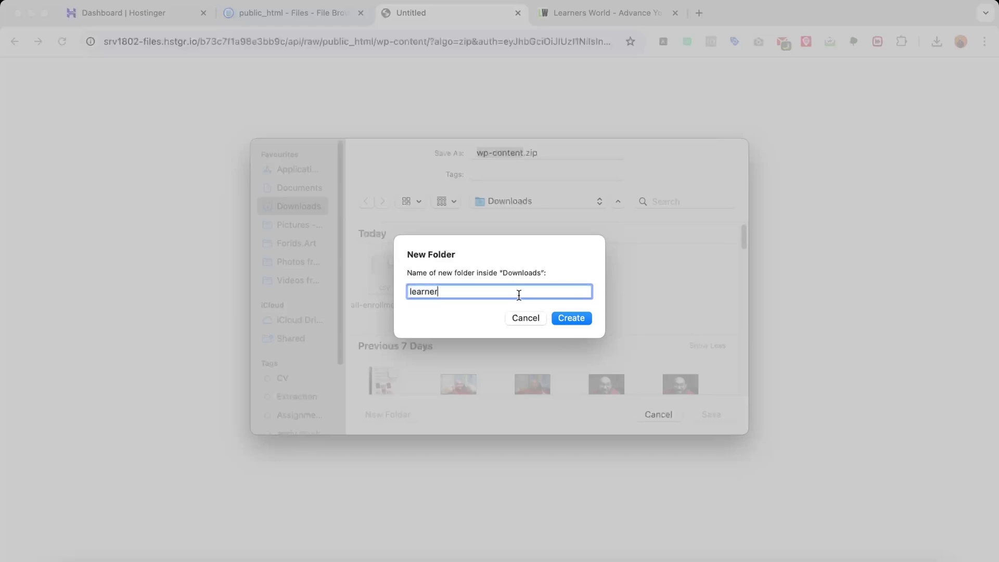
type("s.world")
left_click(567, 320)
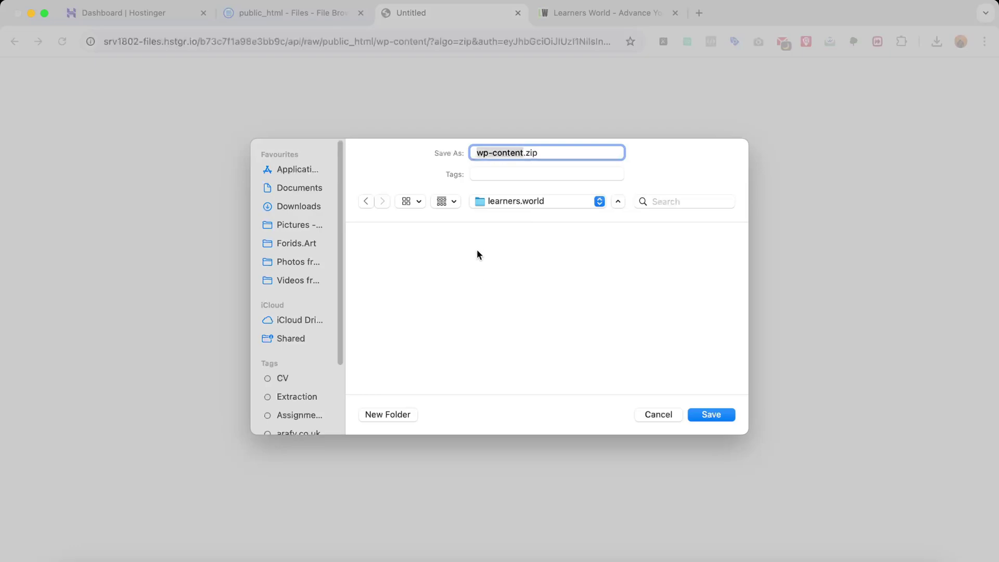
left_click(709, 416)
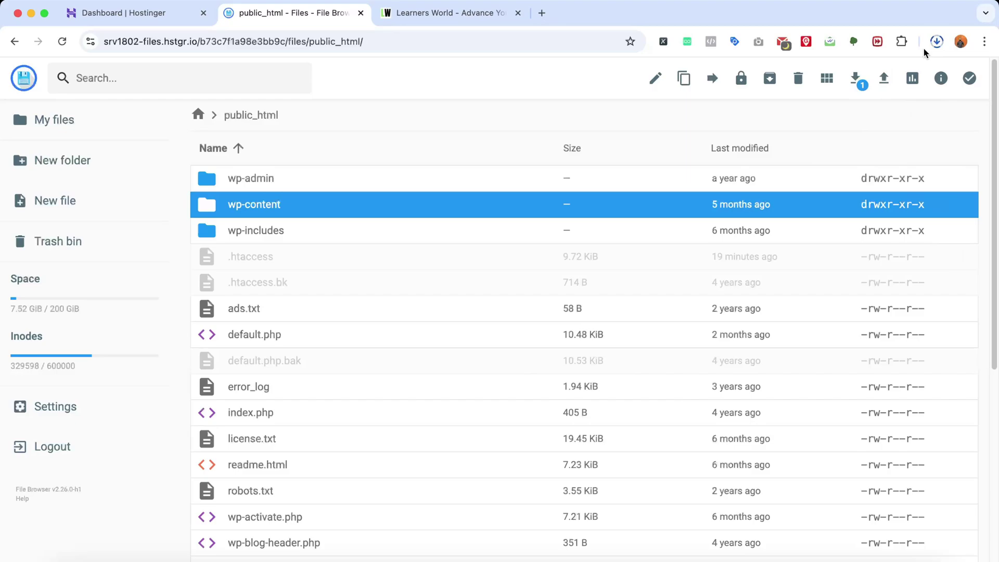
Step: Check the wp-content.zip download progress, then go back to the learners.world Dashboard tab
left_click(937, 42)
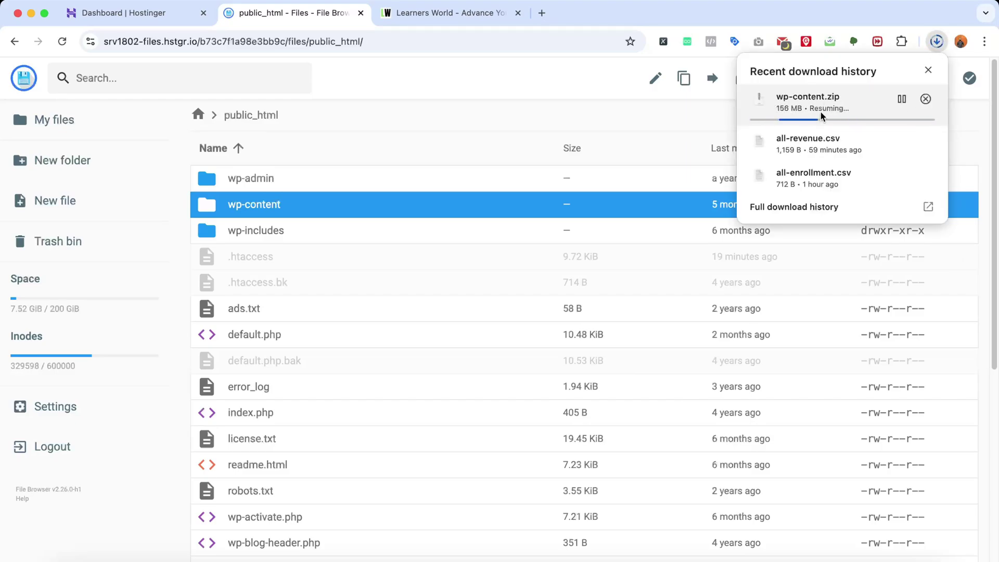
left_click(532, 117)
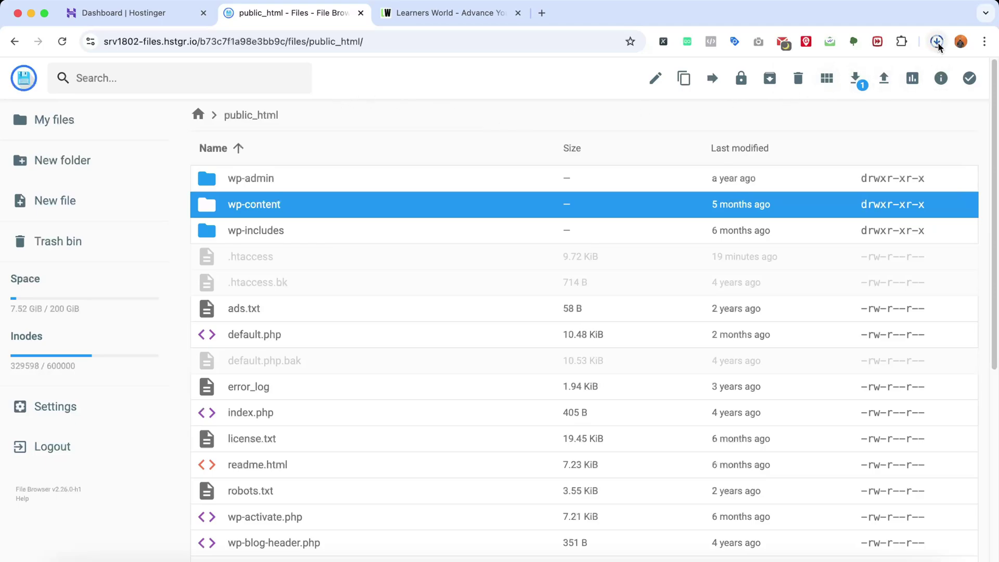
left_click(156, 17)
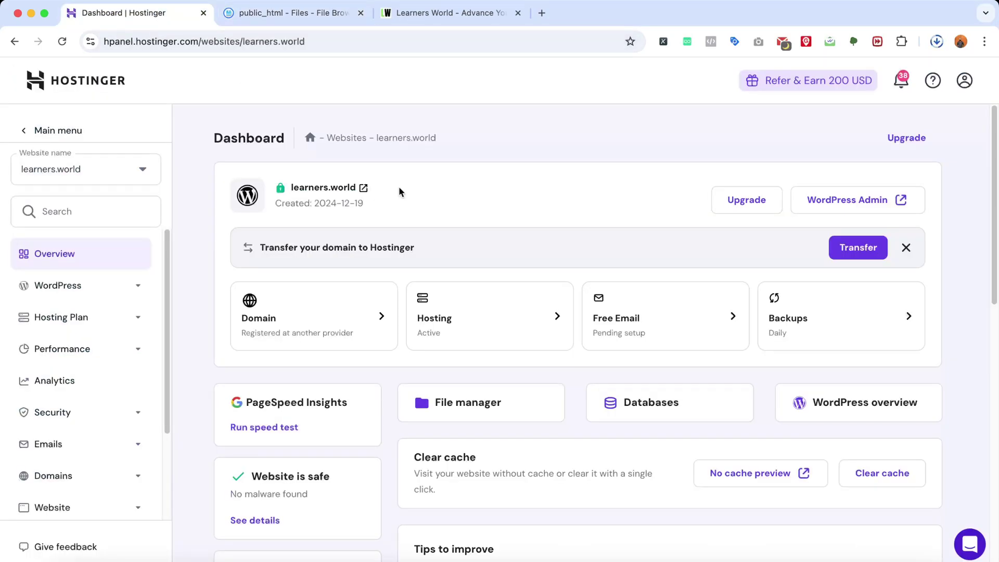
Step: Browse the site's MySQL databases list, then open the learners.world WordPress Overview
left_click(653, 407)
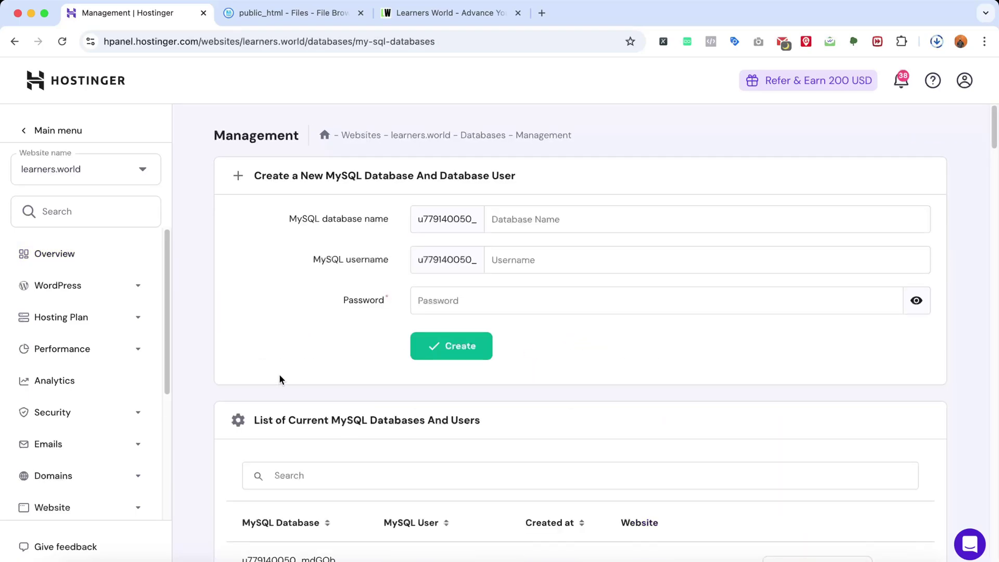
scroll(498, 448, "down", 5)
scroll(498, 448, "down", 6)
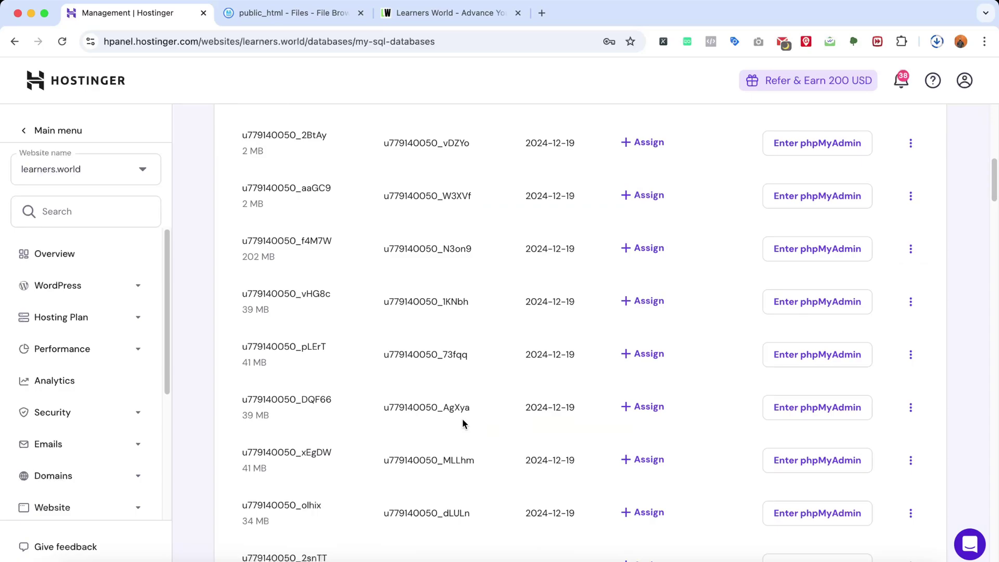
scroll(345, 423, "up", 10)
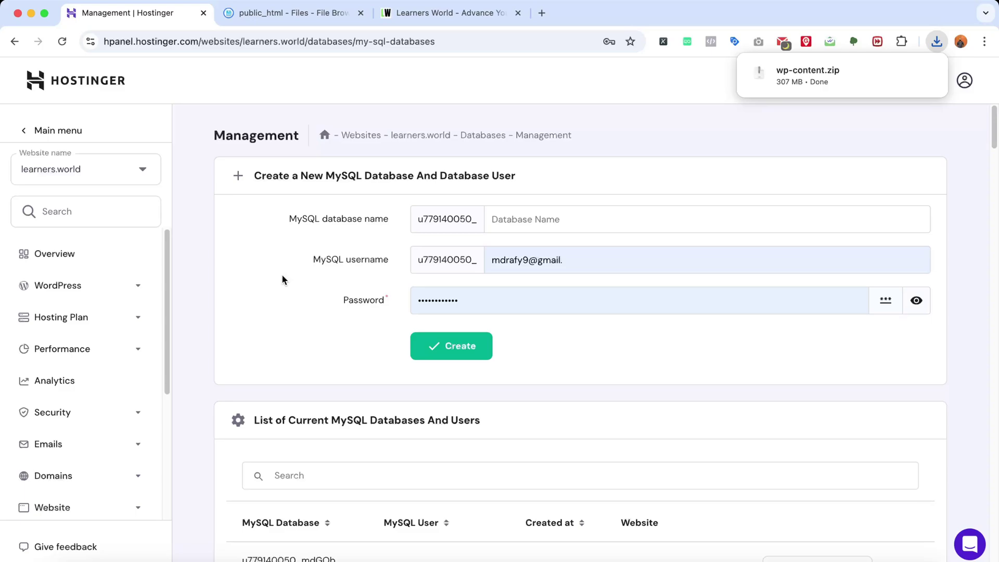
left_click(95, 291)
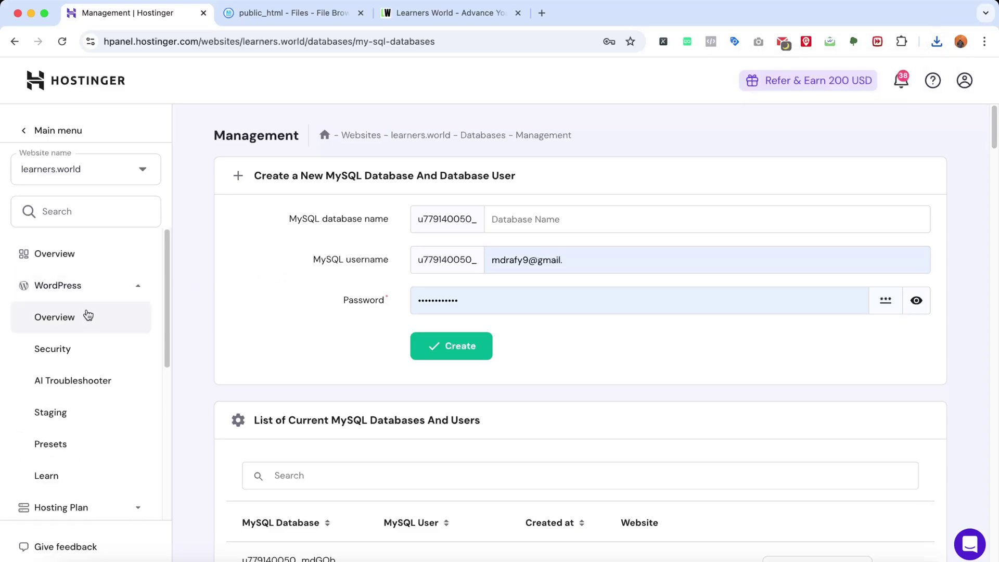
left_click(58, 319)
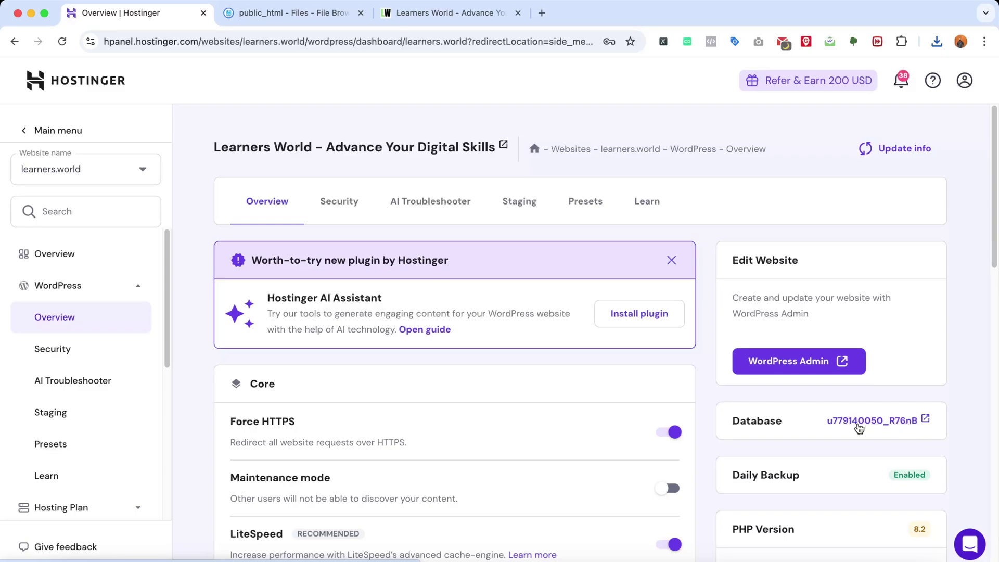
Step: Open the site's linked database in phpMyAdmin and scroll through its 67 tables
left_click(879, 422)
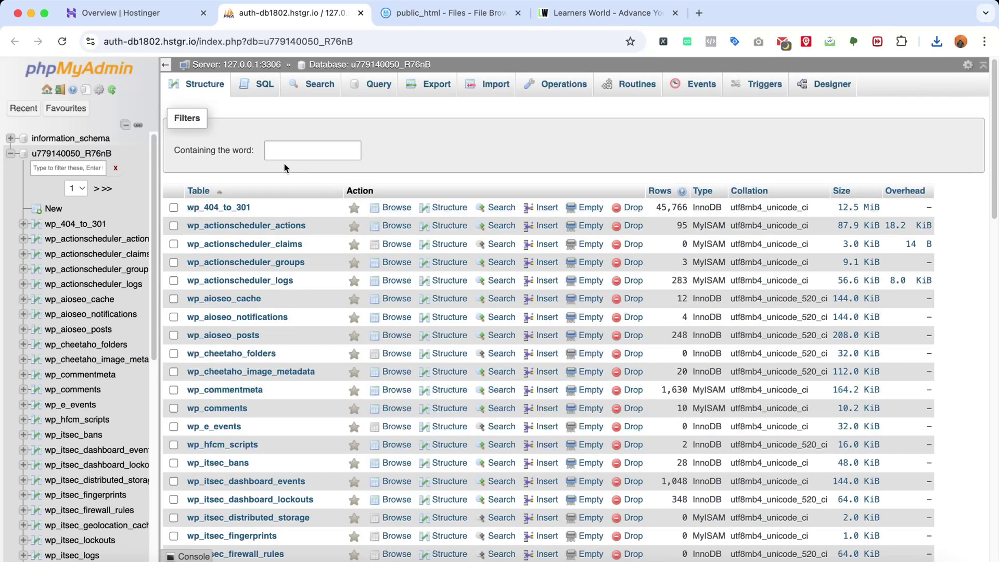
left_click(150, 12)
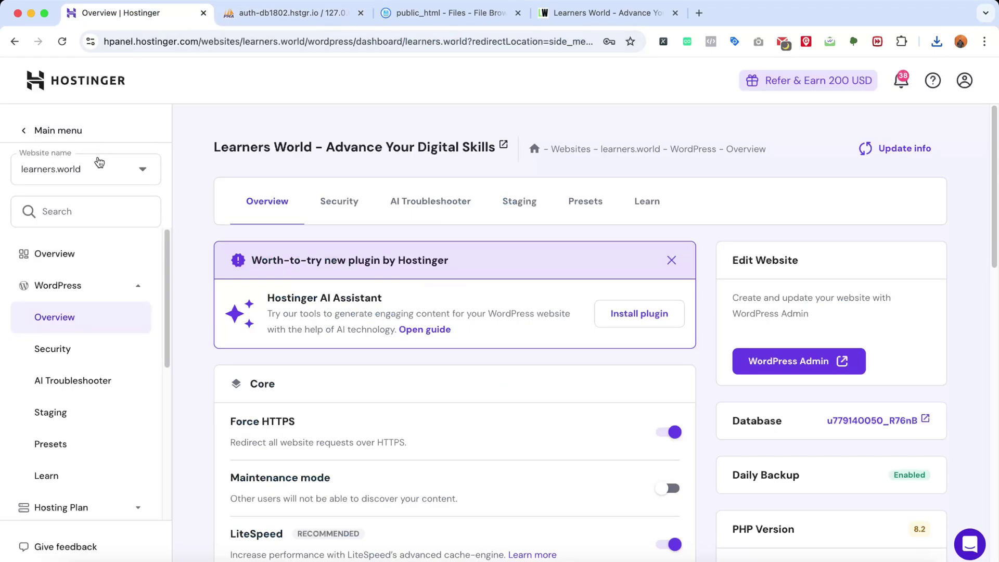
left_click(254, 16)
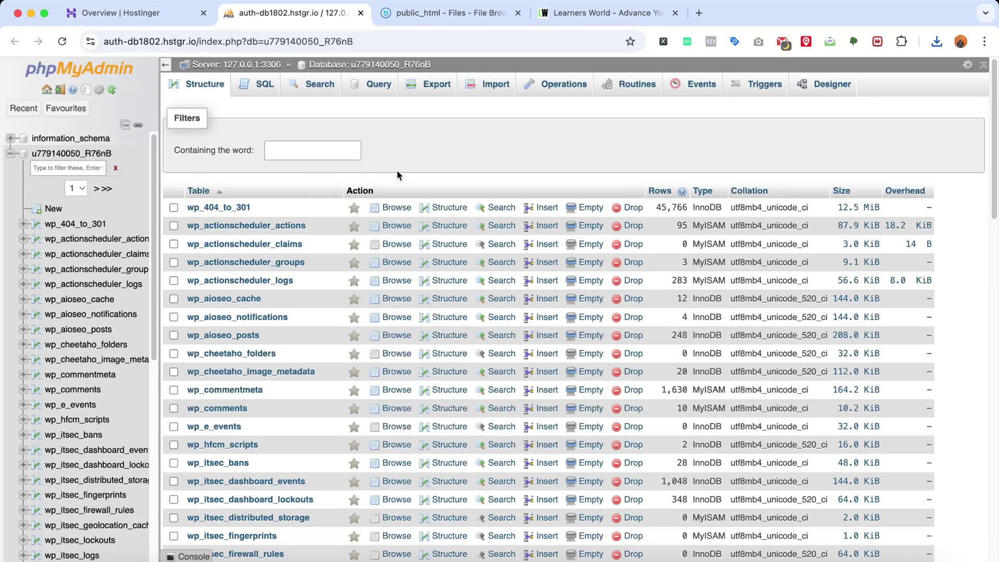
scroll(264, 331, "down", 5)
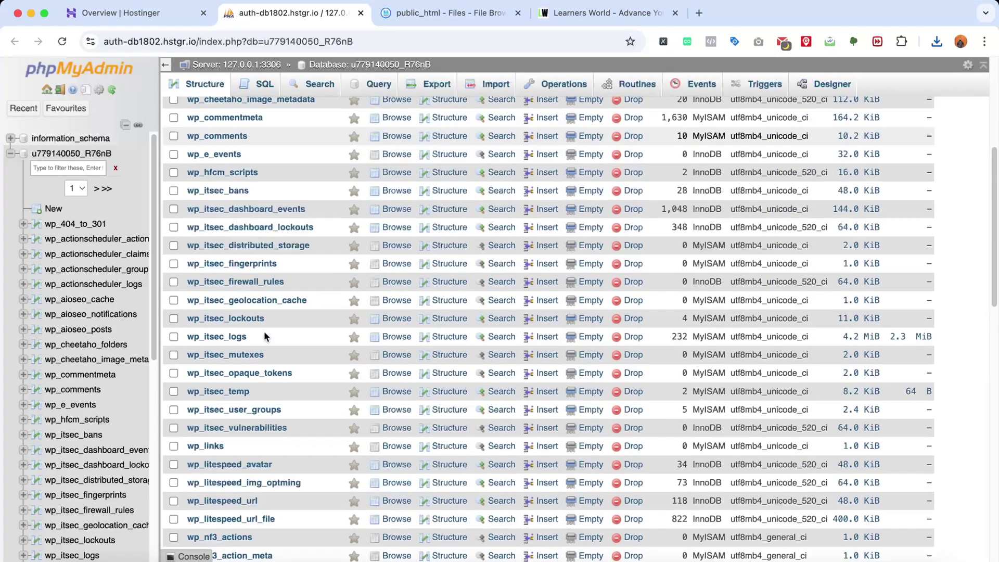
scroll(263, 331, "down", 15)
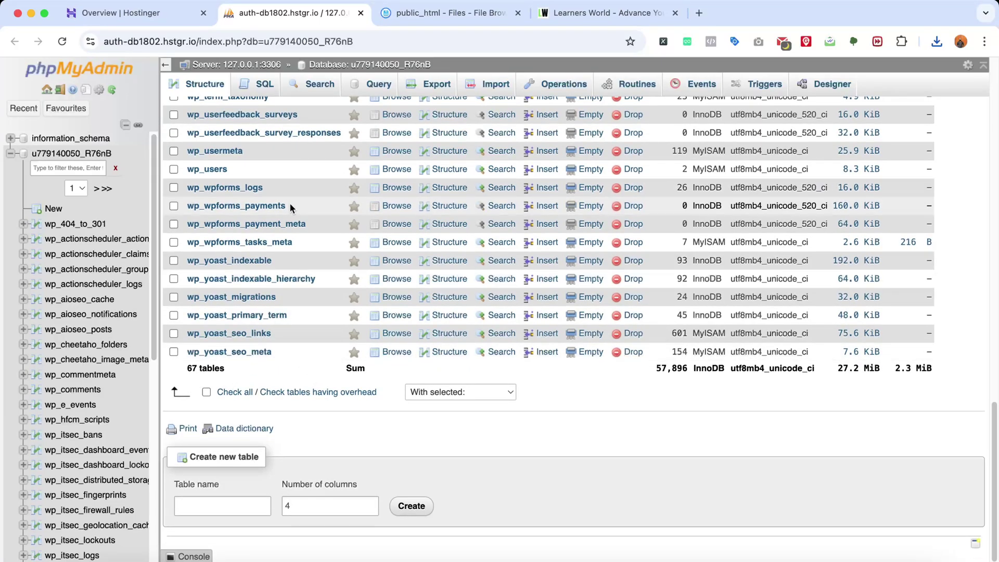
scroll(297, 242, "up", 16)
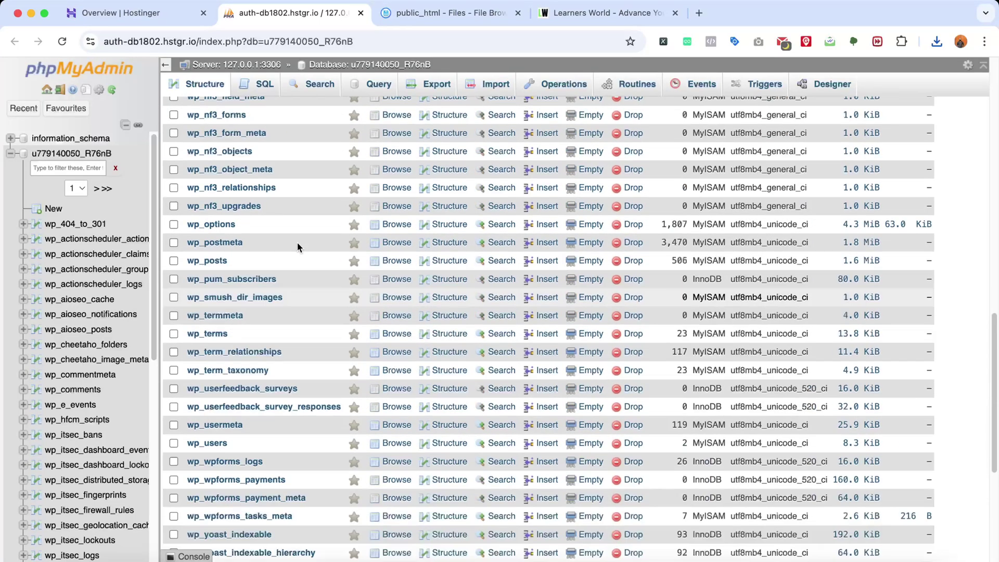
scroll(307, 256, "down", 16)
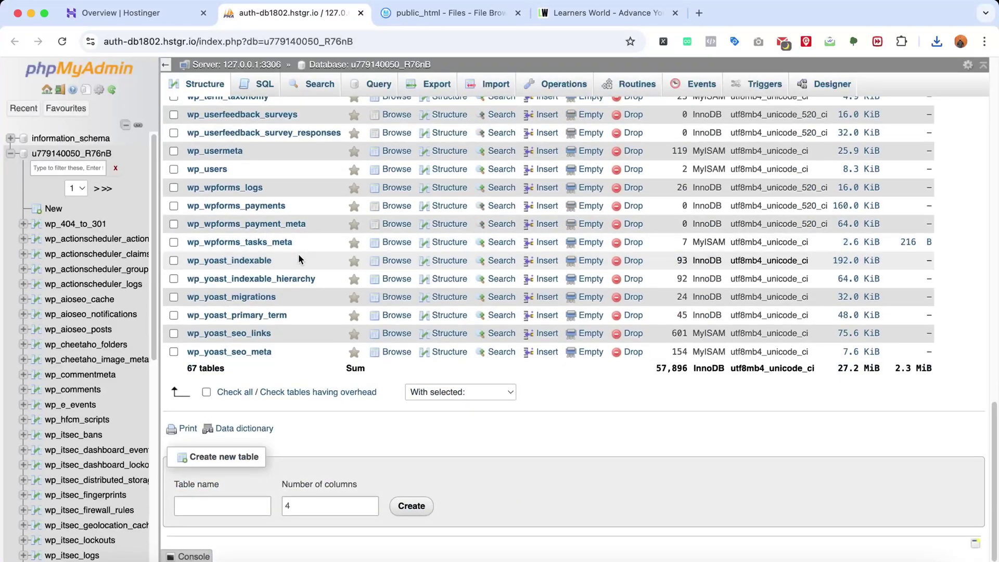
Step: Select all tables and save a Quick SQL export into the learners.world folder
left_click(206, 393)
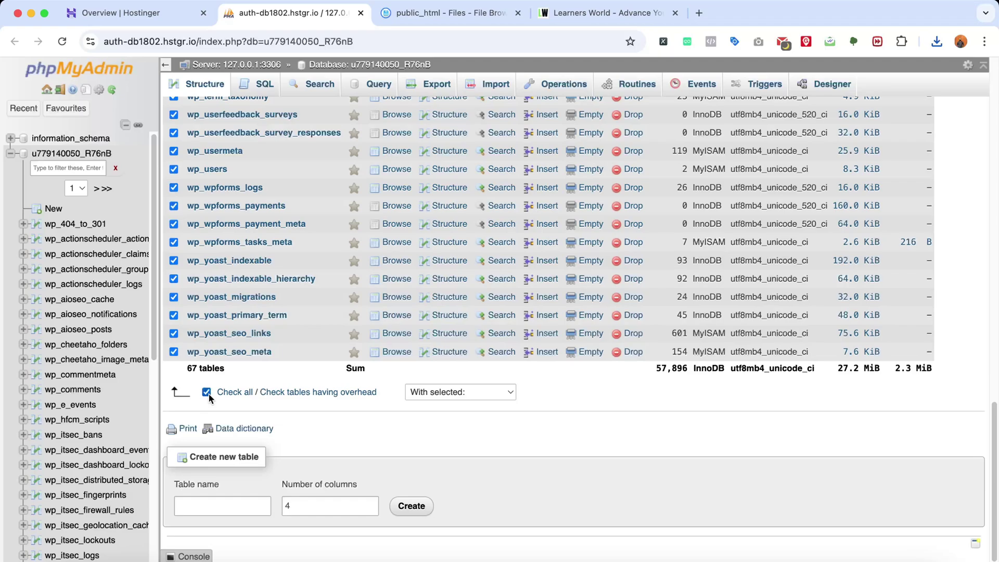
scroll(290, 270, "up", 20)
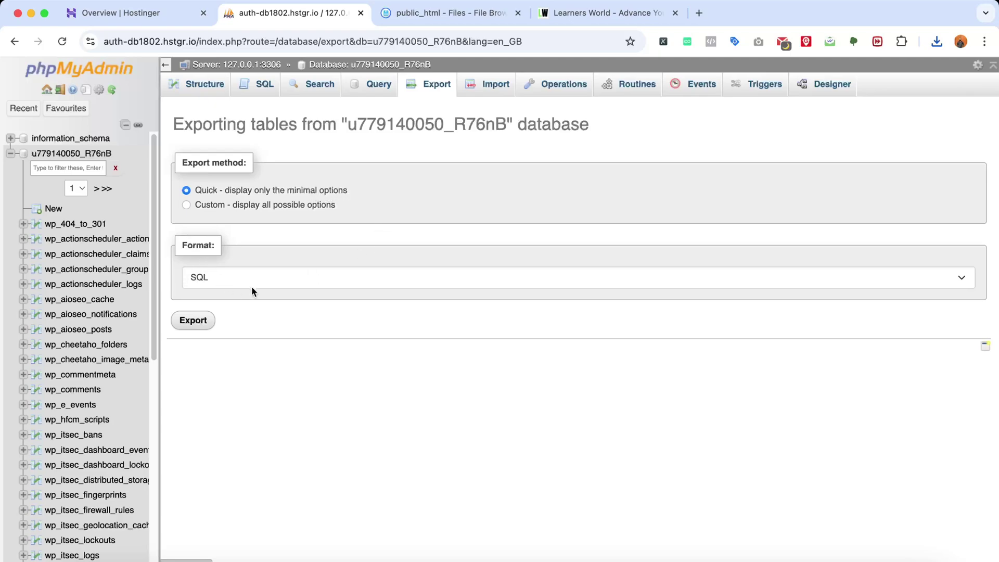
left_click(188, 330)
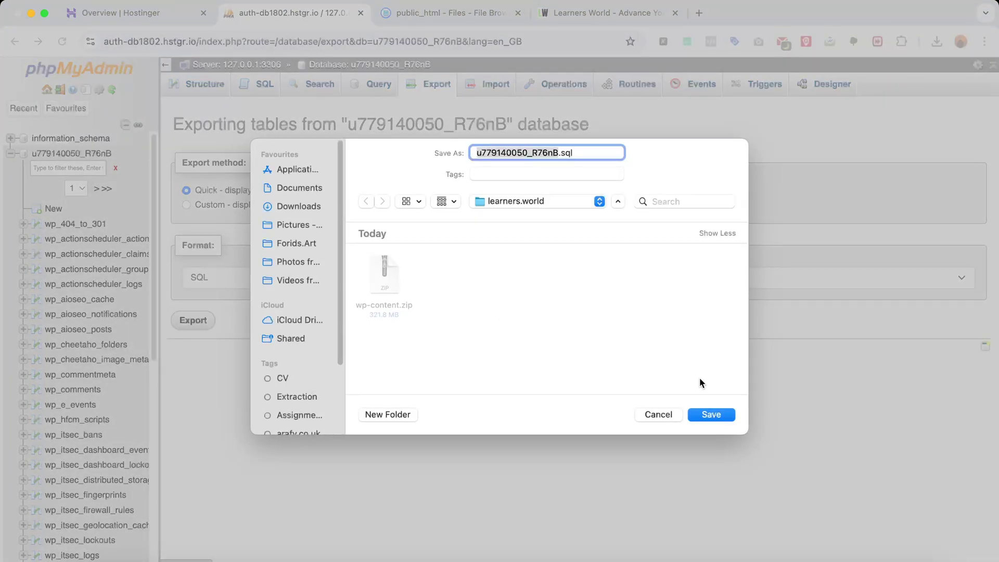
left_click(718, 415)
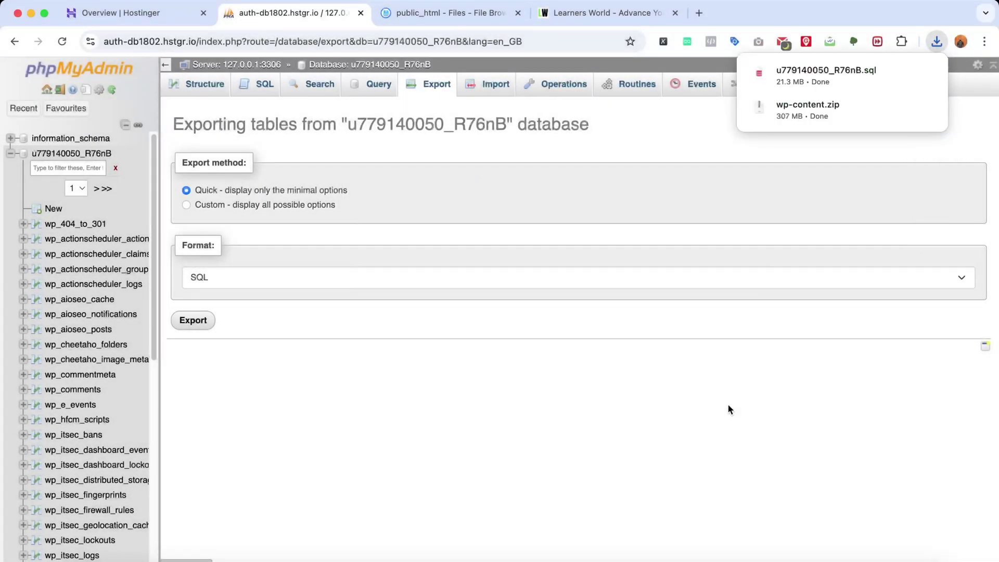
Step: Check the SQL export and wp-content.zip in Finder's Downloads/learners.world folder, then return to Hostinger
left_click(72, 559)
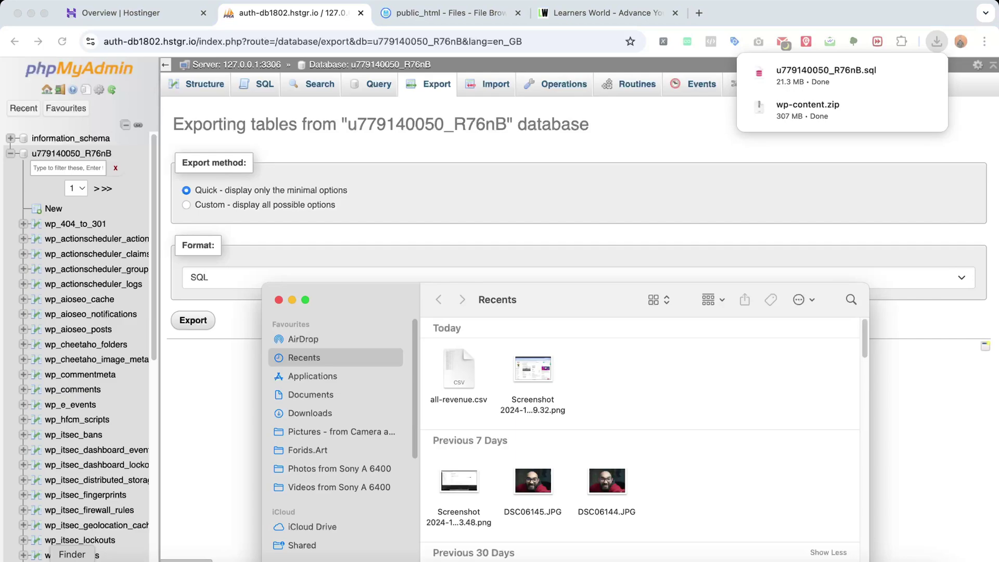
left_click(309, 413)
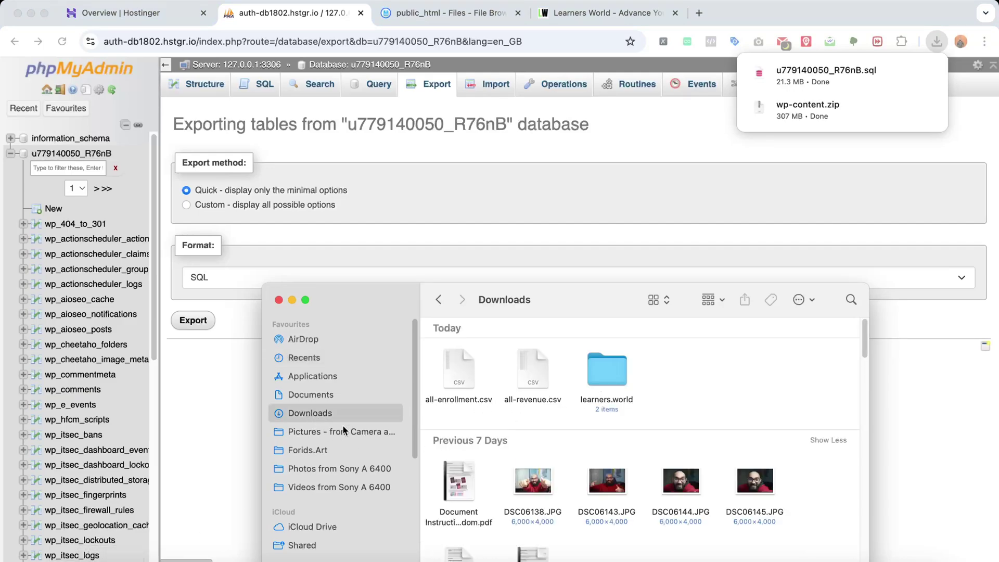
double_click(610, 379)
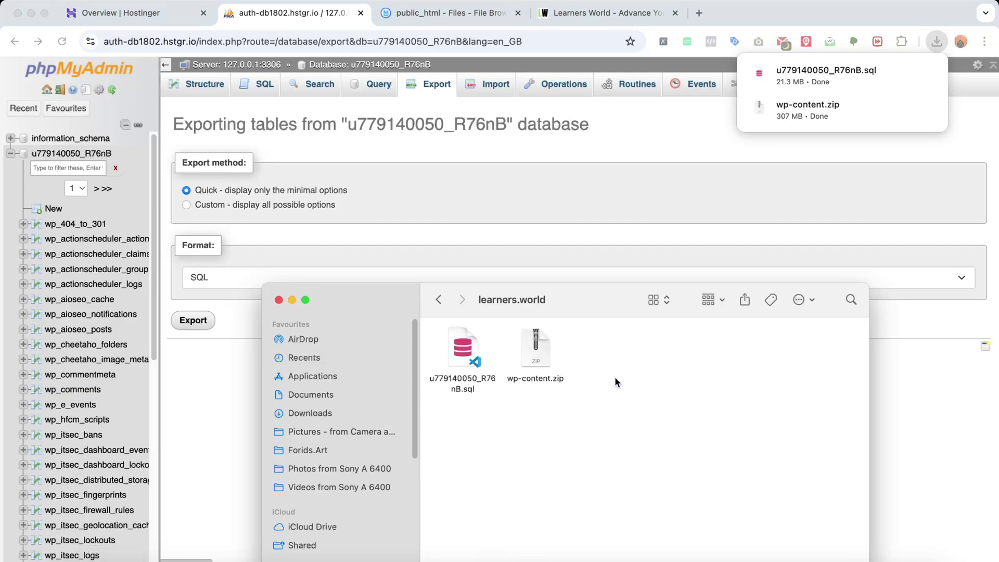
left_click(537, 365)
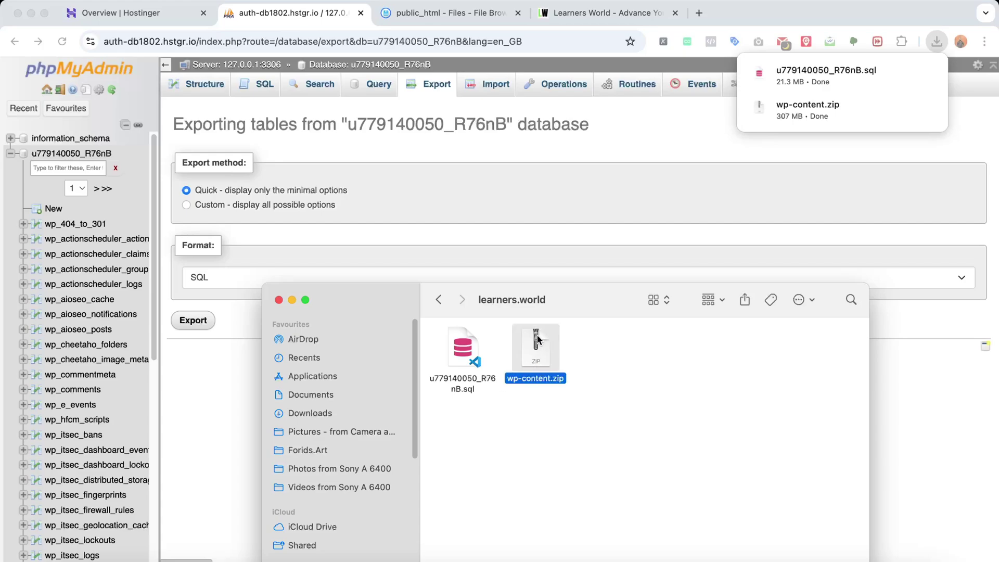
left_click(449, 361)
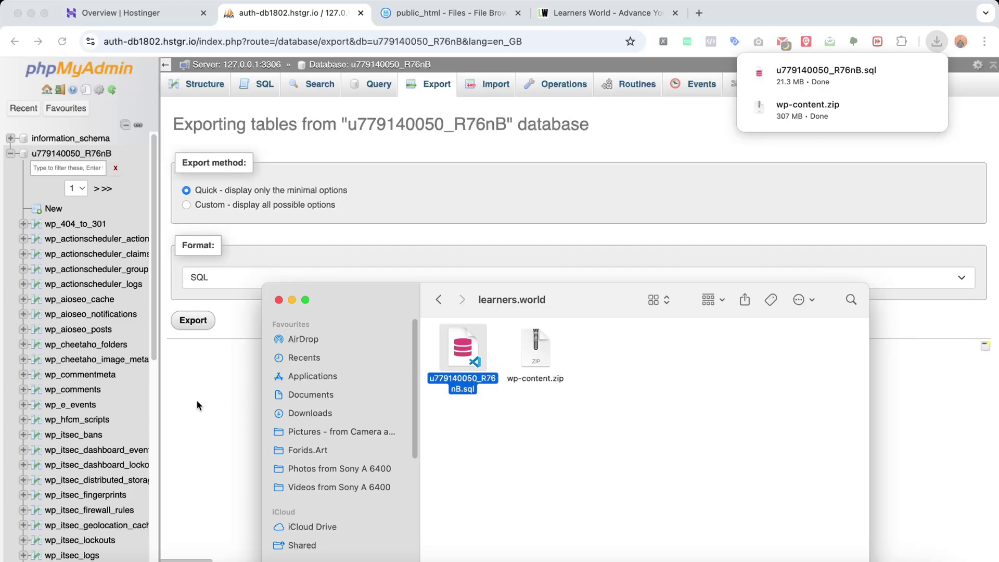
left_click(148, 15)
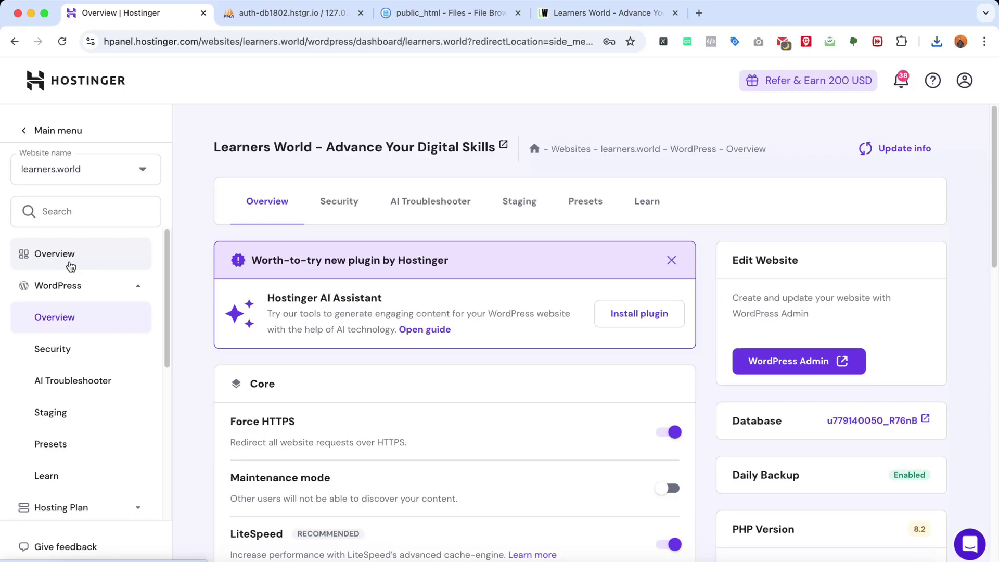
Step: Filter the hPanel Websites list by searching for learners.world
left_click(41, 129)
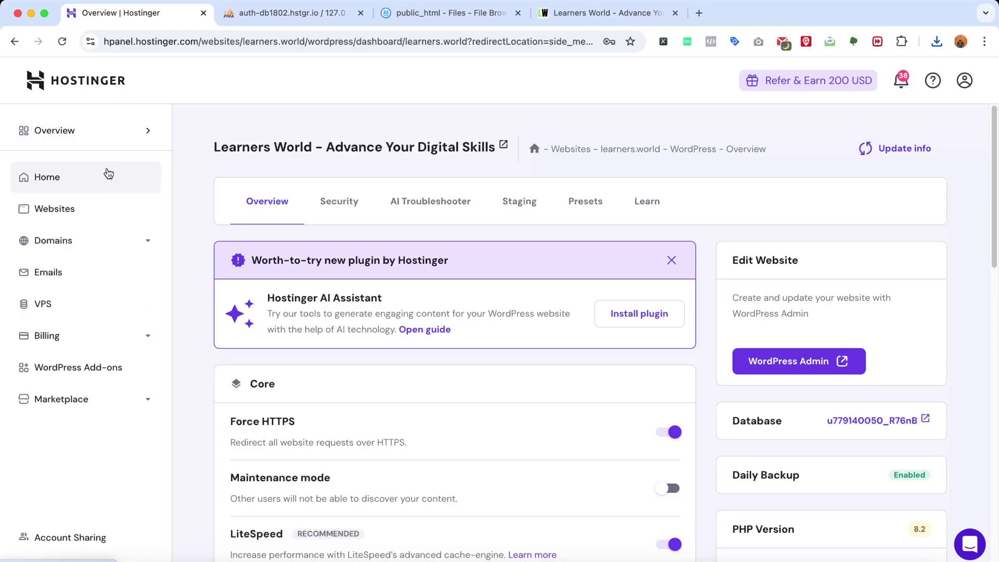
left_click(83, 208)
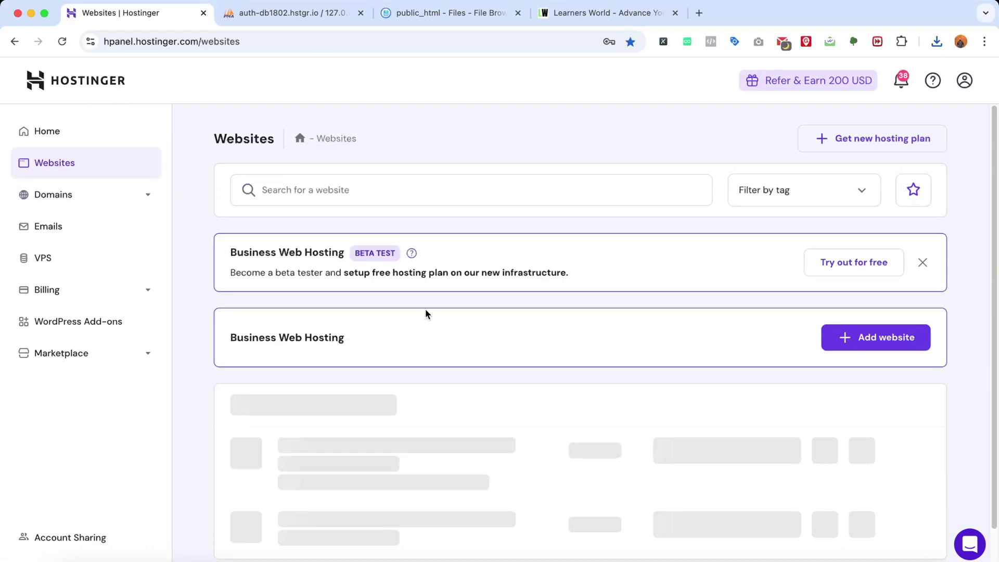
scroll(468, 452, "down", 4)
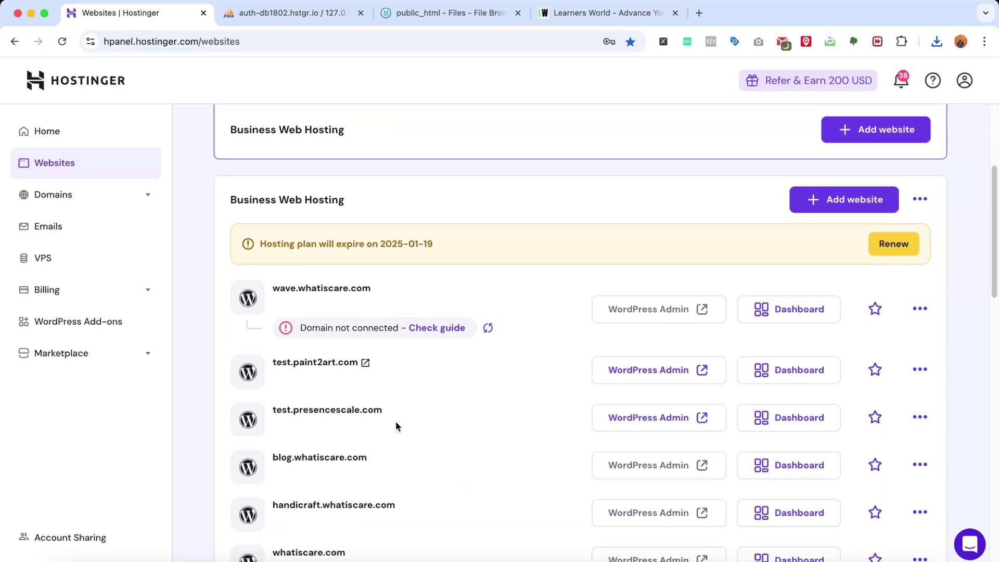
scroll(396, 426, "up", 4)
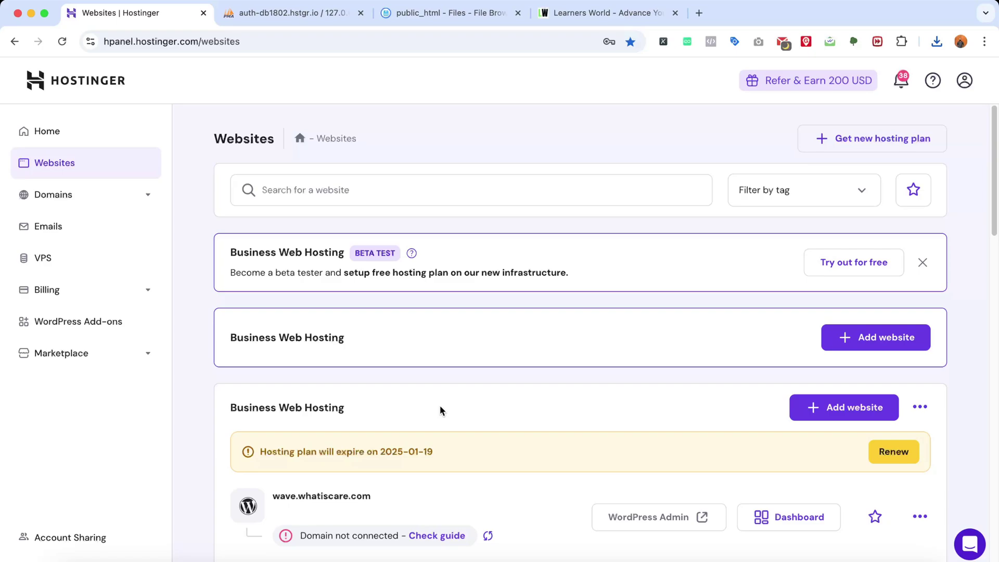
left_click(339, 191)
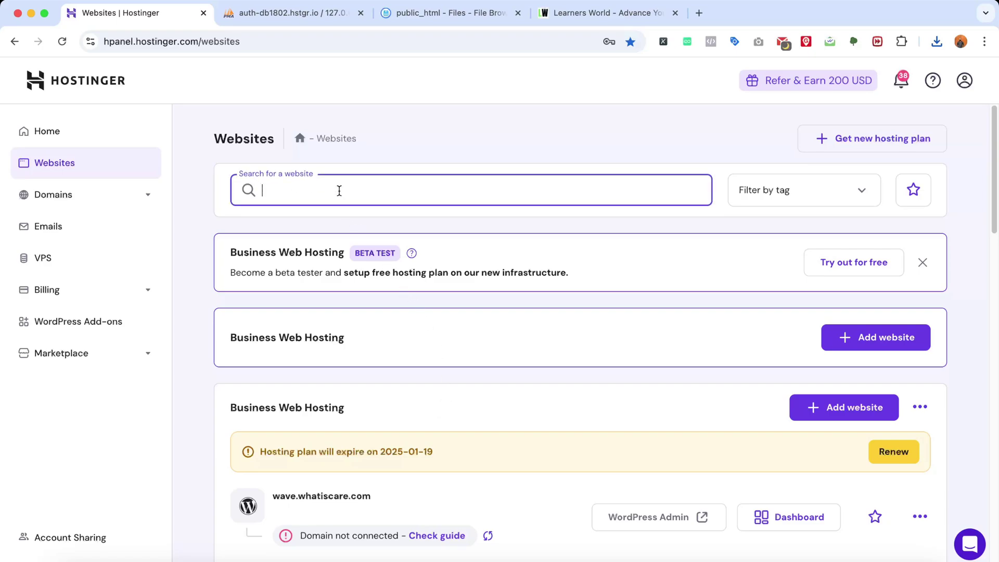
type("learners.")
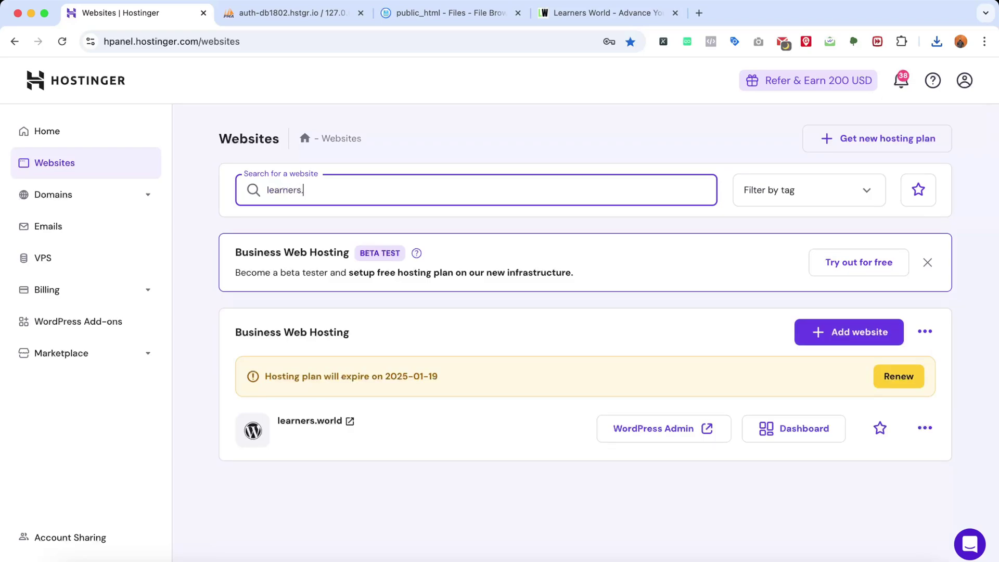
type("world")
Step: Close the phpMyAdmin and file browser tabs, returning to the Hostinger Websites page
left_click(299, 16)
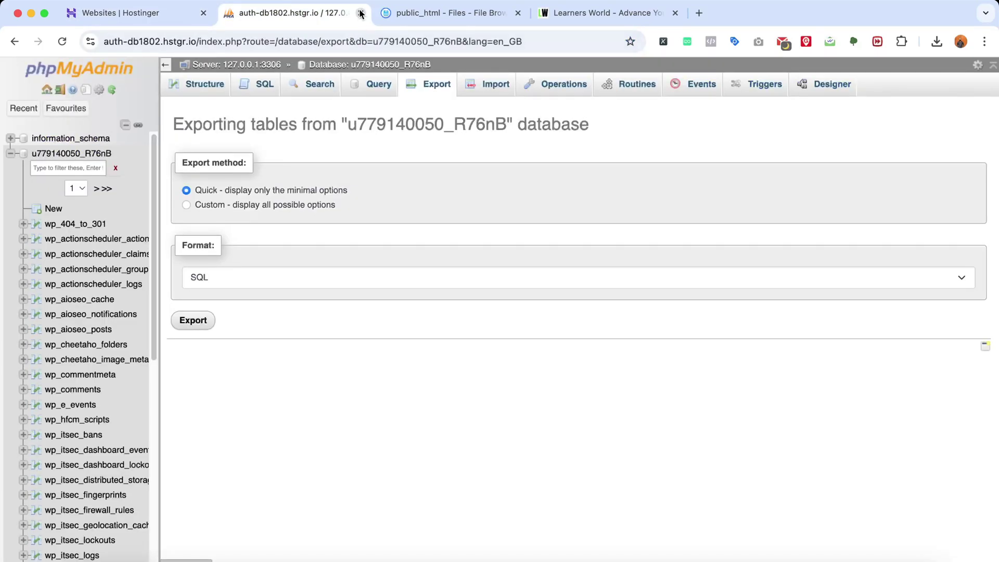
left_click(360, 13)
left_click(291, 12)
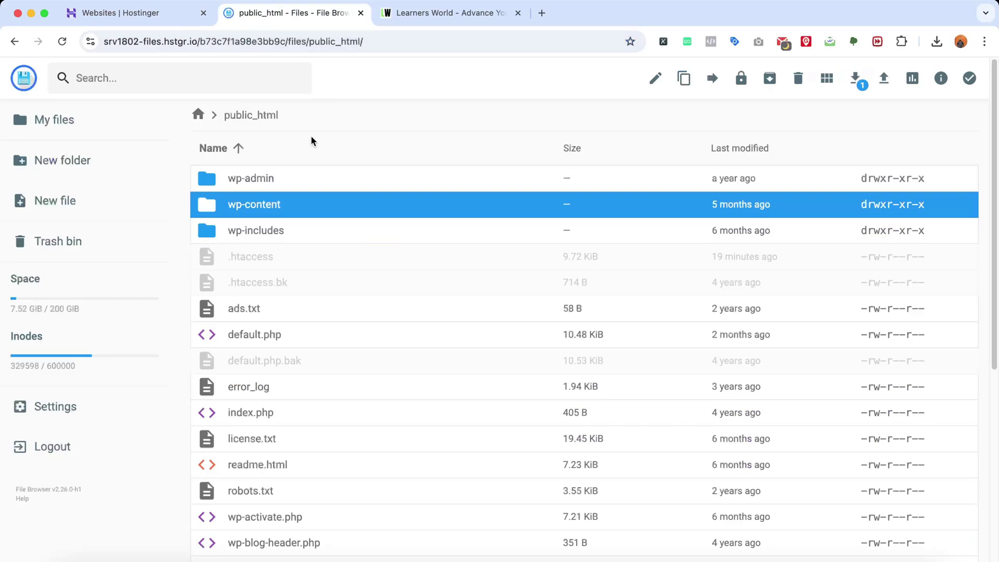
left_click(360, 12)
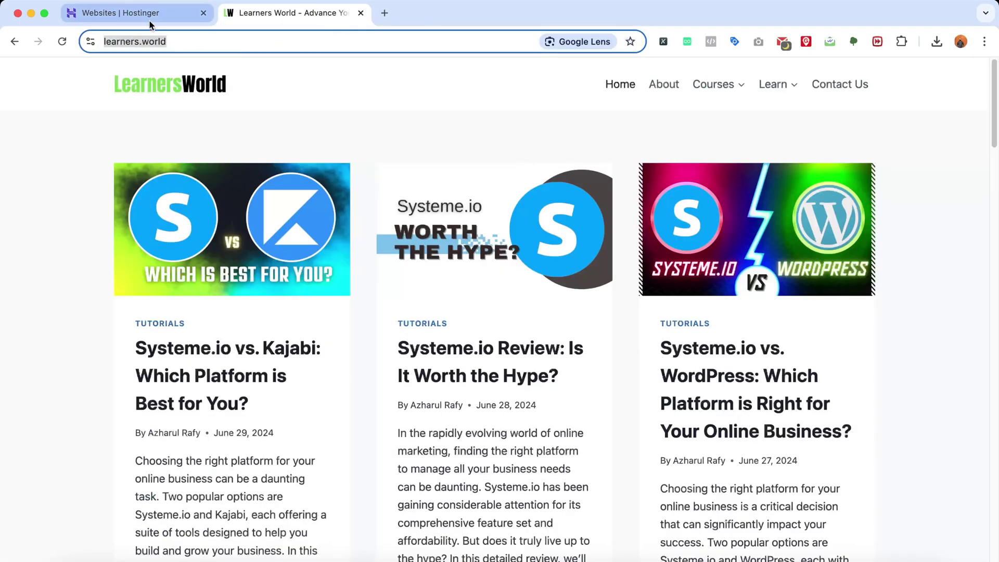
left_click(120, 13)
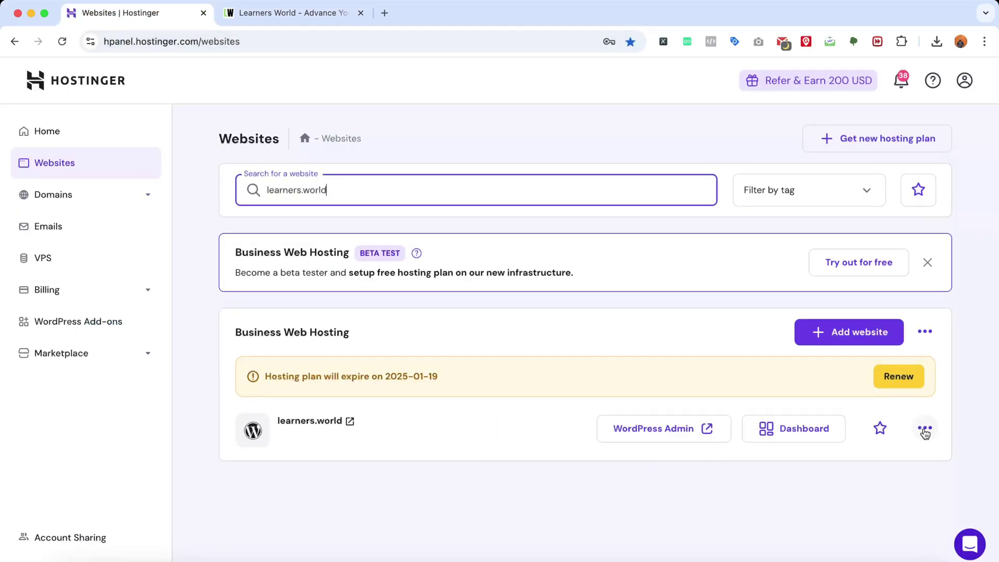
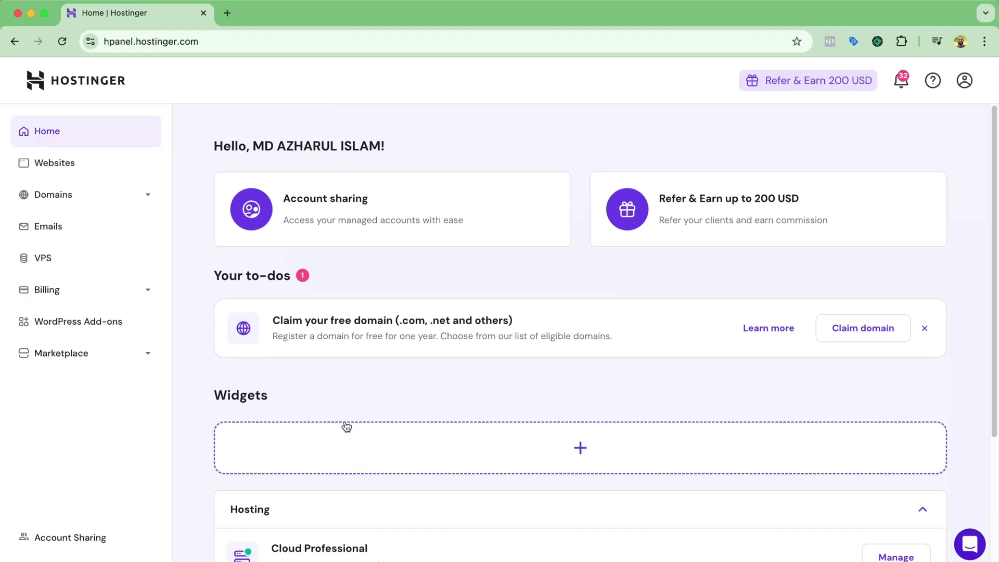
Step: From the Websites list, add a new website and choose WordPress
scroll(345, 424, "down", 4)
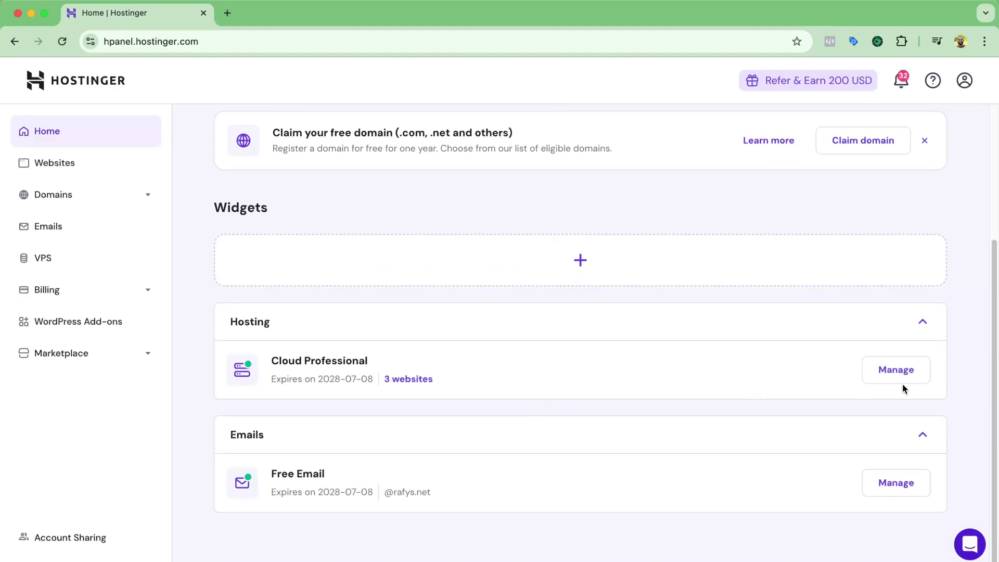
left_click(92, 165)
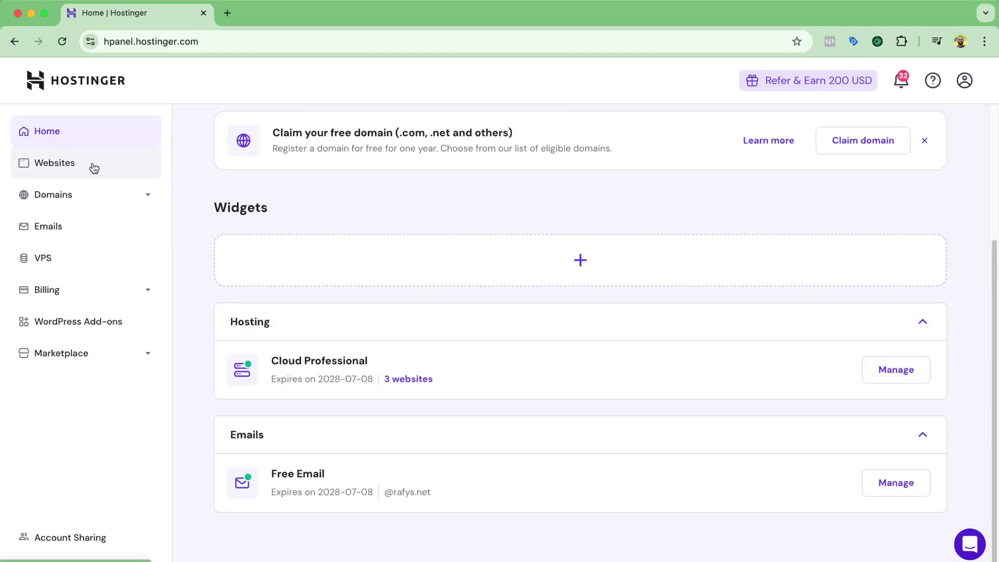
scroll(383, 262, "up", 4)
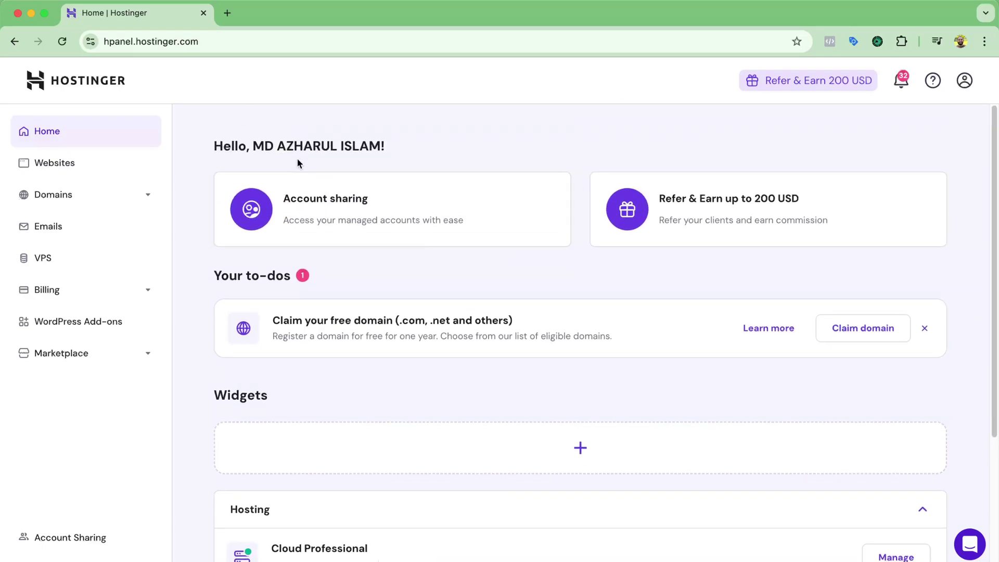
left_click(51, 171)
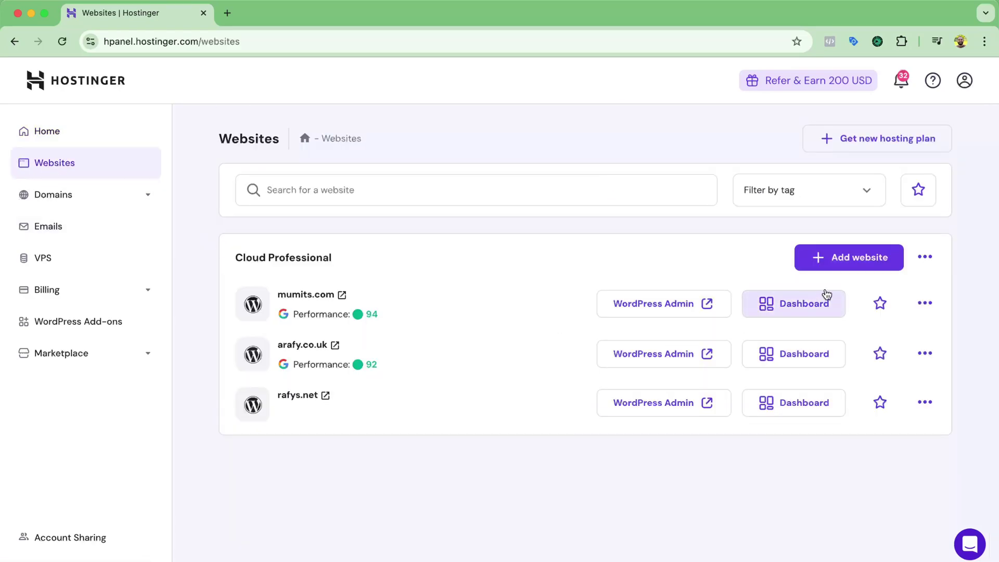
left_click(867, 265)
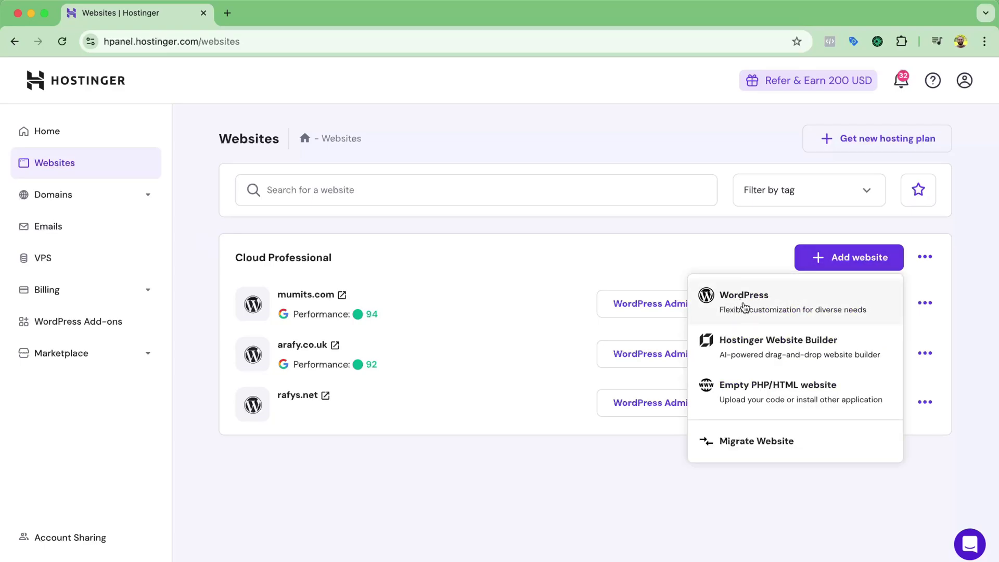
left_click(783, 310)
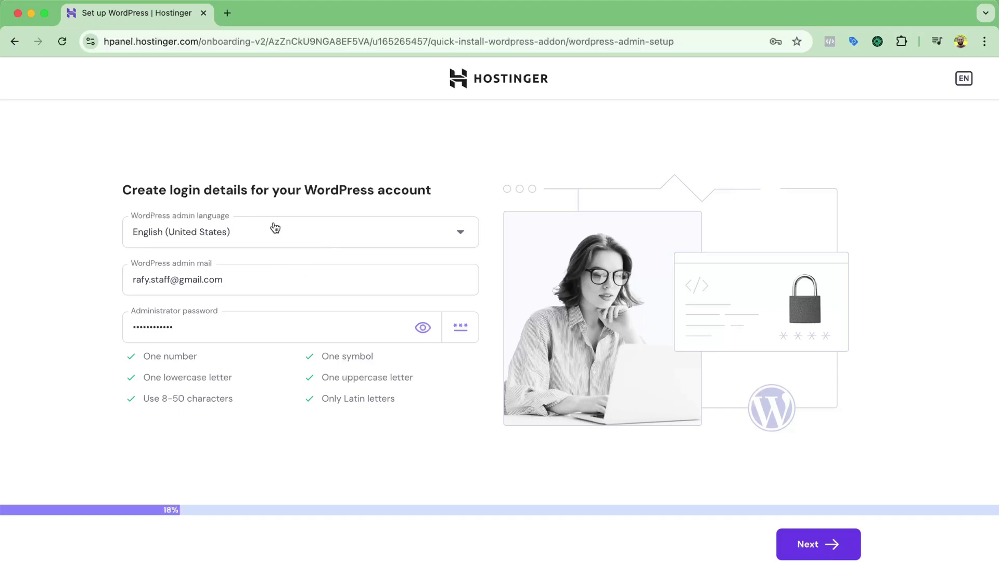
Step: Replace the prefilled admin e-mail with your own address, check the password, and continue
left_click_drag(261, 276, 85, 281)
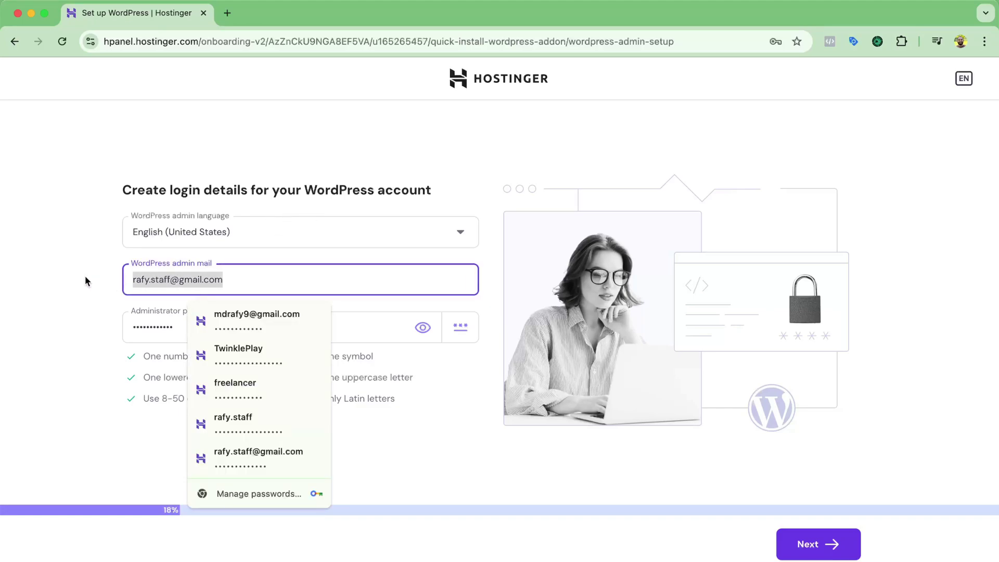
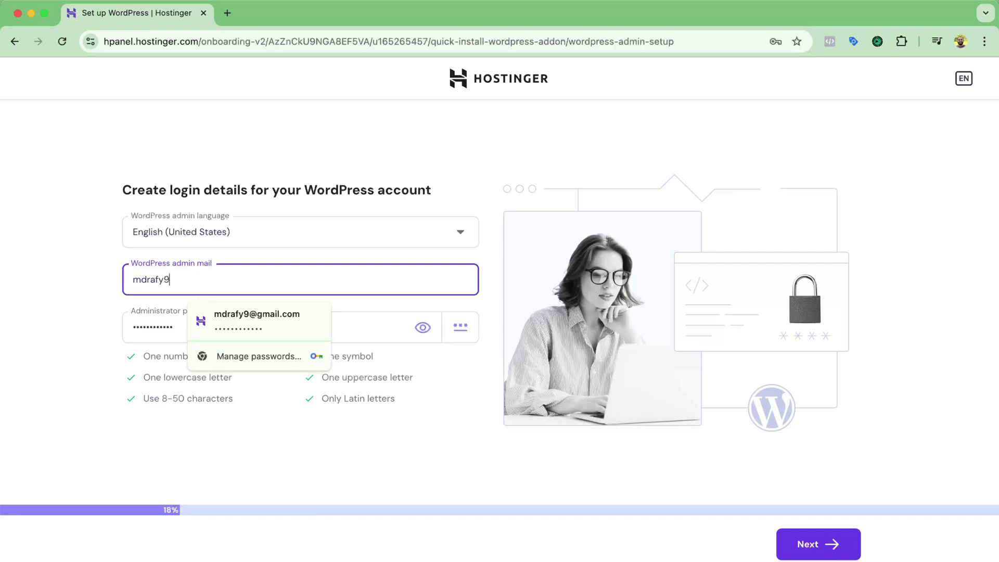
left_click(75, 281)
left_click(201, 334)
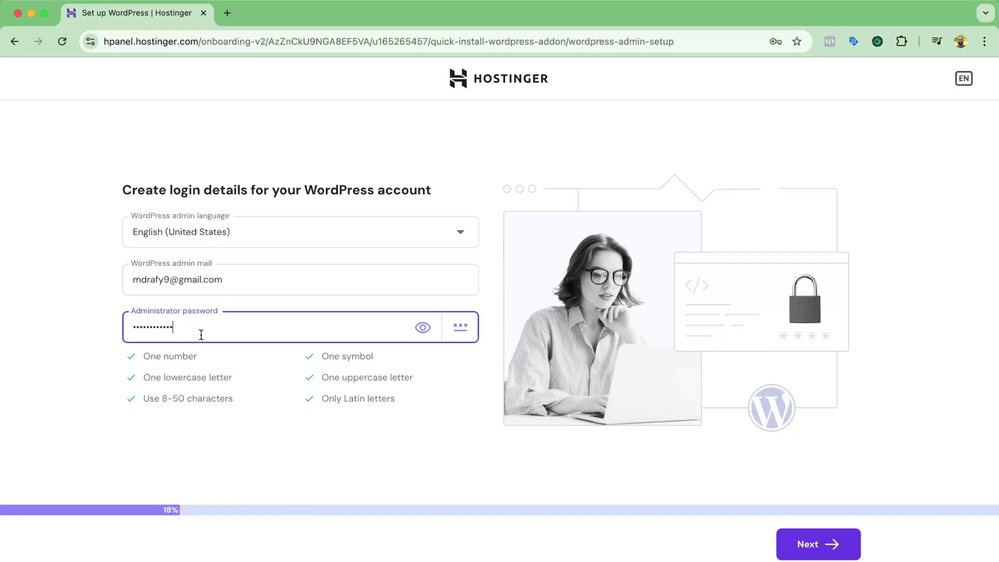
left_click(423, 329)
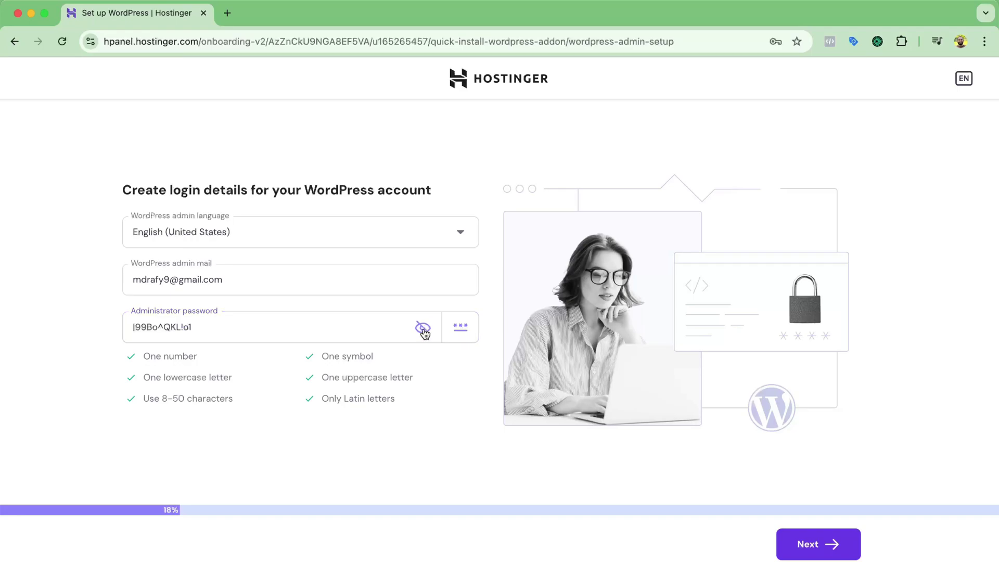
left_click(423, 329)
left_click(310, 329)
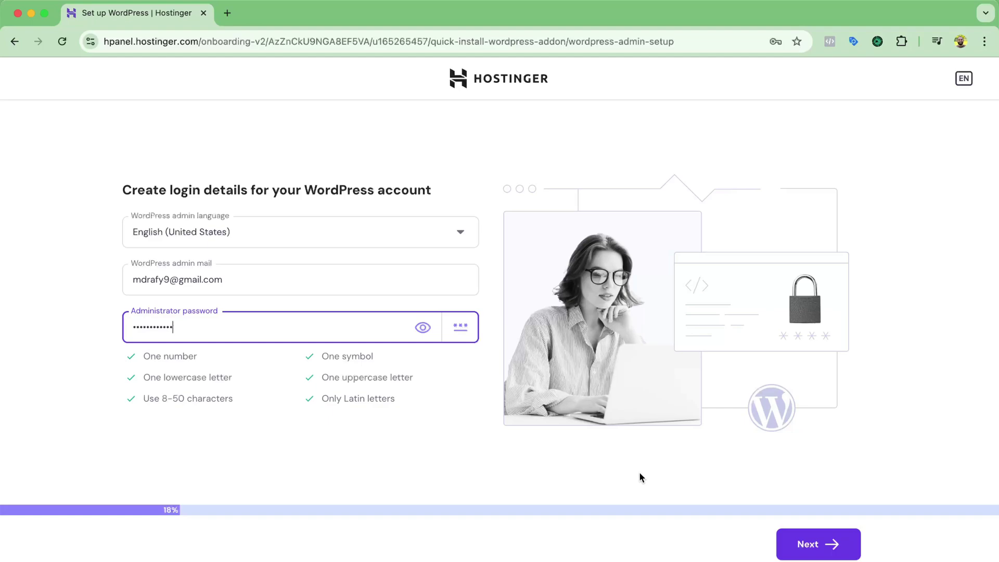
left_click(804, 545)
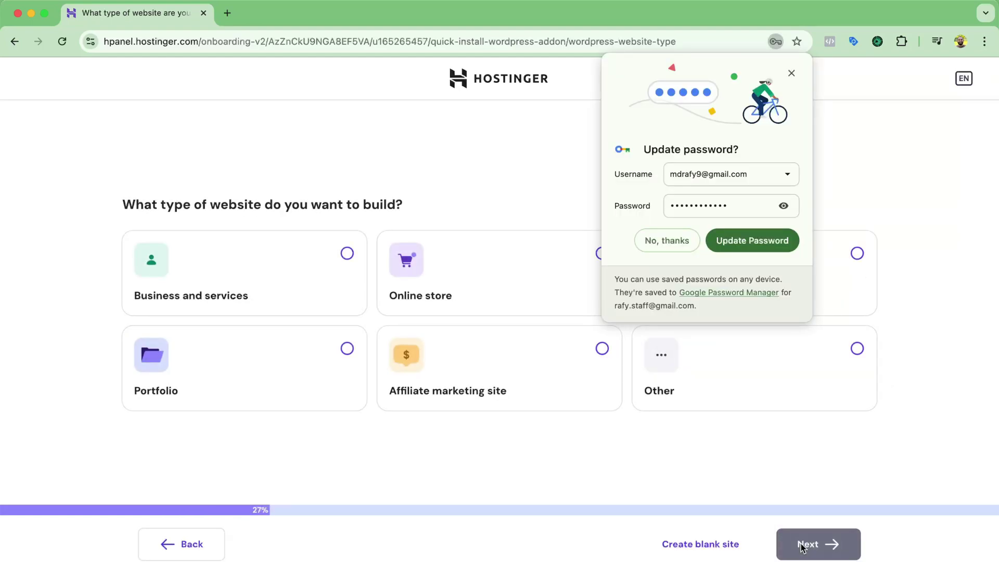
Step: Update the saved password in Chrome, dismiss the notice, and choose Create blank site
left_click(761, 241)
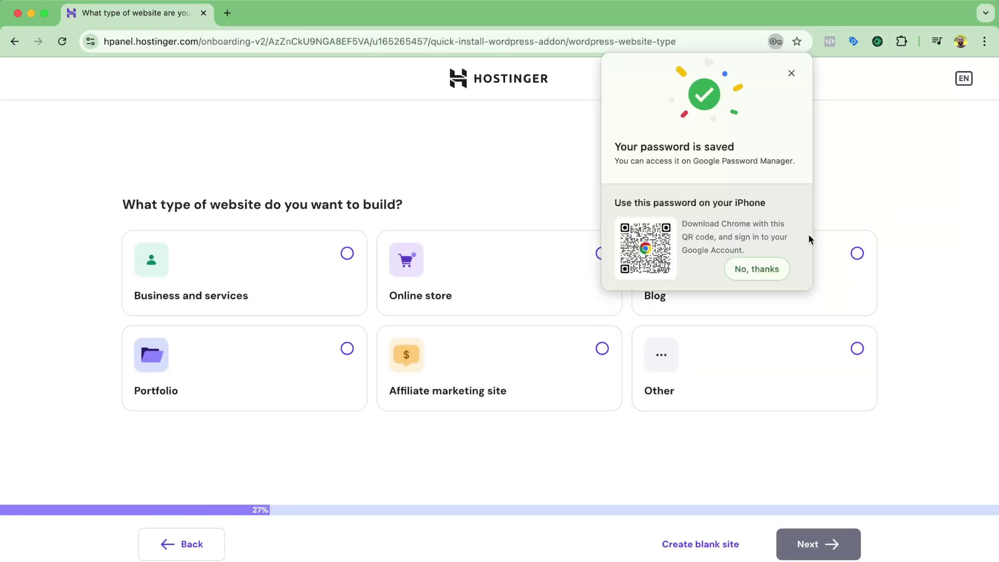
left_click(792, 72)
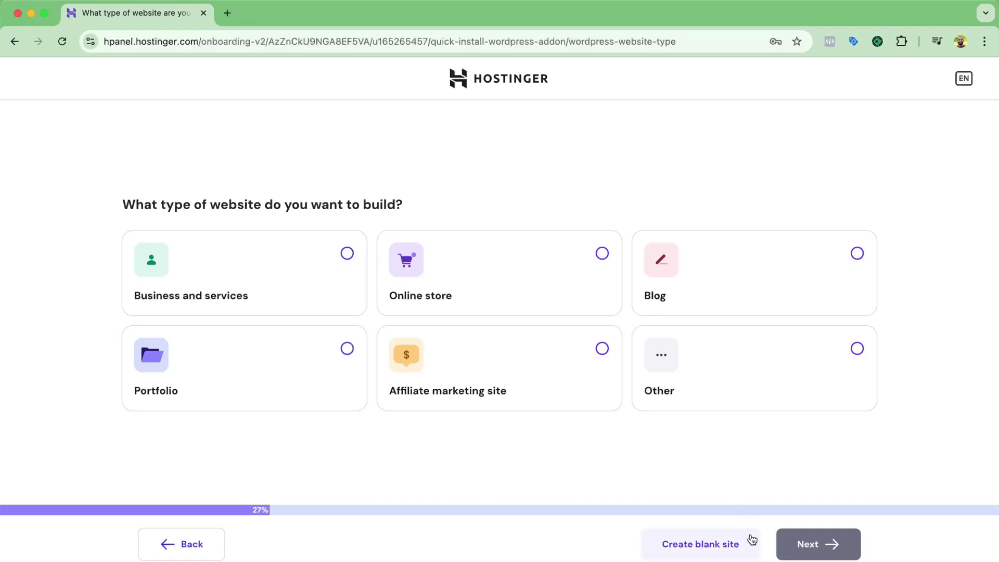
left_click(696, 551)
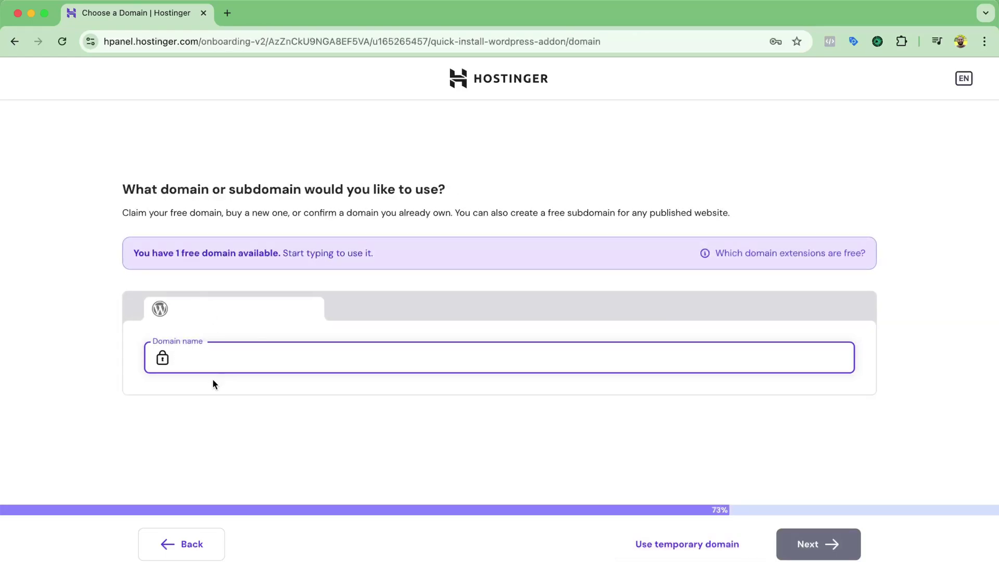
Step: Enter learners.world as the domain, use it as an owned domain, and confirm
type("learner")
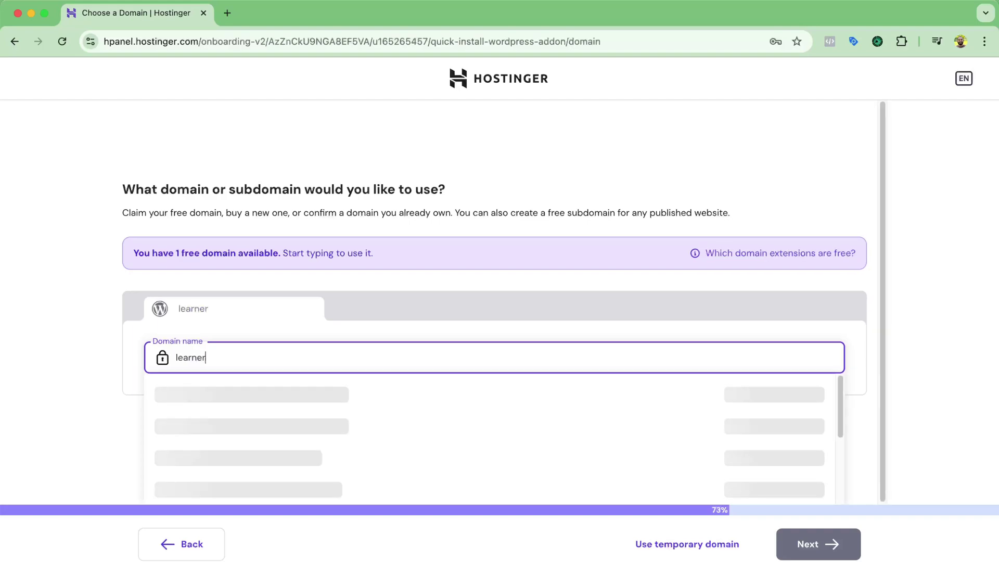
type("s.world")
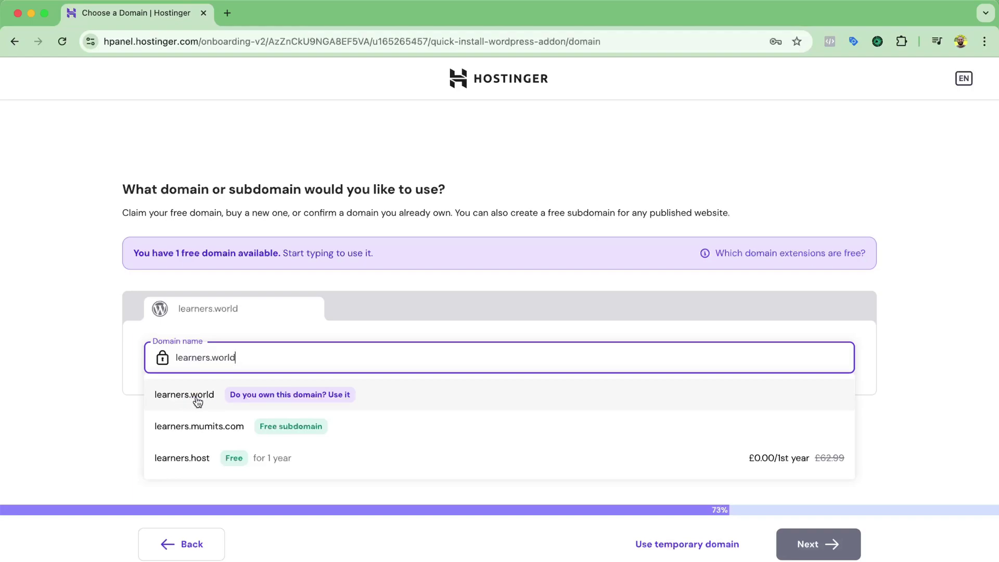
key("ctrl+Left")
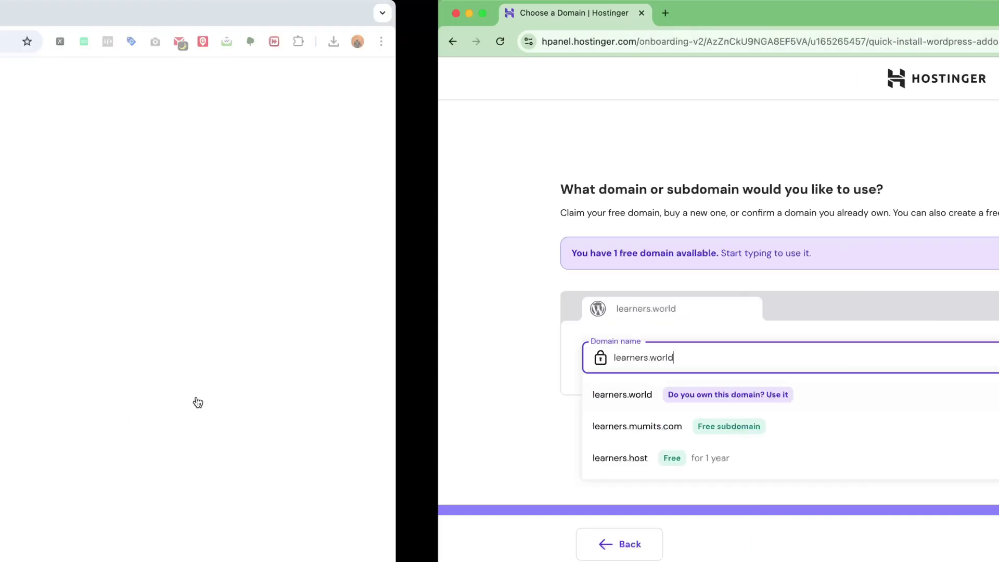
left_click(156, 19)
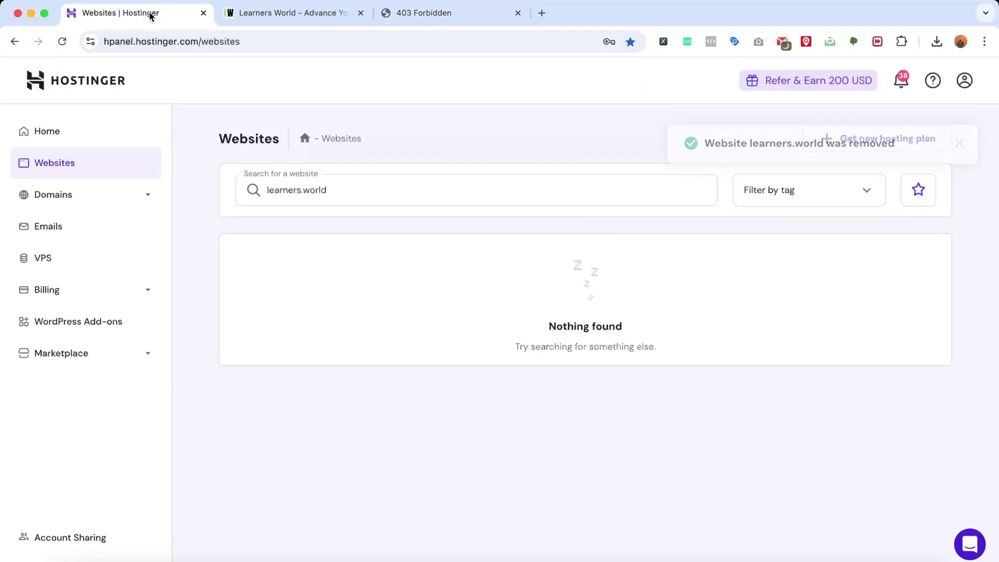
key("ctrl+Right")
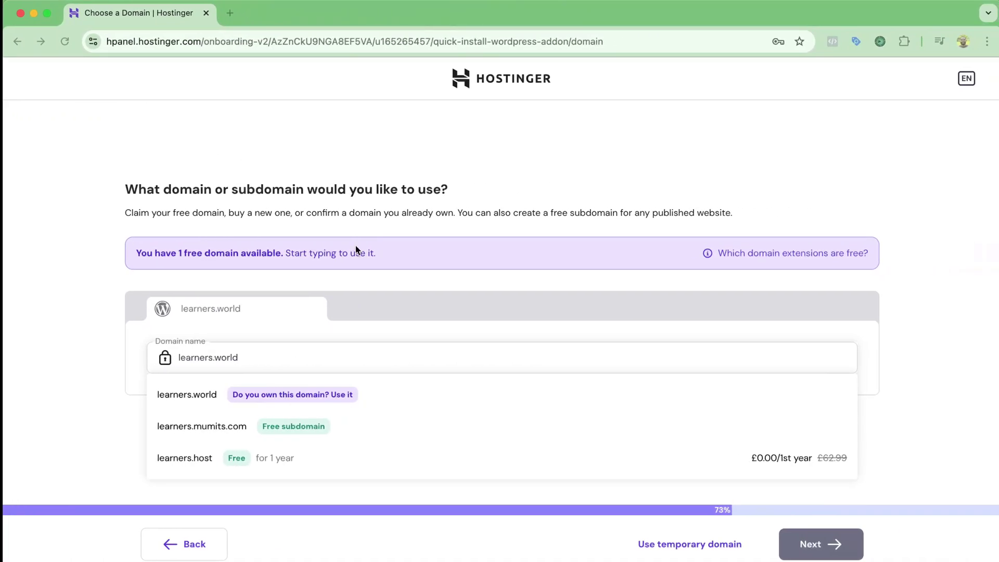
left_click(249, 354)
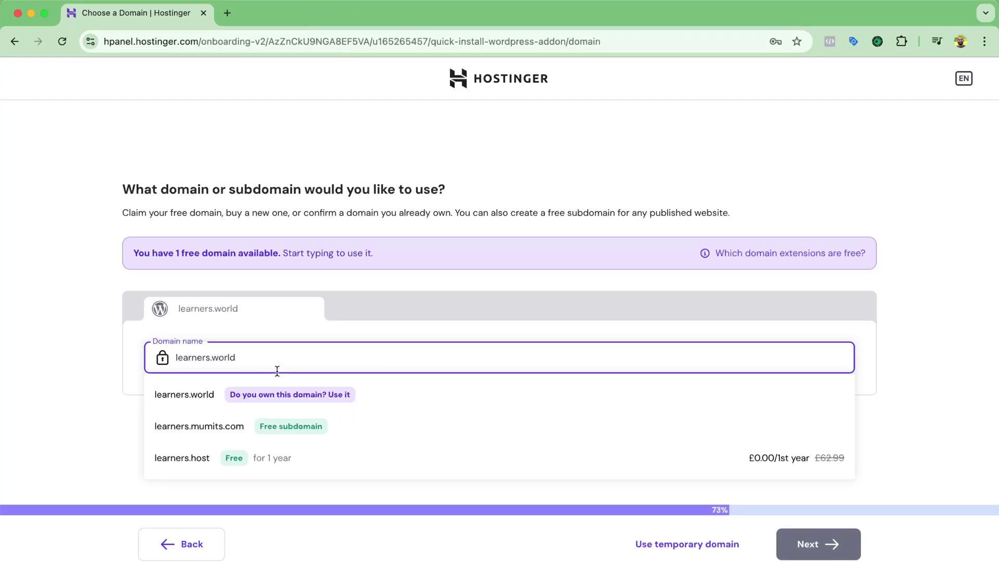
left_click(177, 396)
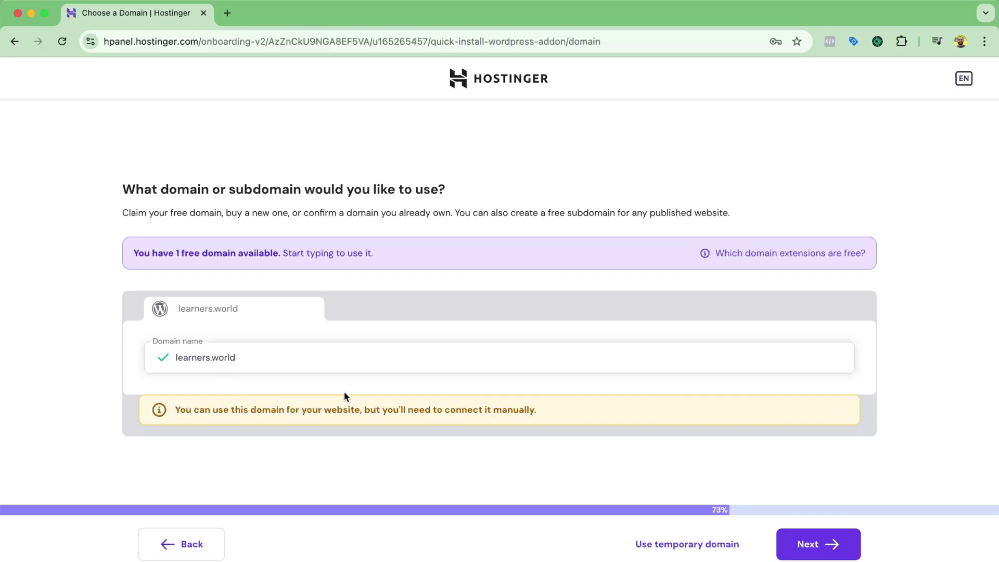
left_click(814, 544)
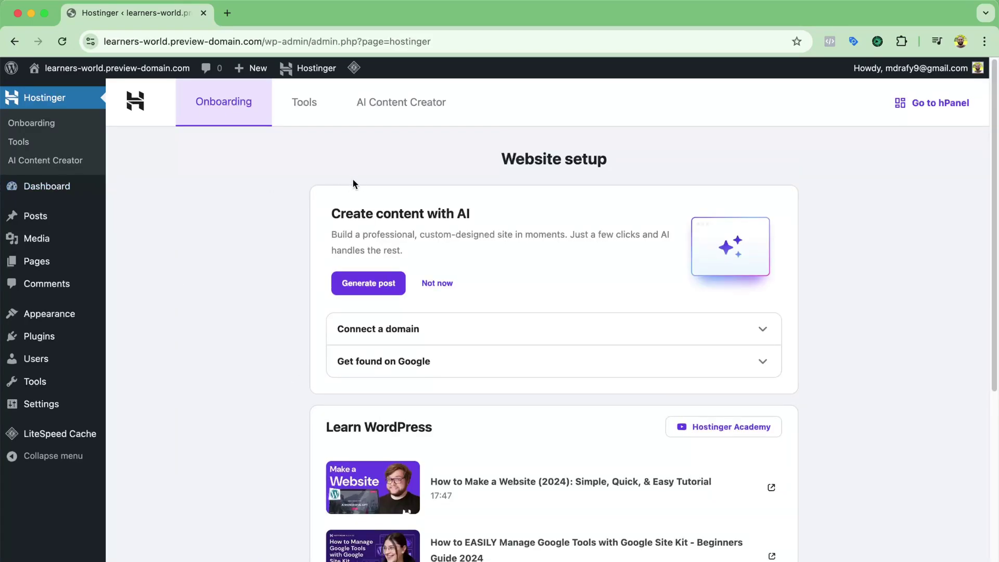
Step: Once installation finishes, go to the WordPress admin Dashboard
left_click(56, 194)
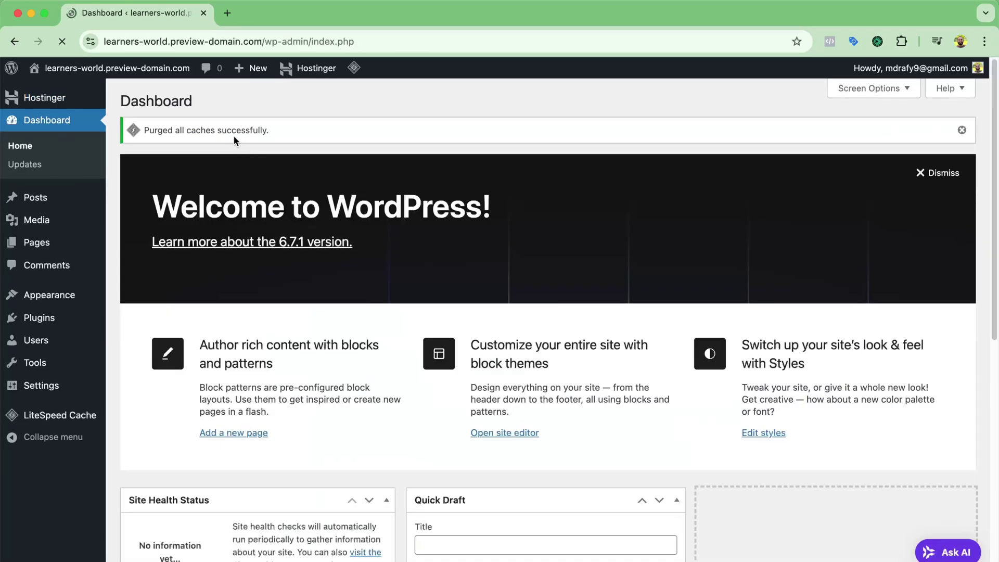
Step: Preview the live site in a new tab, see the Hello world! post, then close it
mouse_move(116, 75)
right_click(57, 89)
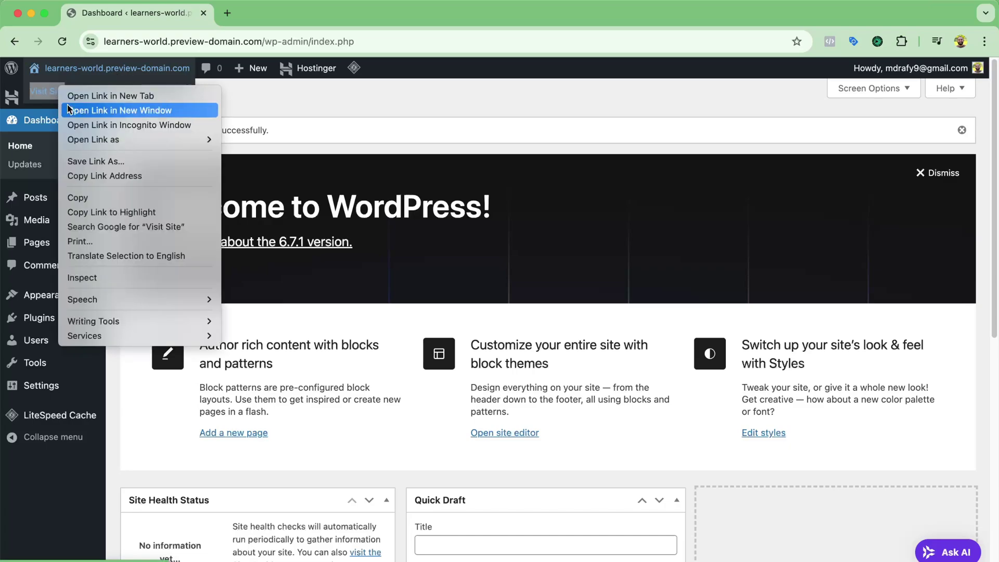
left_click(71, 98)
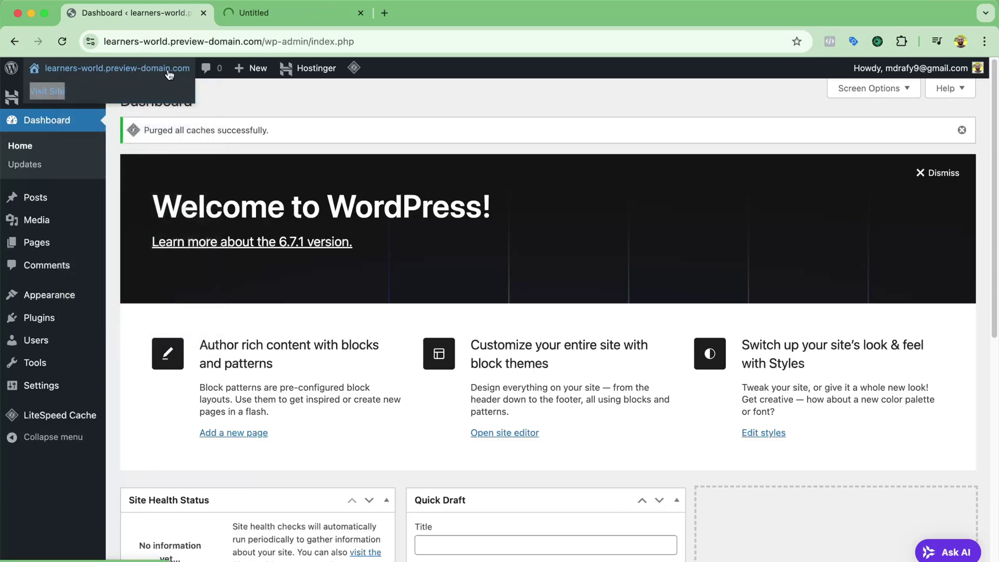
left_click(273, 17)
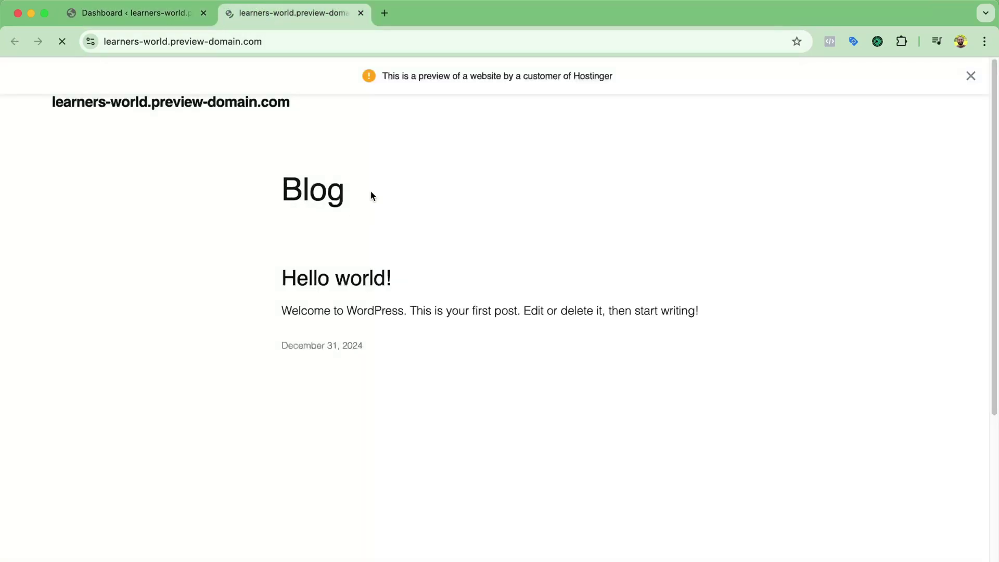
scroll(252, 308, "down", 10)
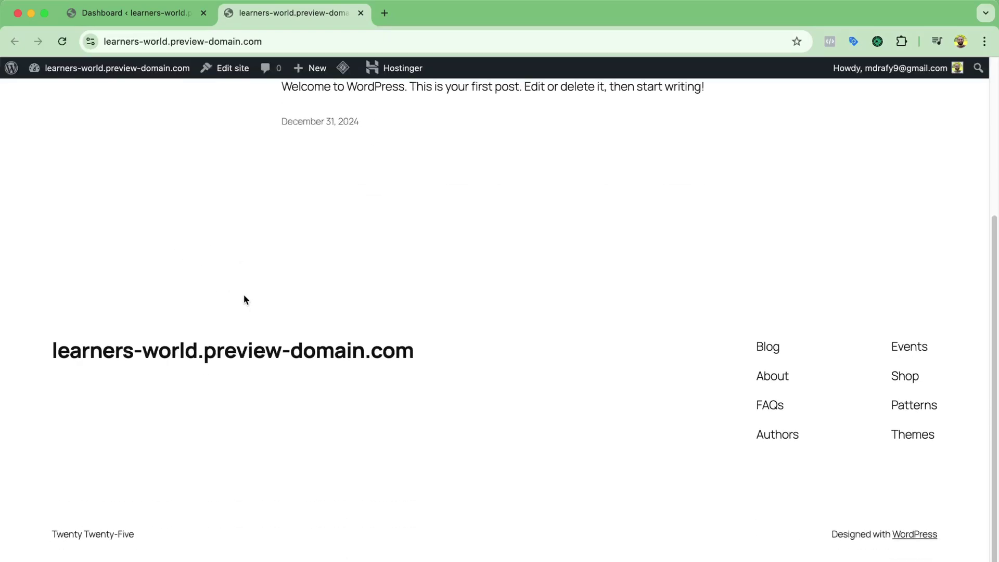
scroll(242, 286, "up", 10)
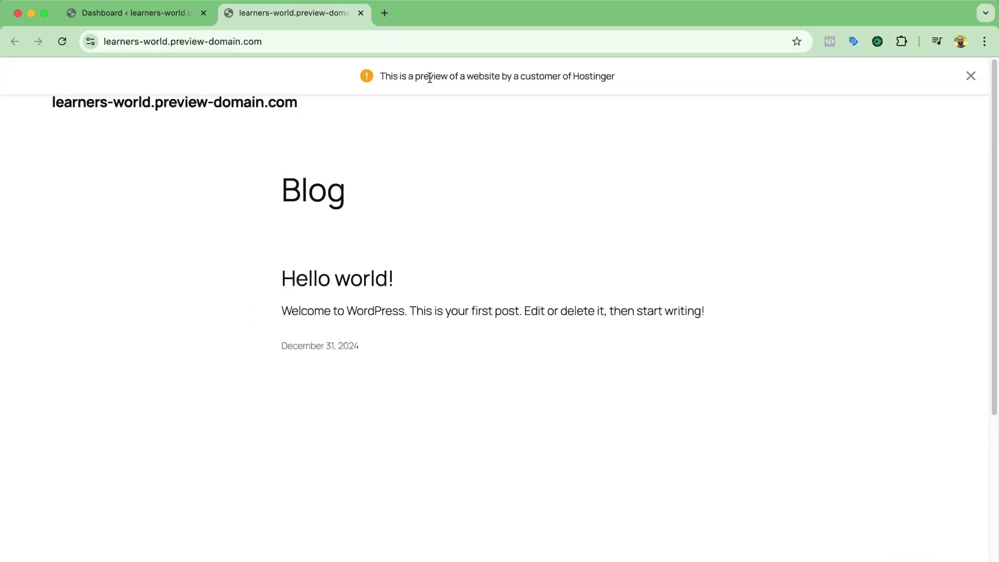
triple_click(499, 78)
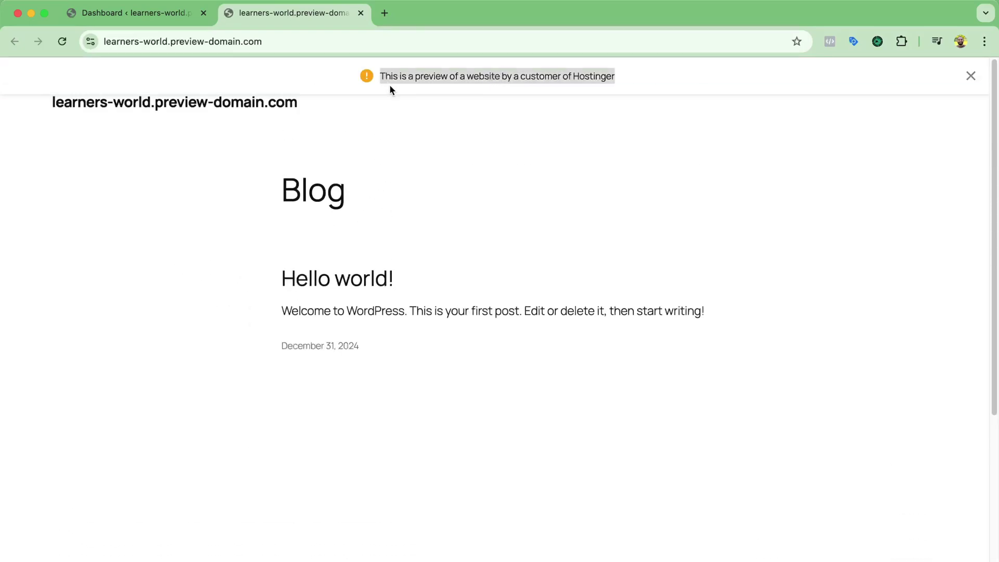
left_click(360, 13)
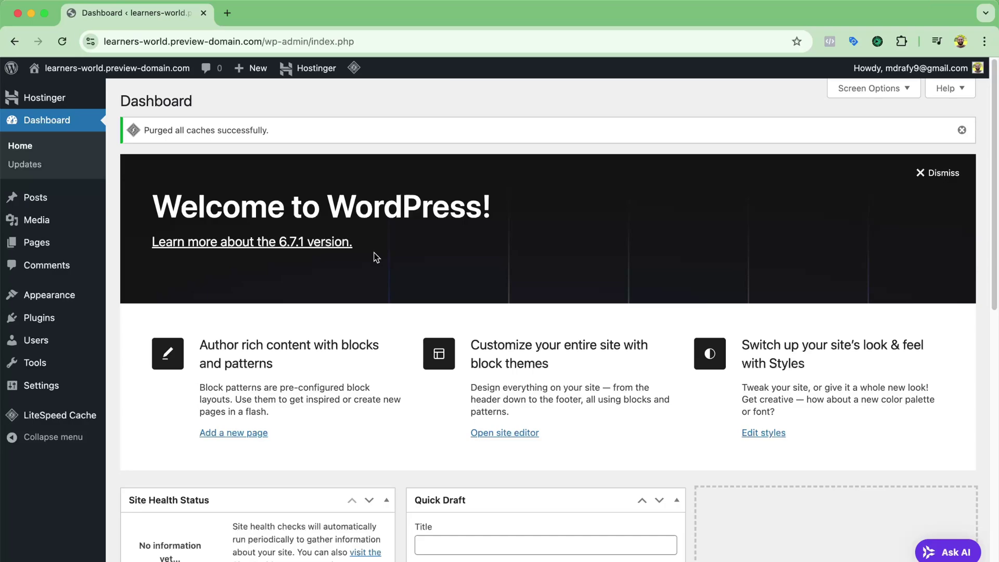
Step: Load hostinger.co.uk in a new tab and log in to hPanel
left_click(227, 13)
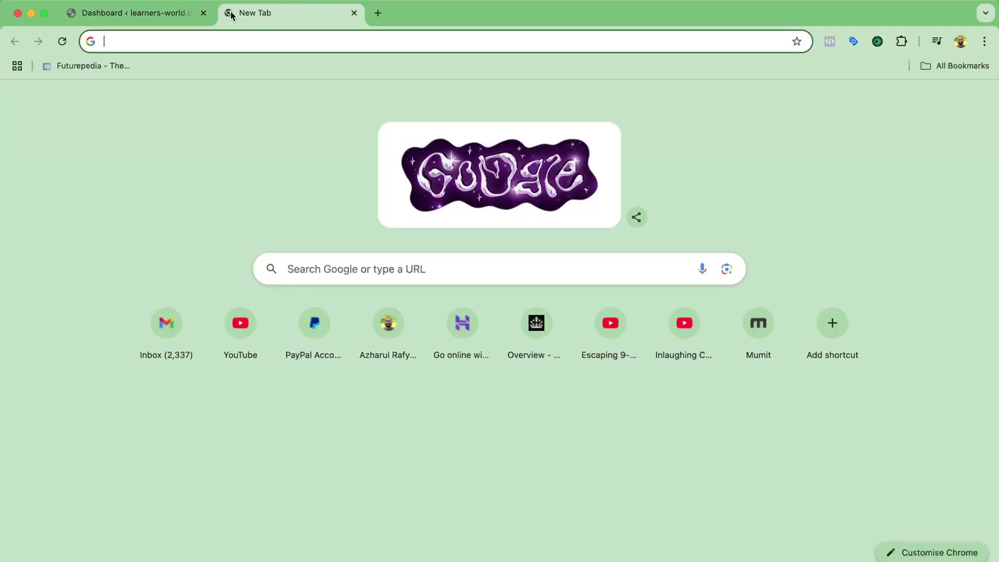
type("host")
key("Return")
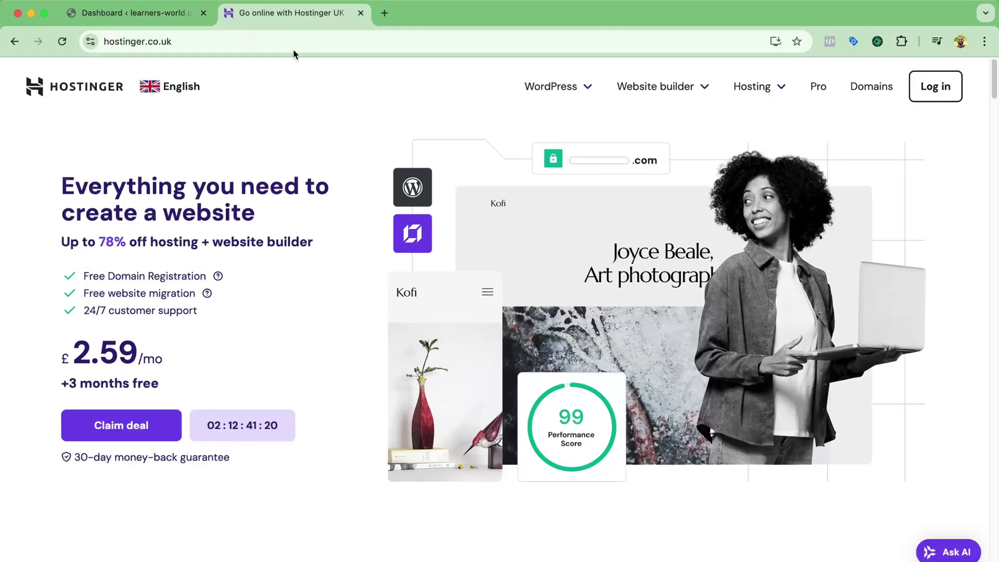
left_click(939, 101)
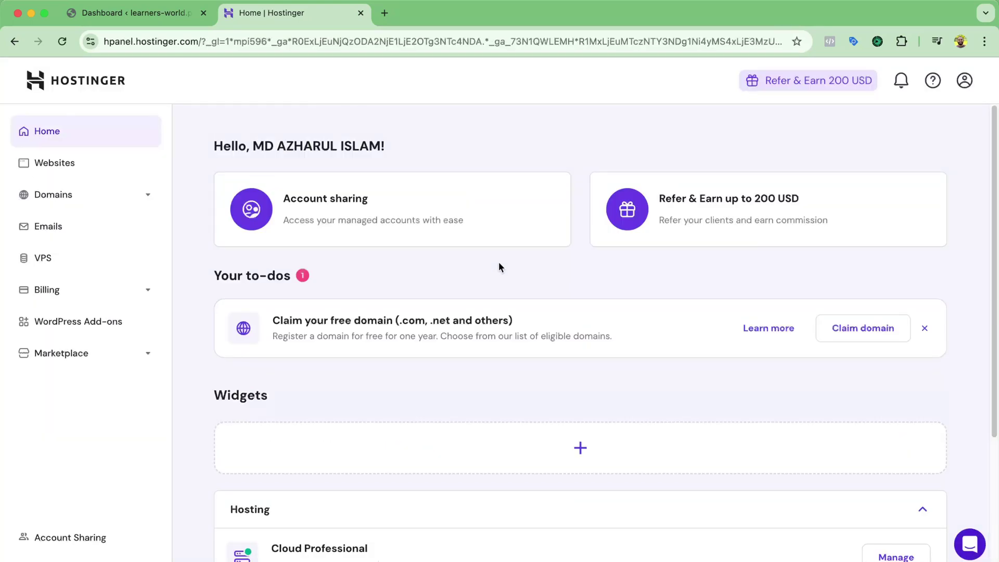
Step: Go to learners.world's WordPress Overview and launch its database in phpMyAdmin
left_click(54, 165)
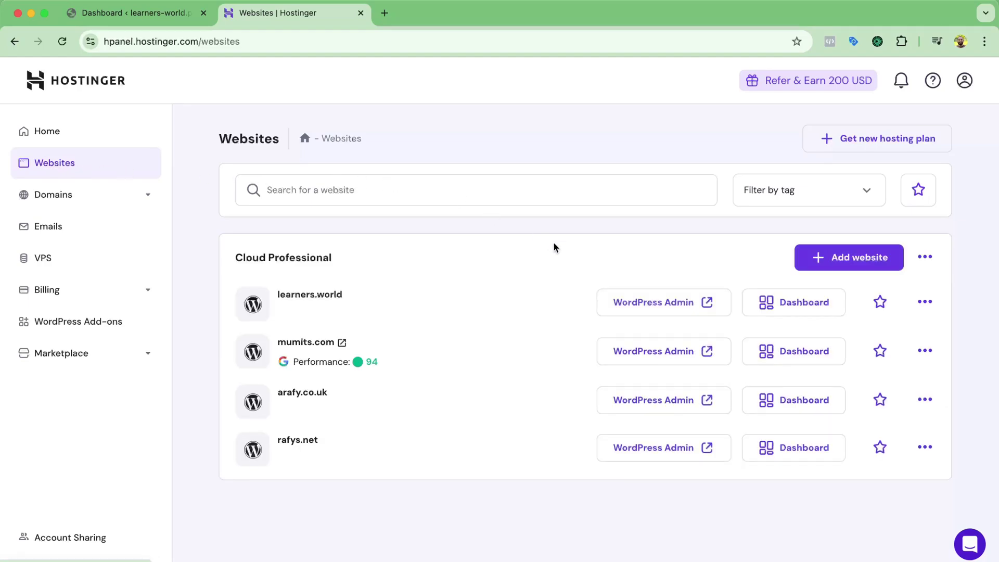
left_click(796, 307)
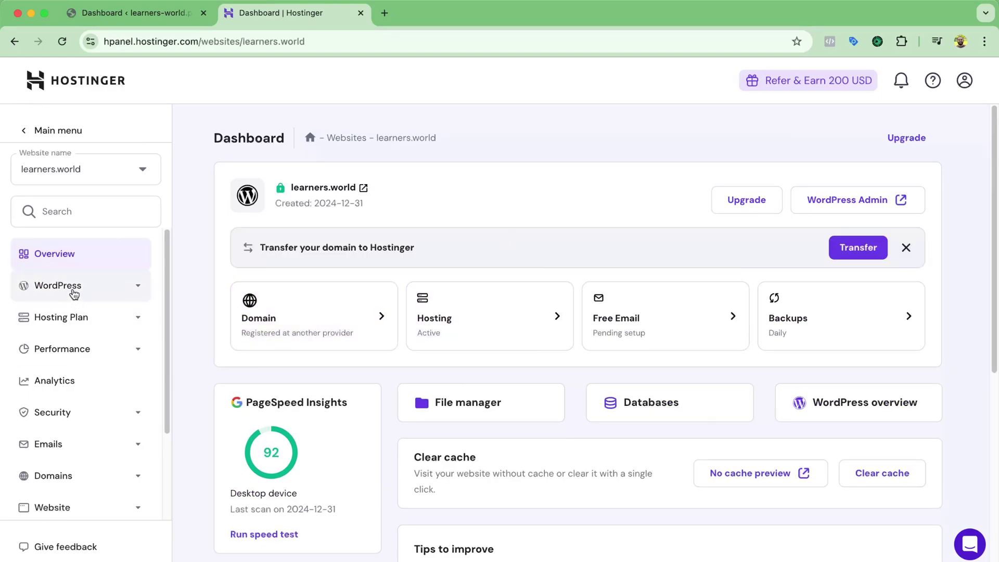
left_click(104, 294)
left_click(103, 319)
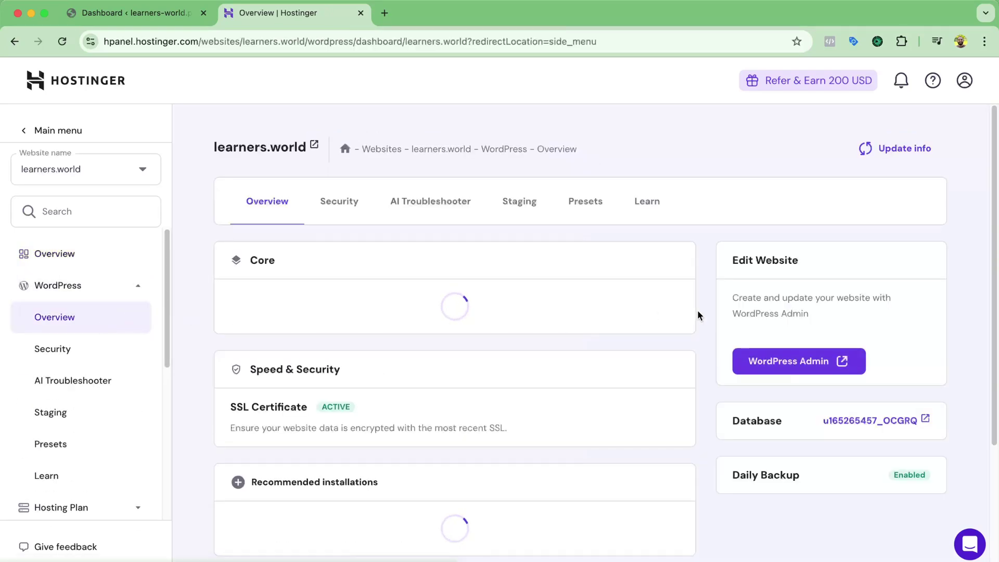
left_click(891, 423)
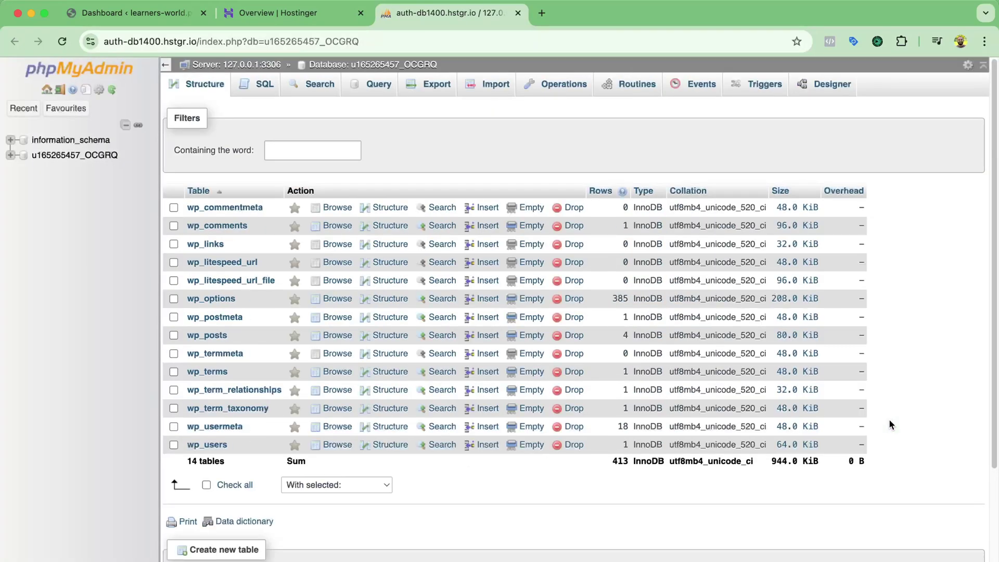
Step: Select all 14 wp_ tables and drop them, confirming the DROP TABLE prompt
left_click(207, 485)
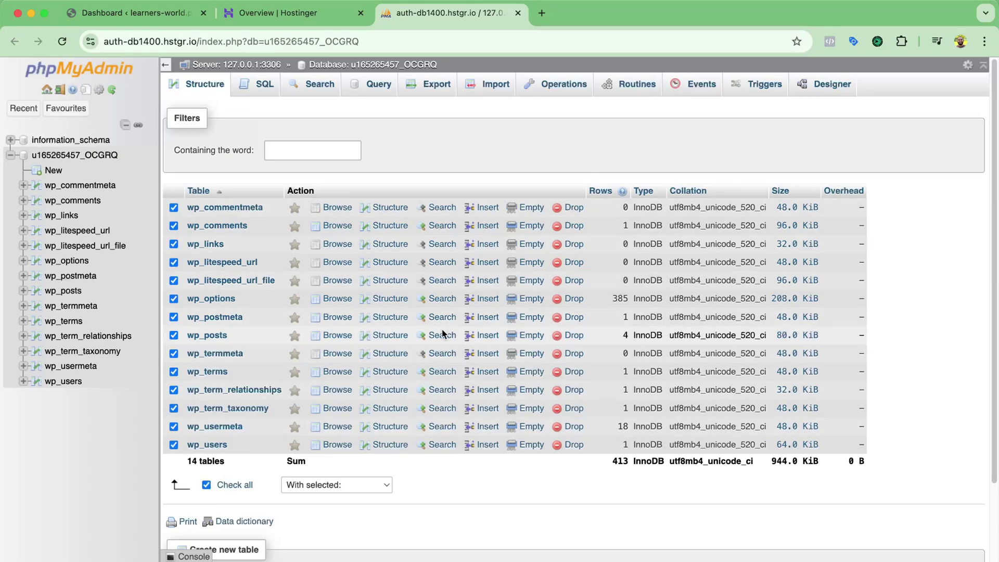
scroll(329, 445, "down", 1)
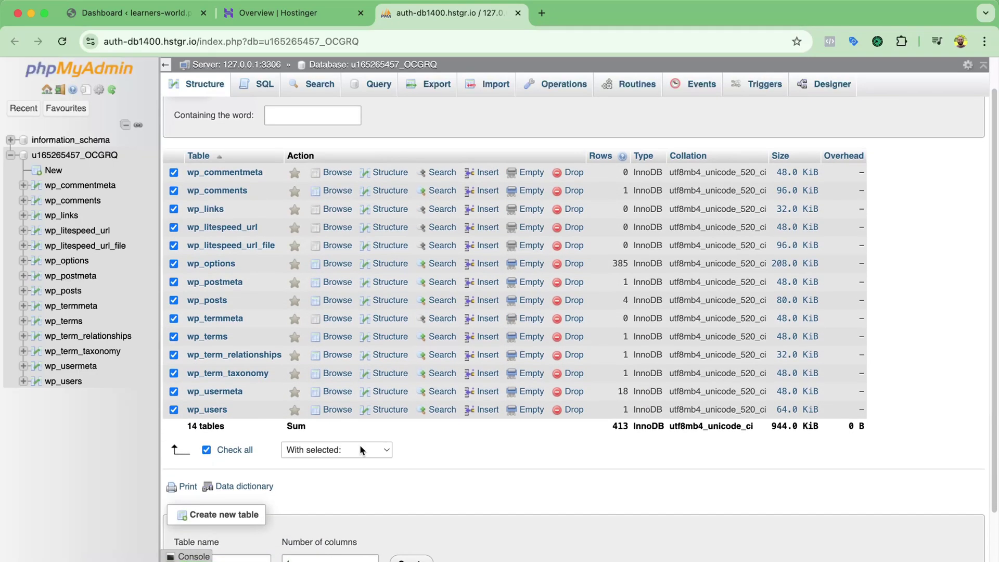
left_click(357, 451)
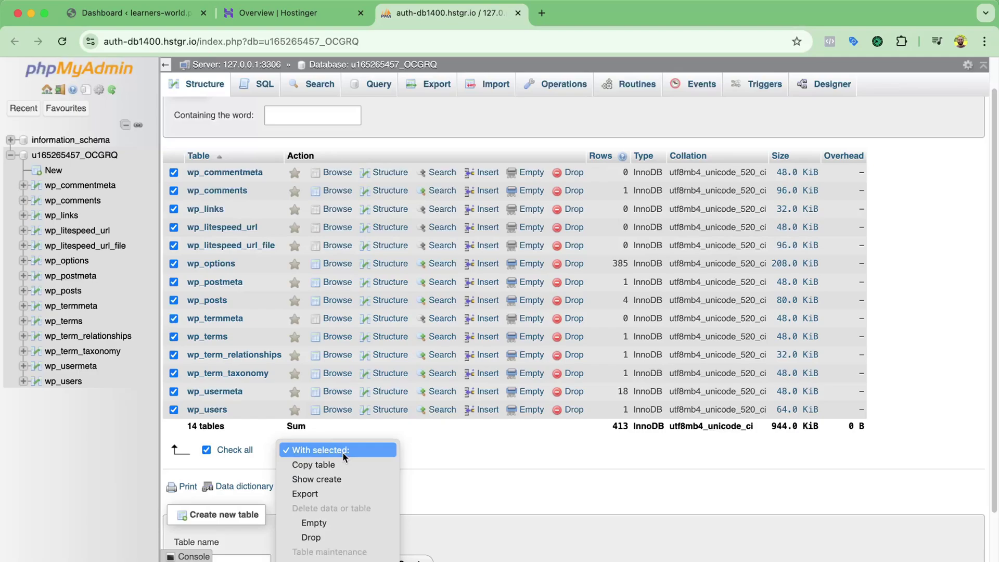
left_click(328, 538)
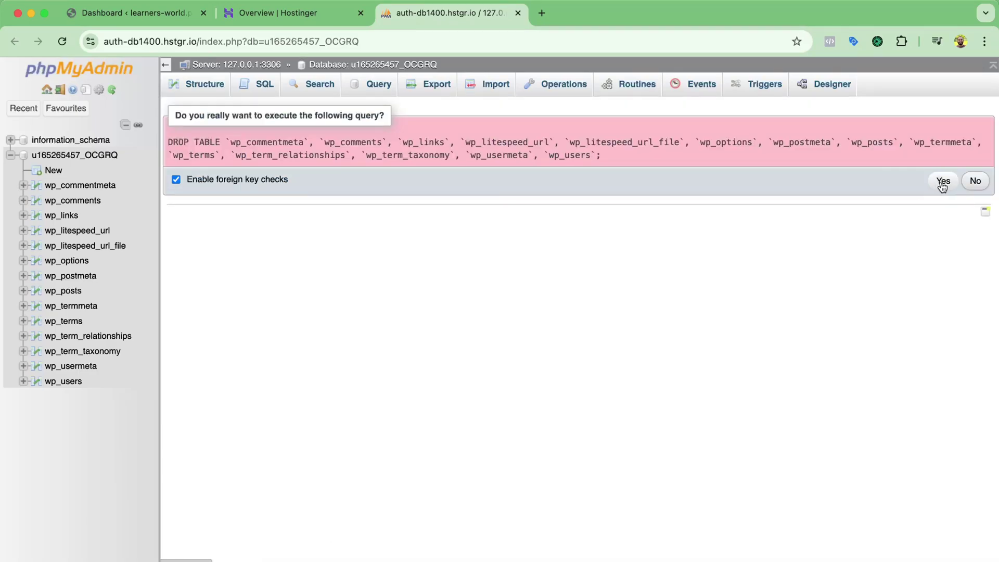
left_click(942, 183)
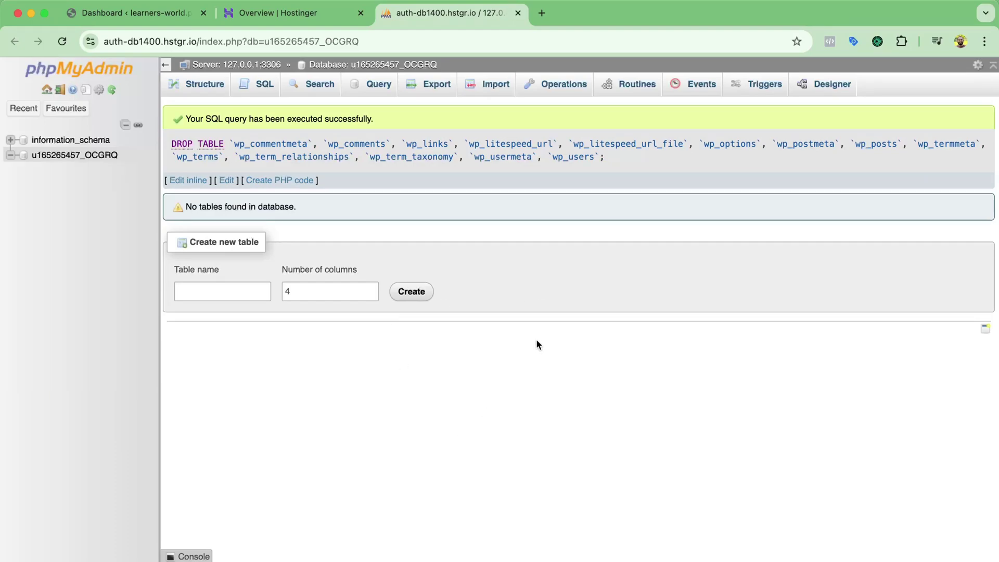
Step: Import the u779140050_R76nB.sql backup from the learners.world folder into the database
left_click(493, 94)
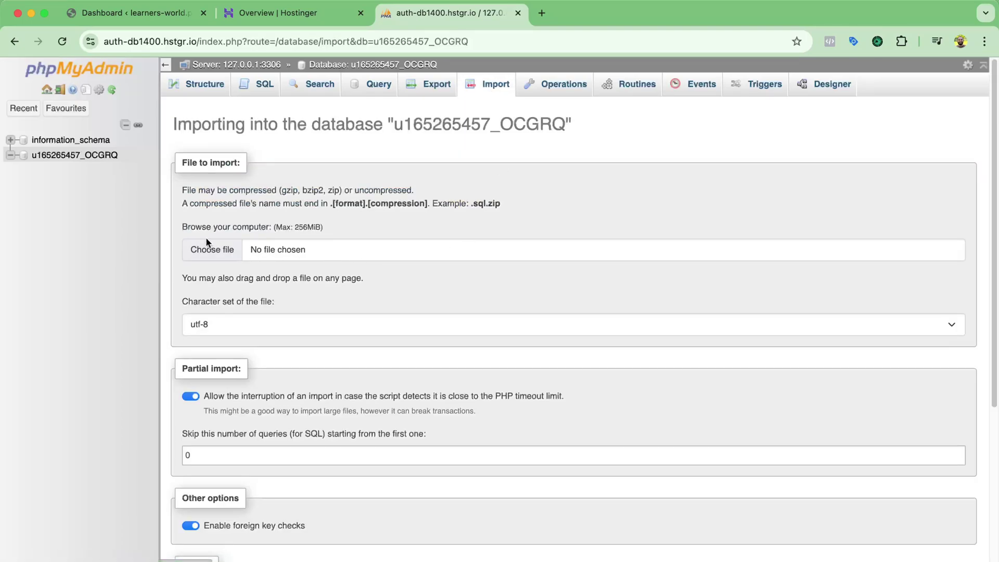
left_click(203, 251)
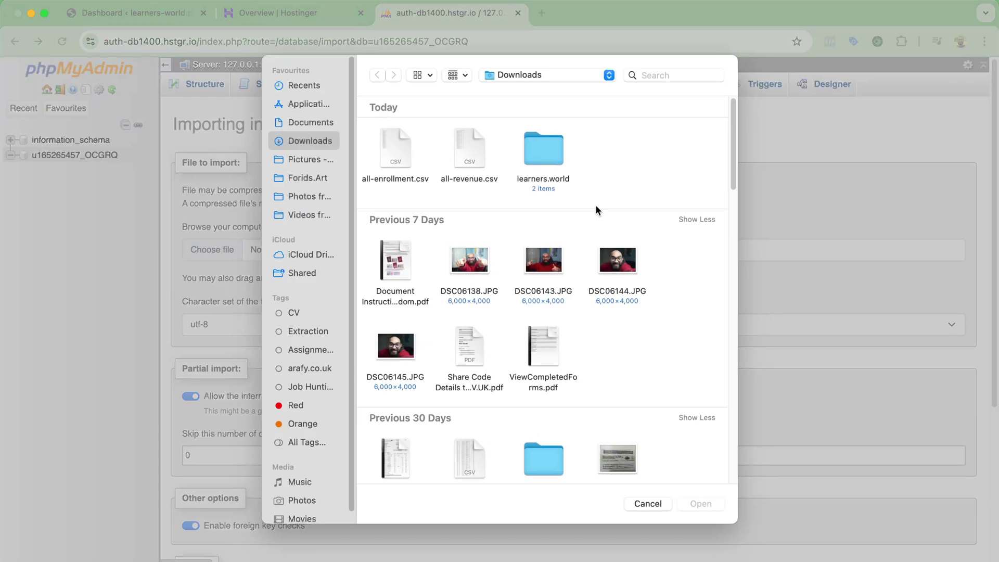
double_click(593, 150)
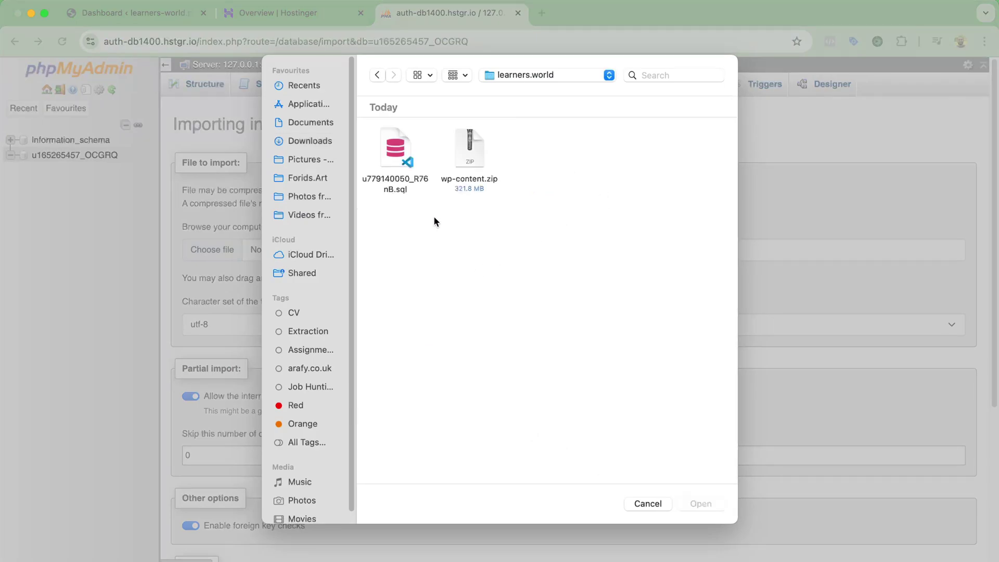
left_click(402, 159)
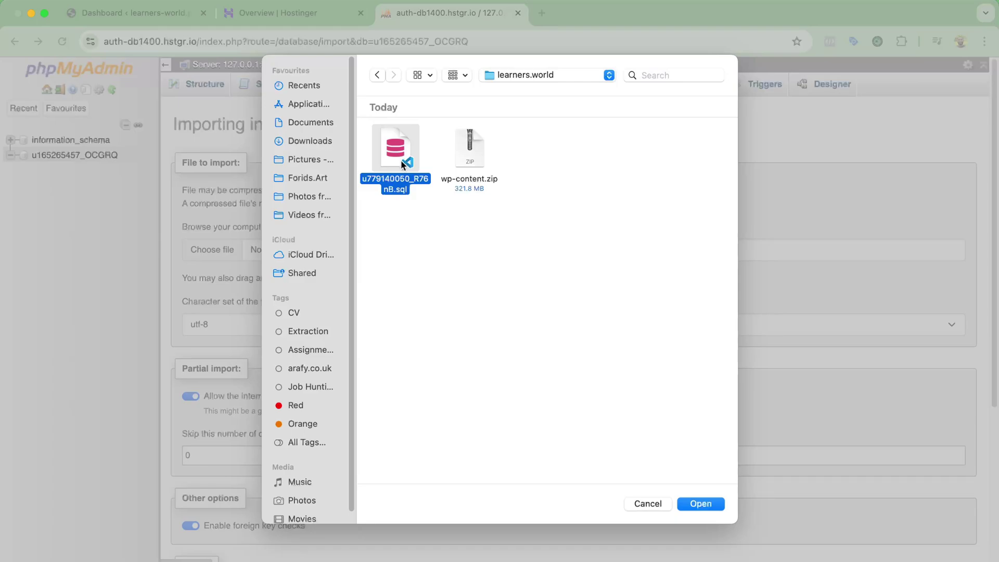
left_click(700, 504)
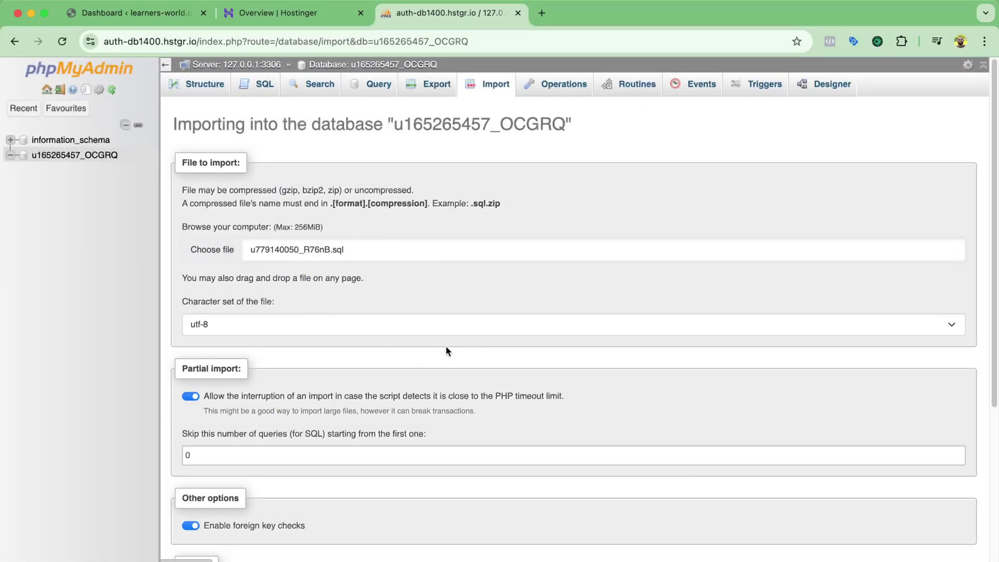
scroll(530, 337, "down", 5)
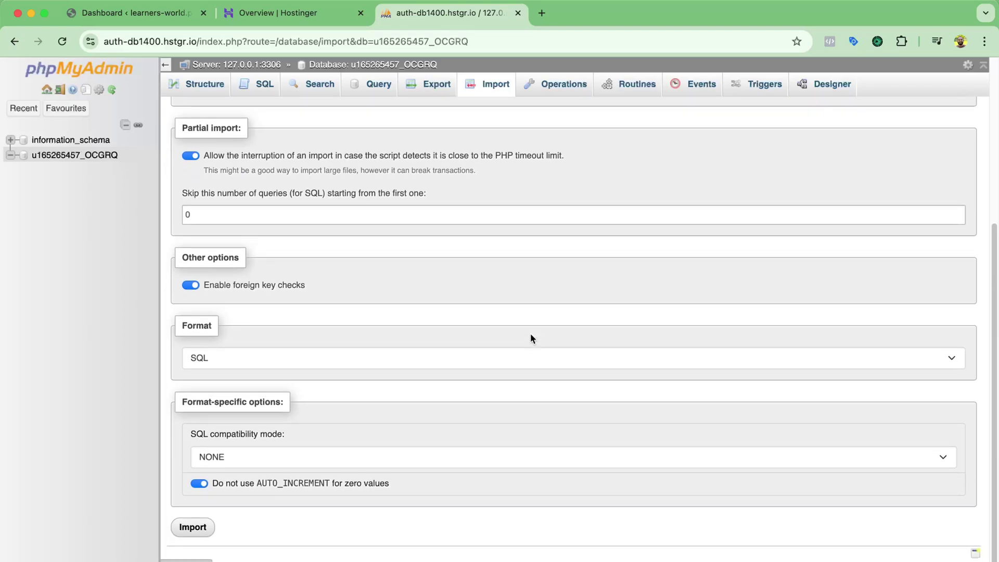
left_click(201, 526)
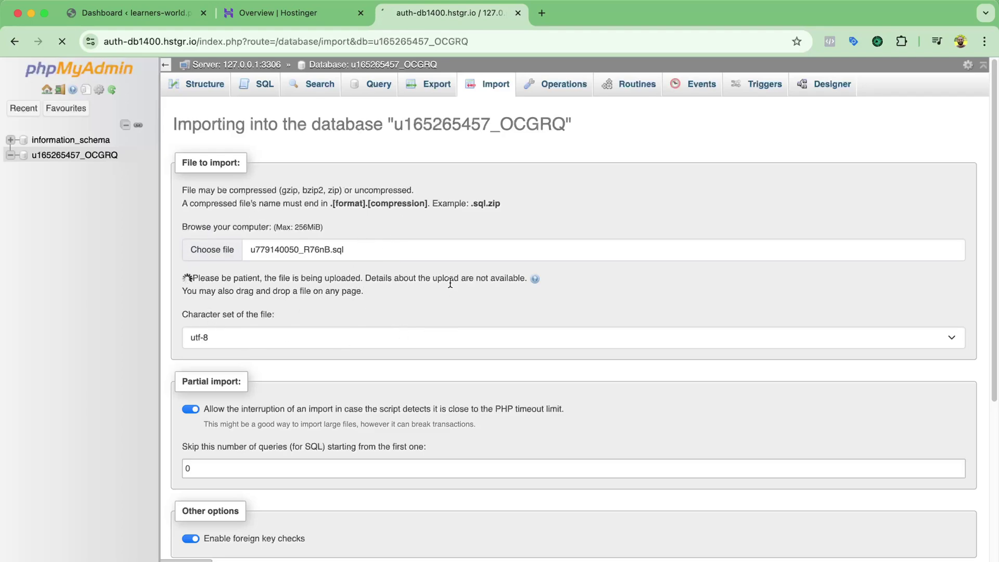
left_click(292, 19)
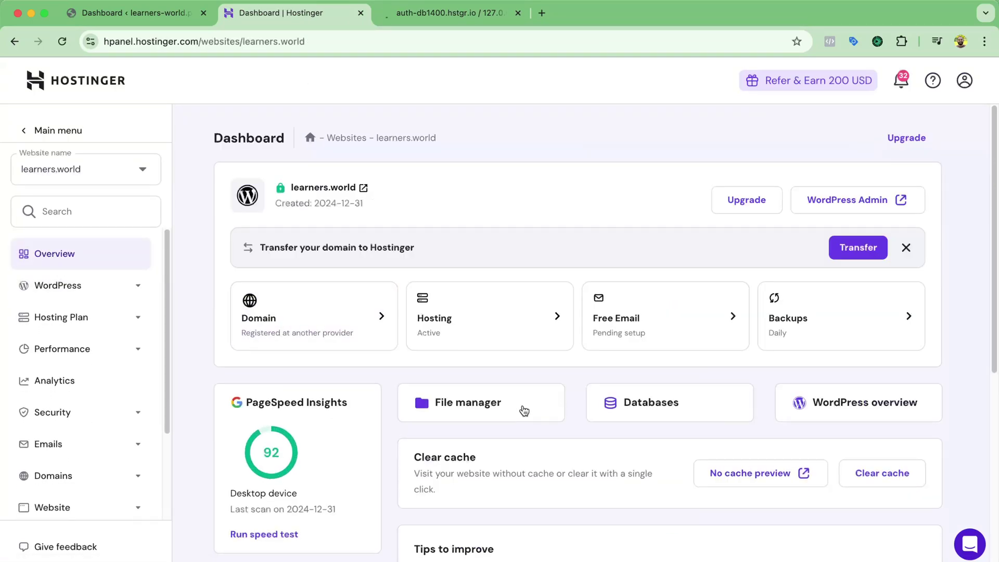
Step: Launch learners.world's File manager from the site Dashboard
left_click(487, 410)
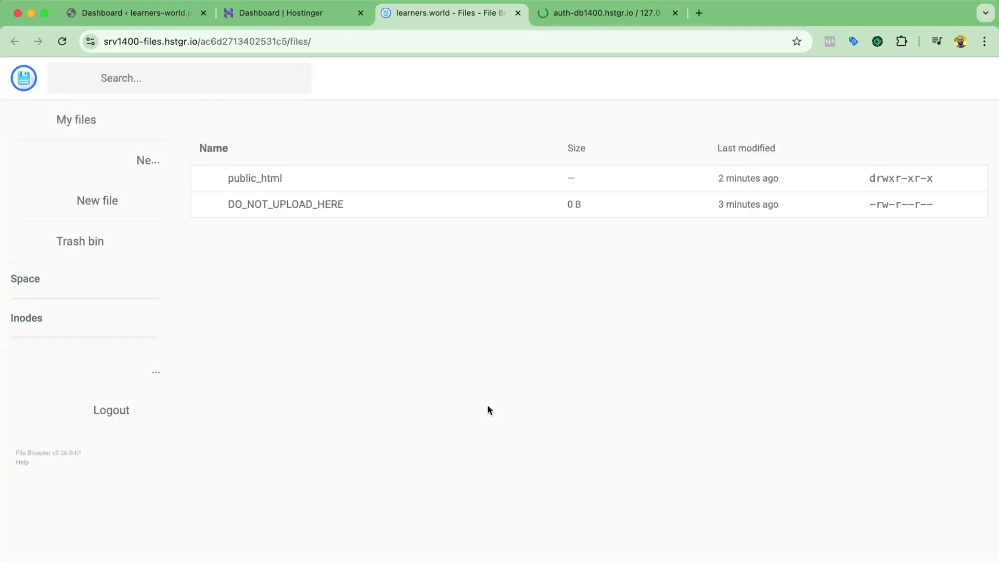
Step: Open public_html and delete its existing wp-content folder, keeping wp-admin and wp-includes
double_click(274, 188)
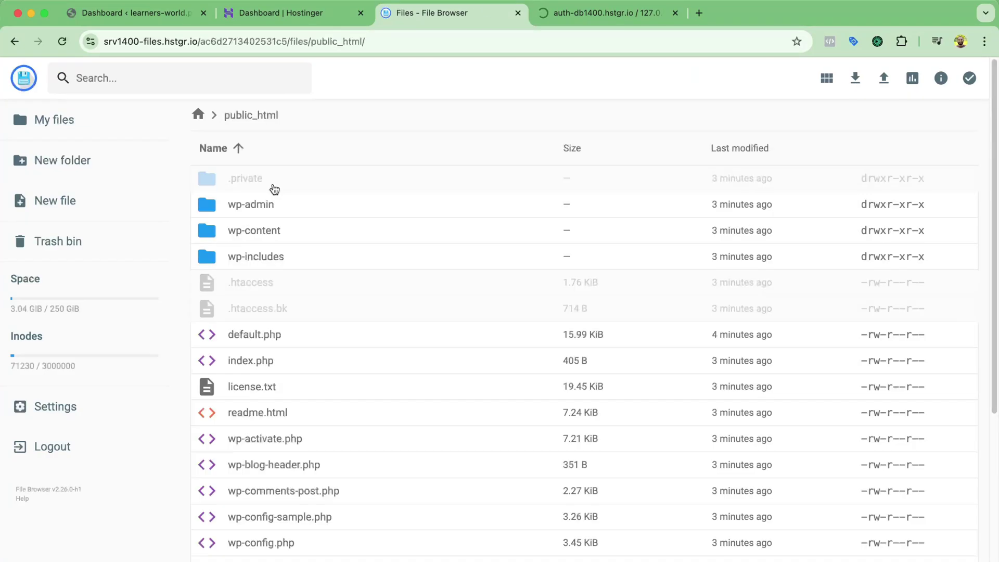
left_click(280, 232)
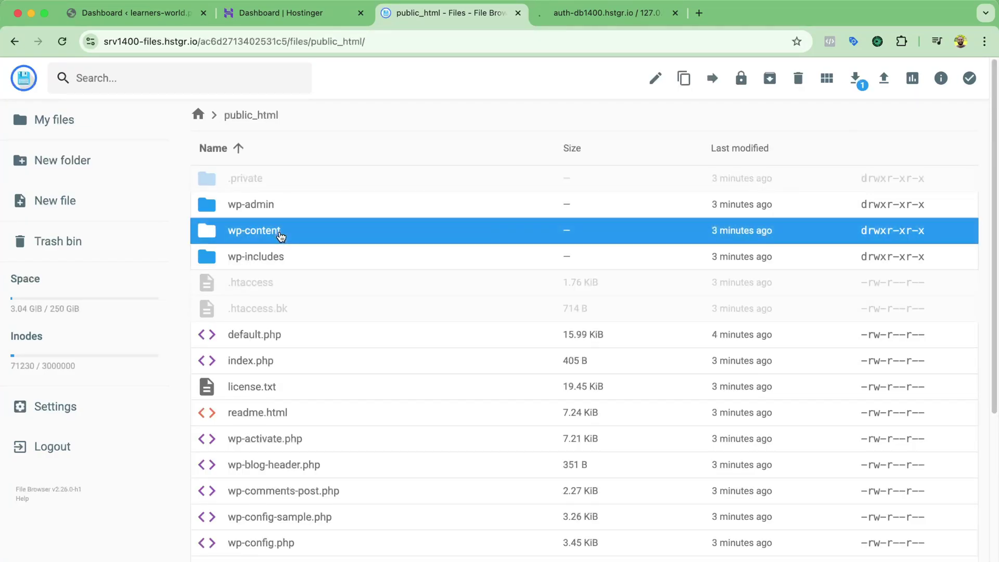
right_click(304, 237)
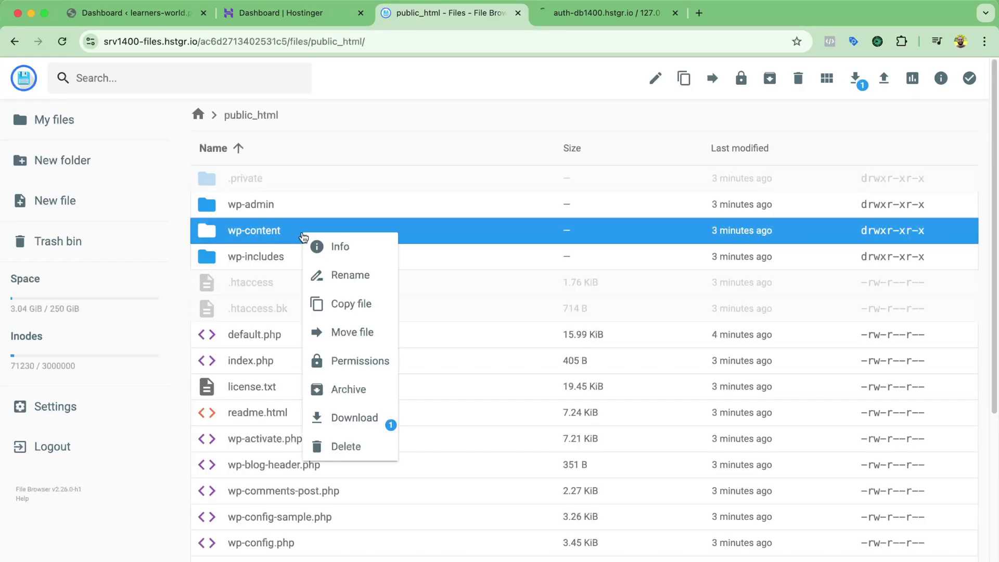
left_click(356, 448)
left_click(575, 357)
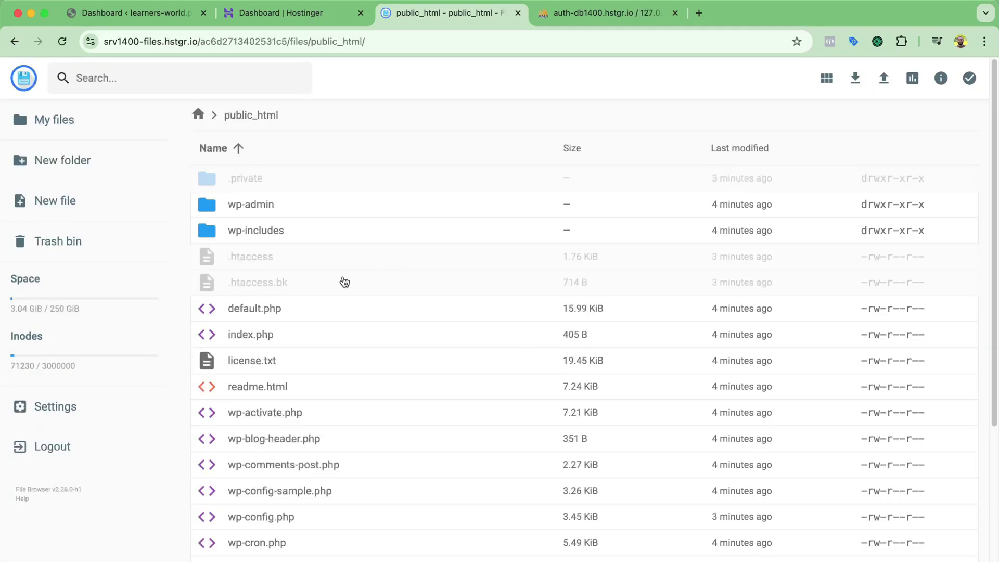
Step: Upload the wp-content.zip archive as a file into public_html, then go back to the phpMyAdmin import results
left_click(884, 80)
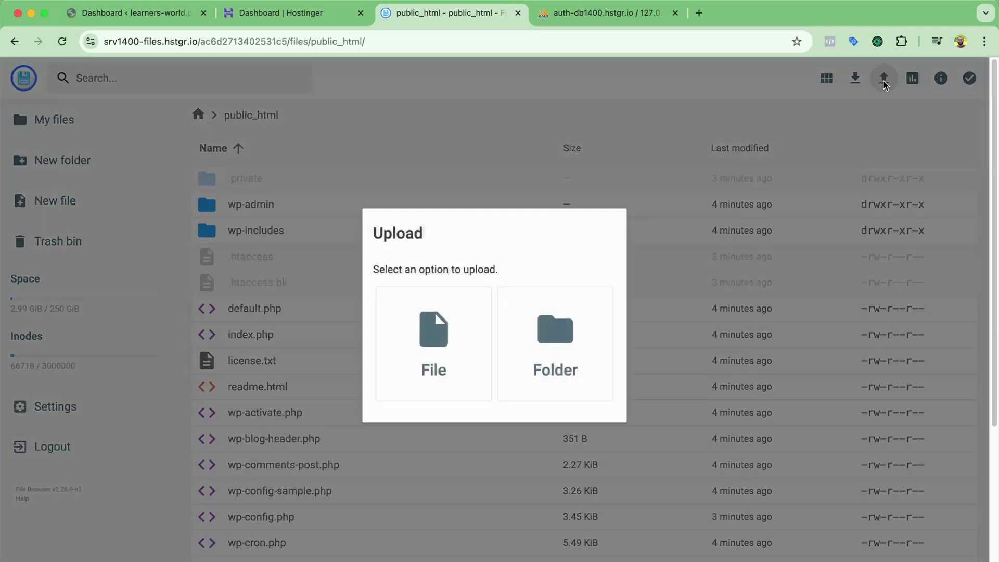
left_click(552, 358)
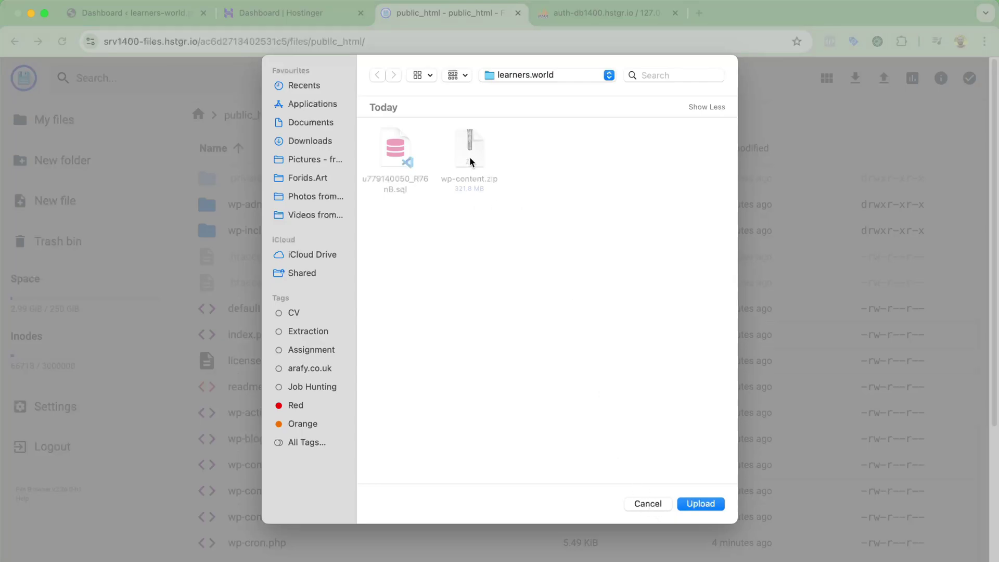
left_click(648, 502)
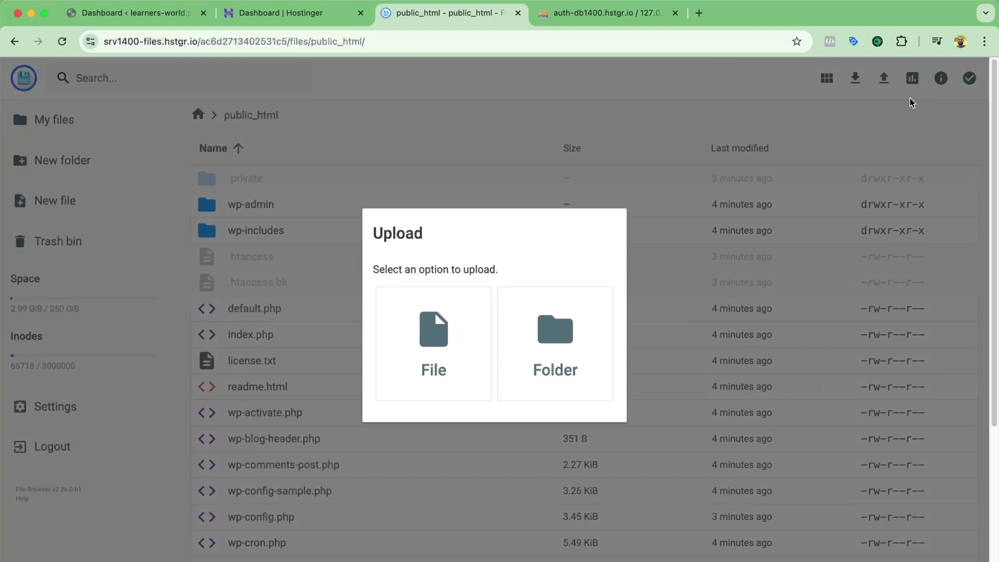
left_click(561, 350)
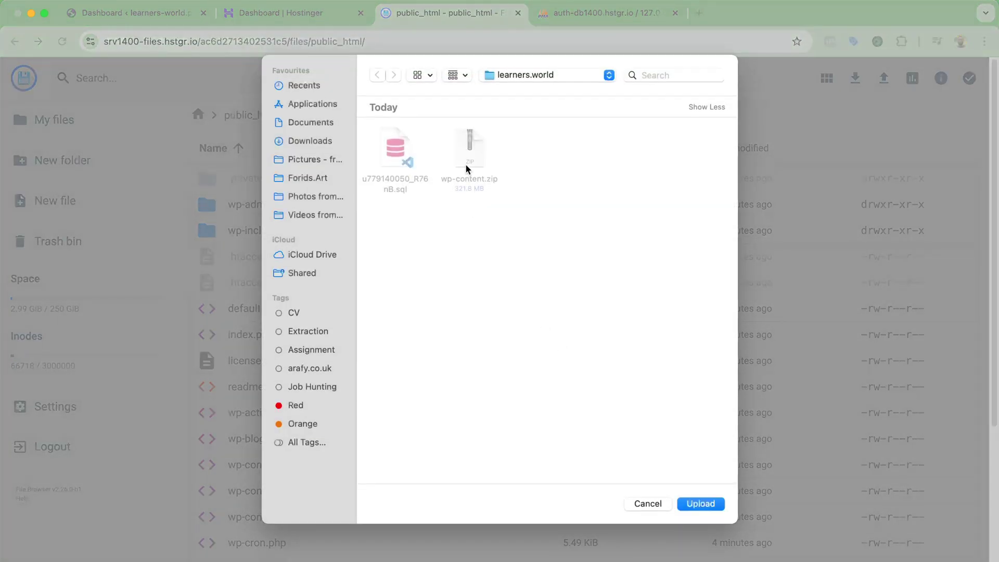
left_click(634, 505)
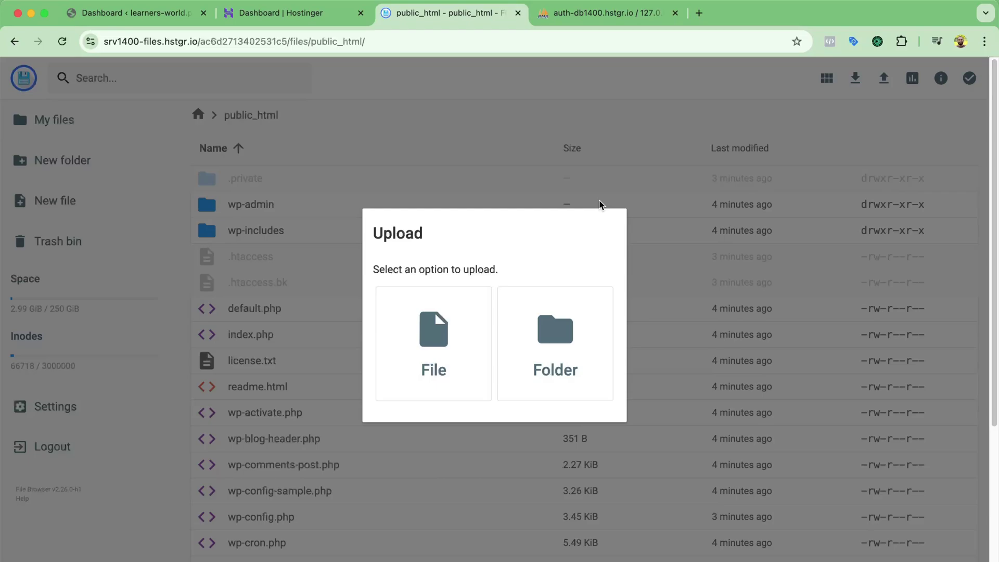
left_click(451, 325)
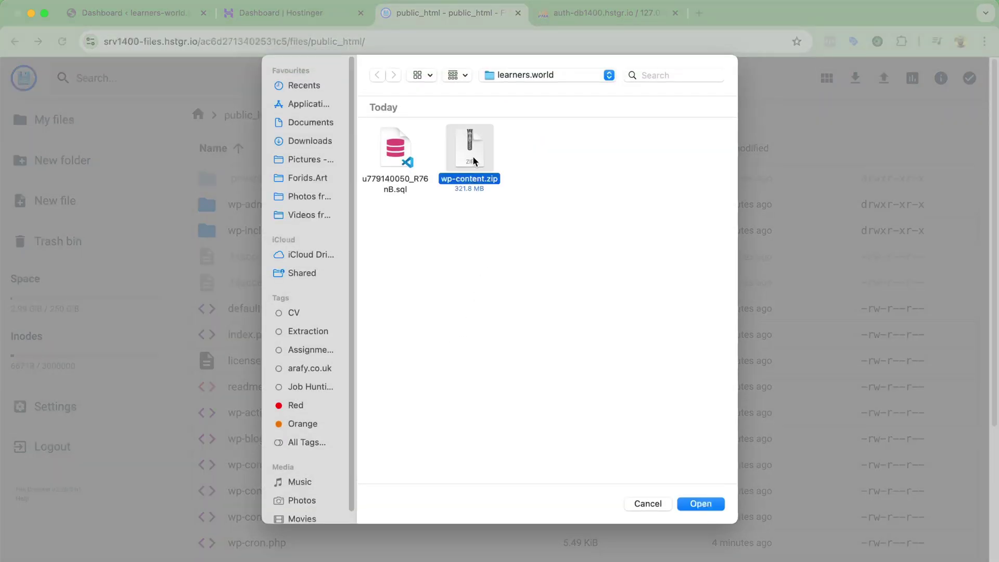
left_click(701, 504)
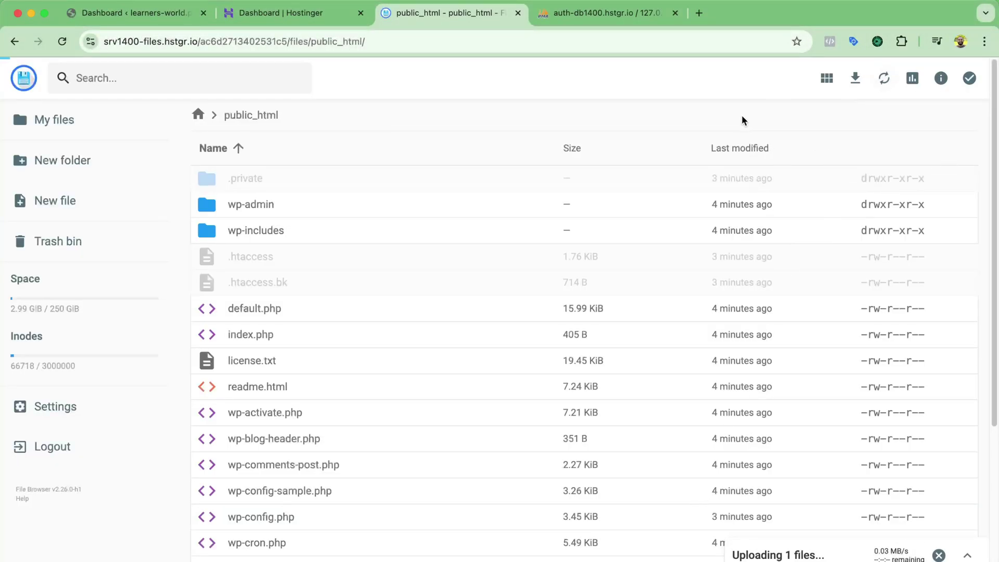
left_click(619, 17)
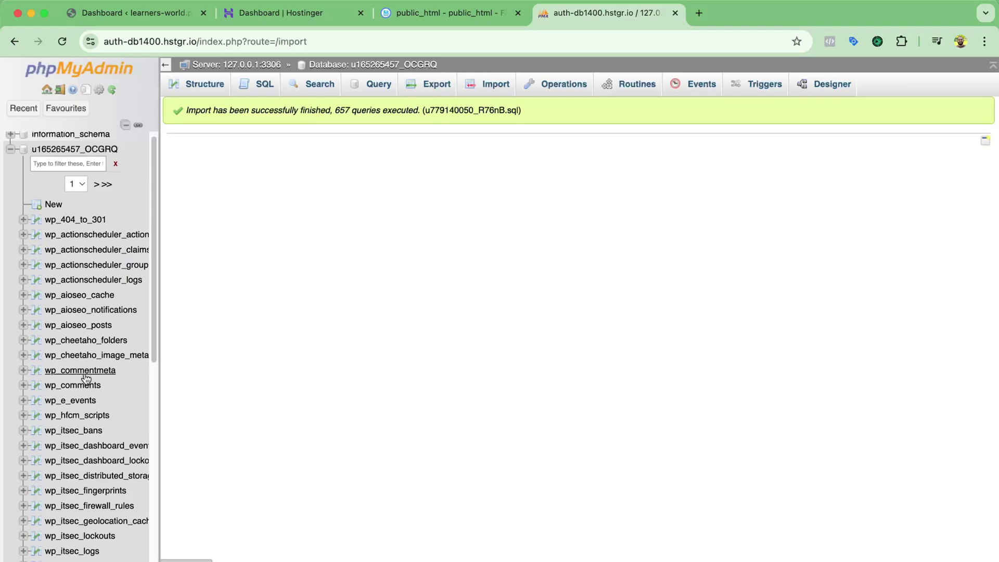
scroll(84, 374, "down", 8)
scroll(83, 323, "up", 8)
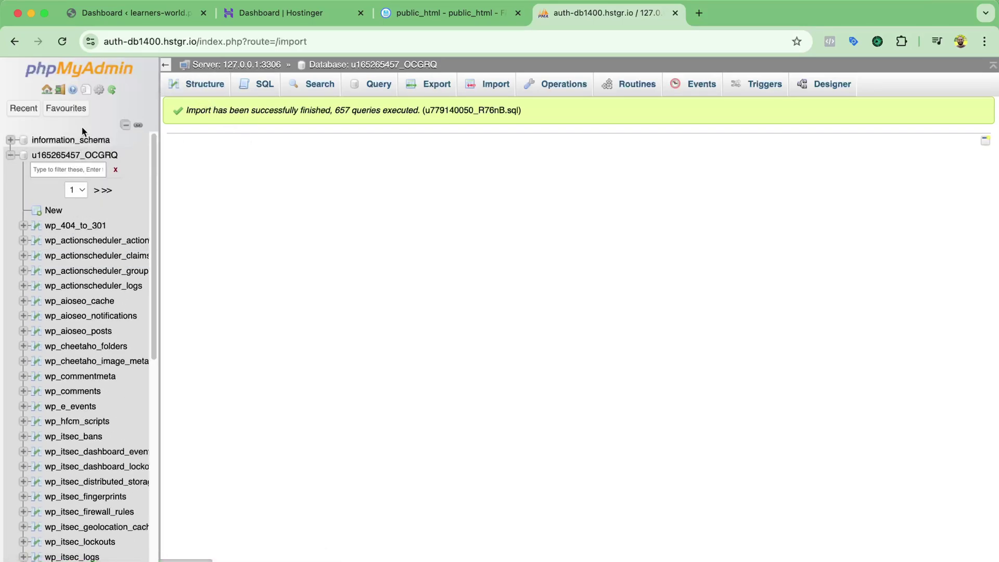
left_click(37, 110)
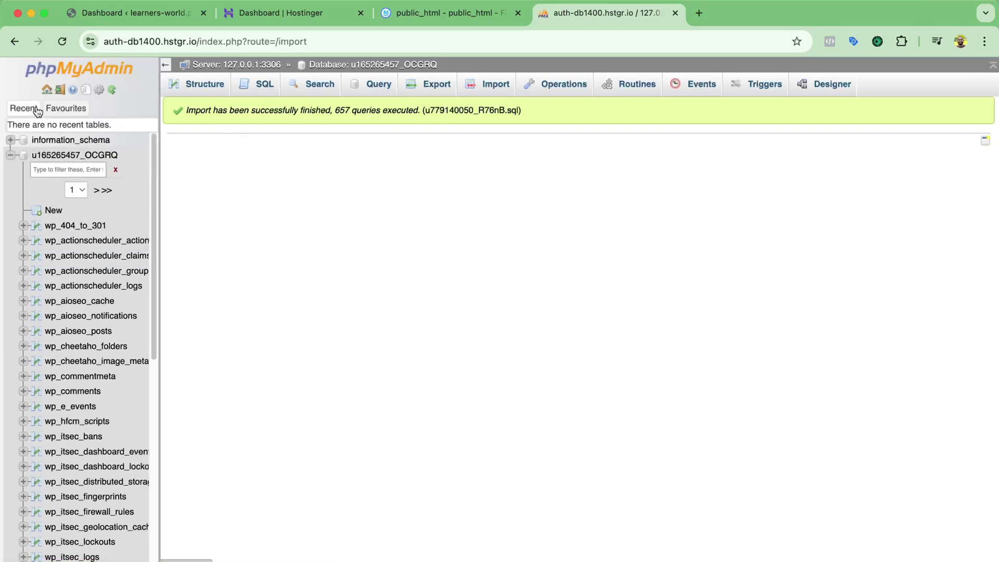
left_click(60, 156)
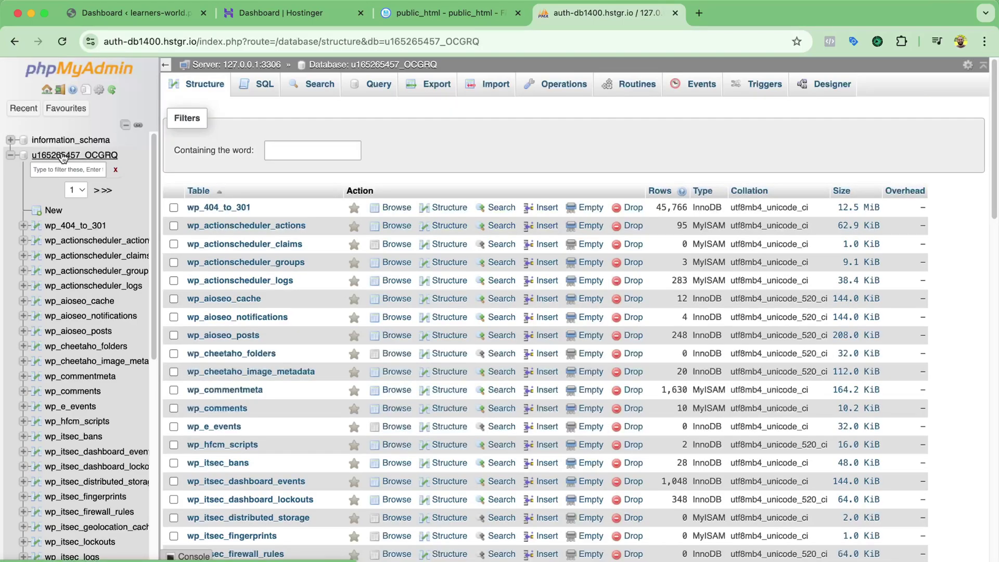
scroll(393, 335, "down", 15)
scroll(393, 335, "down", 3)
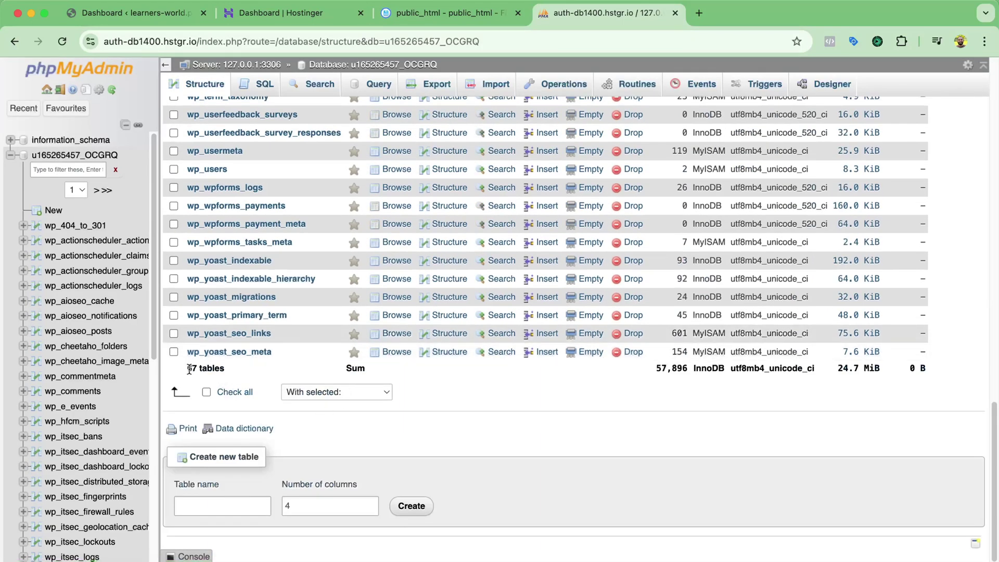
left_click_drag(190, 369, 222, 367)
scroll(250, 376, "up", 18)
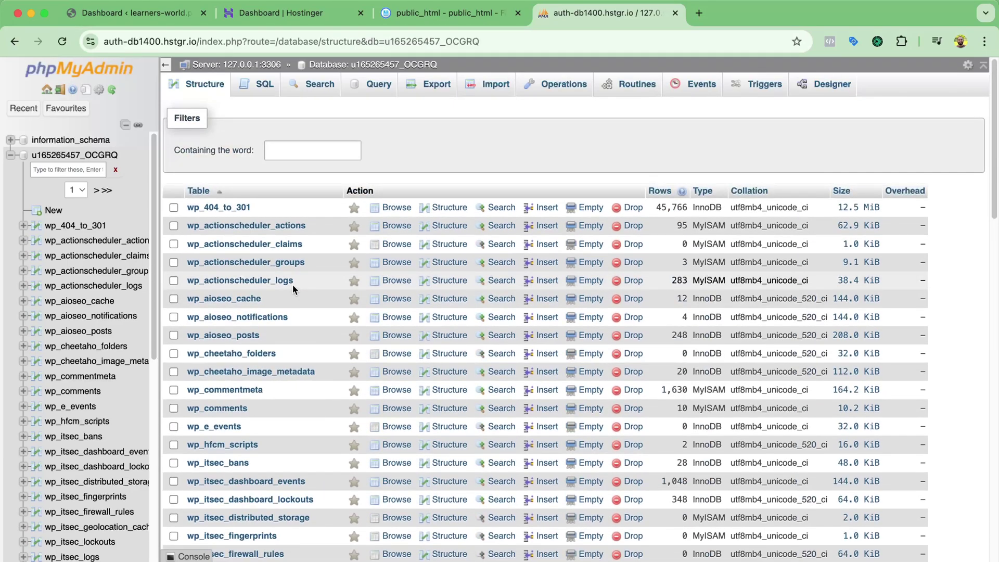
scroll(293, 285, "down", 15)
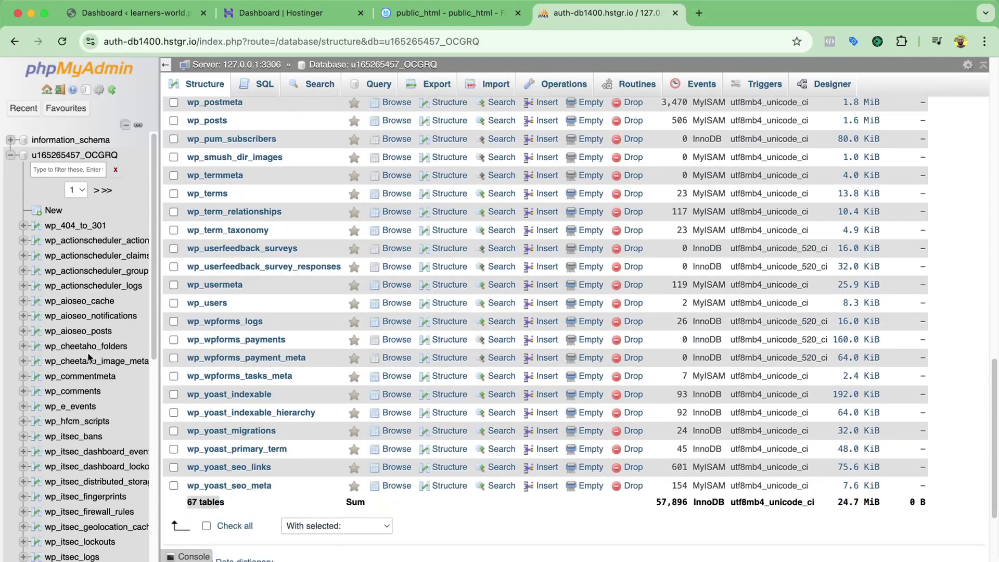
scroll(88, 357, "down", 10)
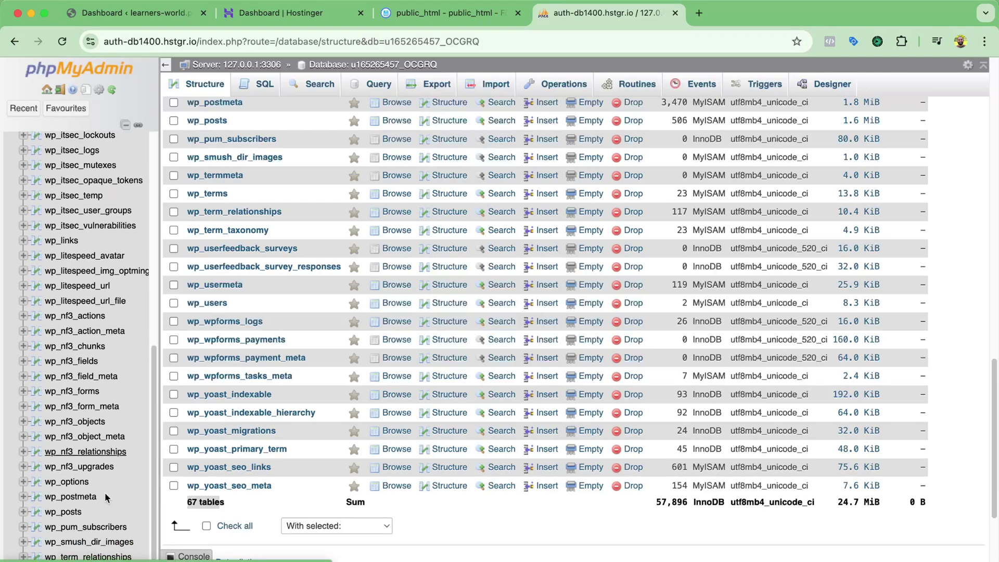
left_click(68, 482)
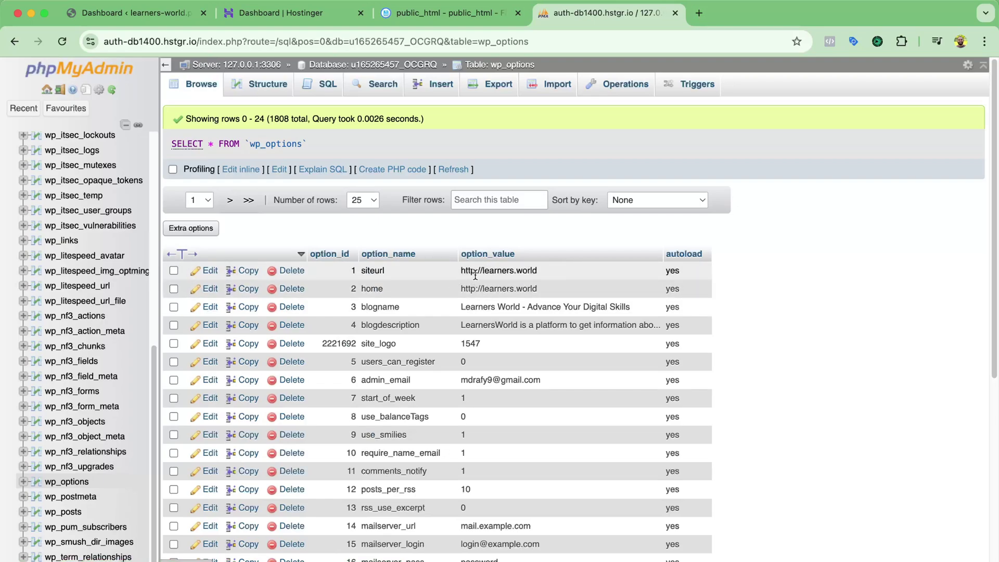
left_click(200, 271)
left_click(589, 235)
left_click(531, 290)
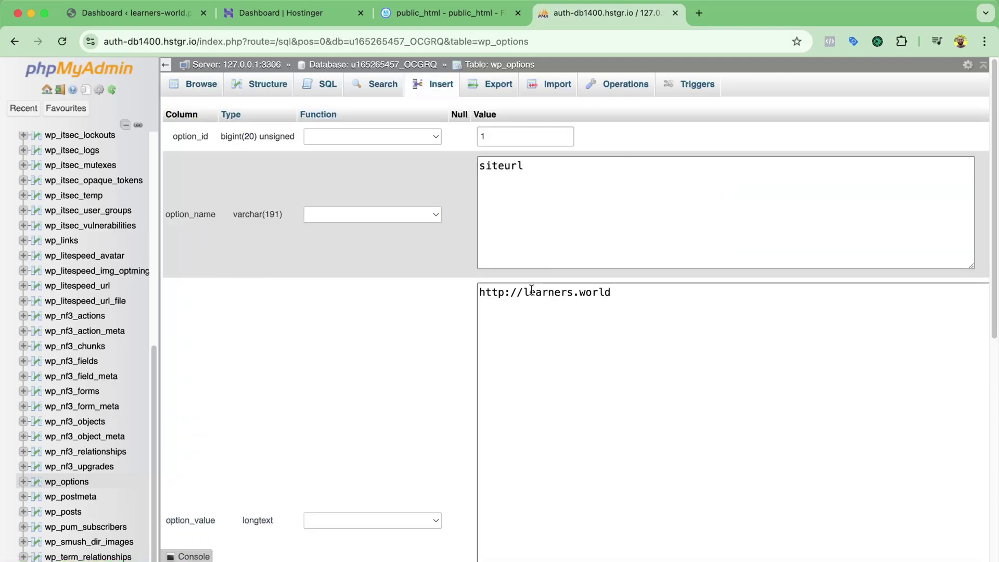
left_click(503, 294)
type("s")
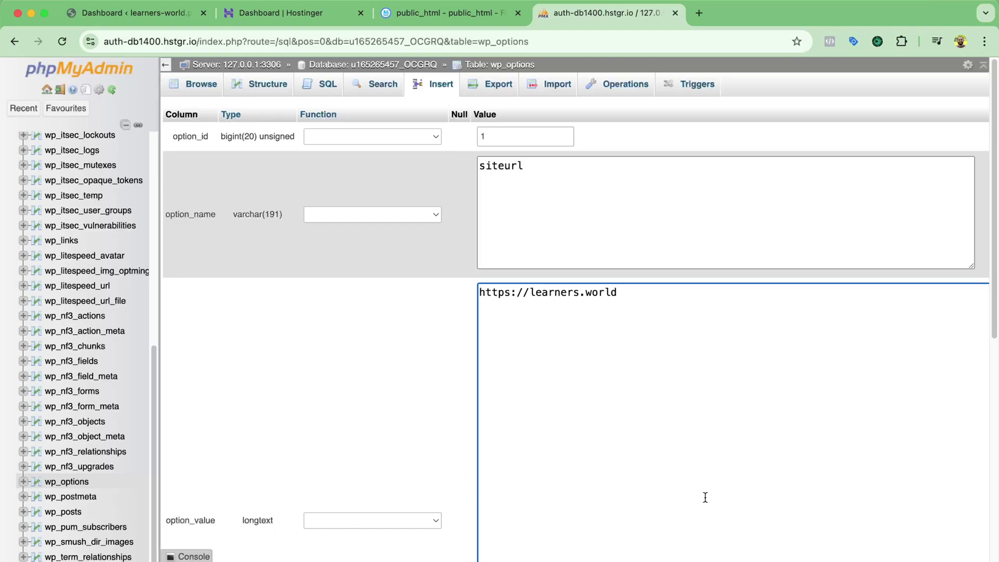
scroll(844, 497, "down", 6)
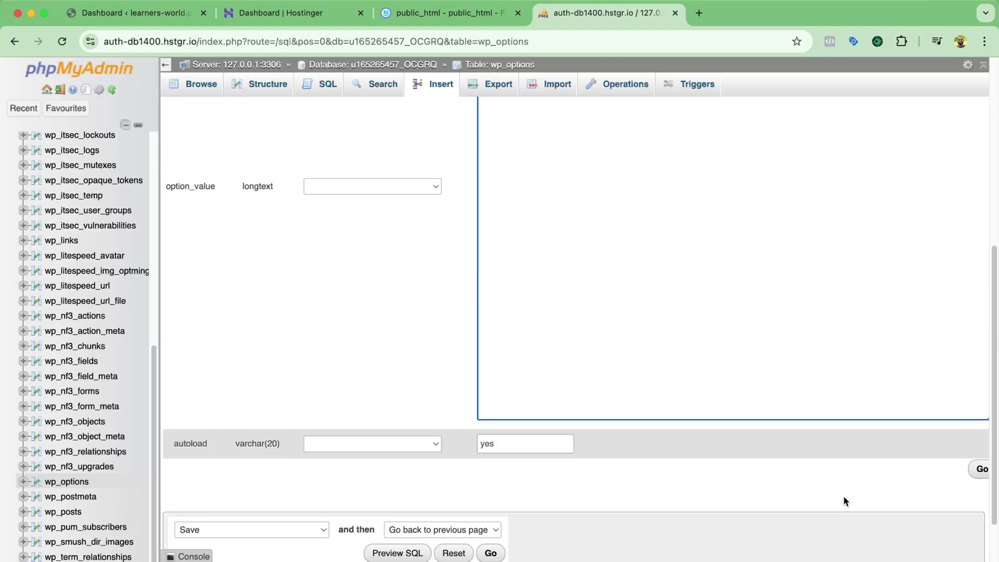
left_click(982, 470)
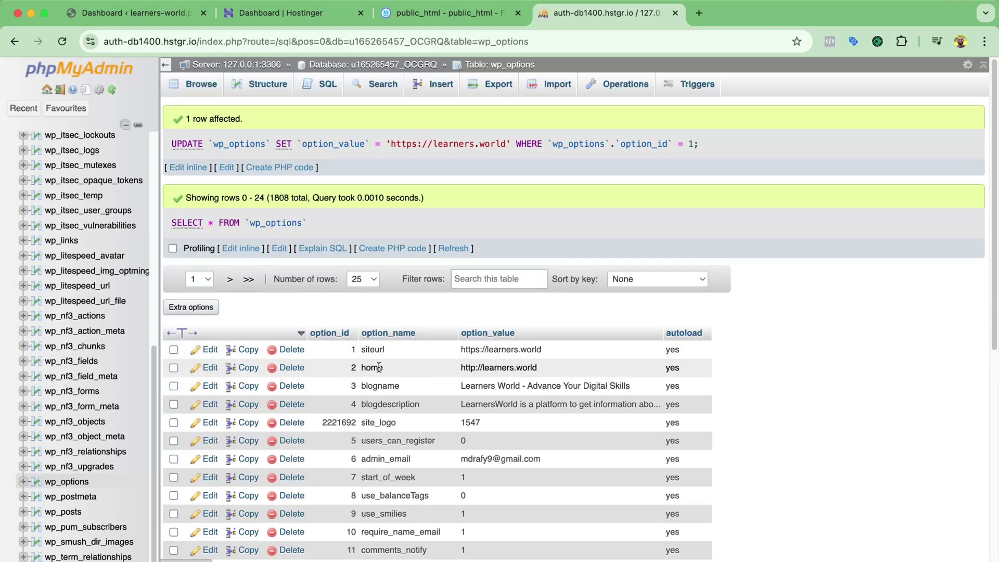
left_click(210, 367)
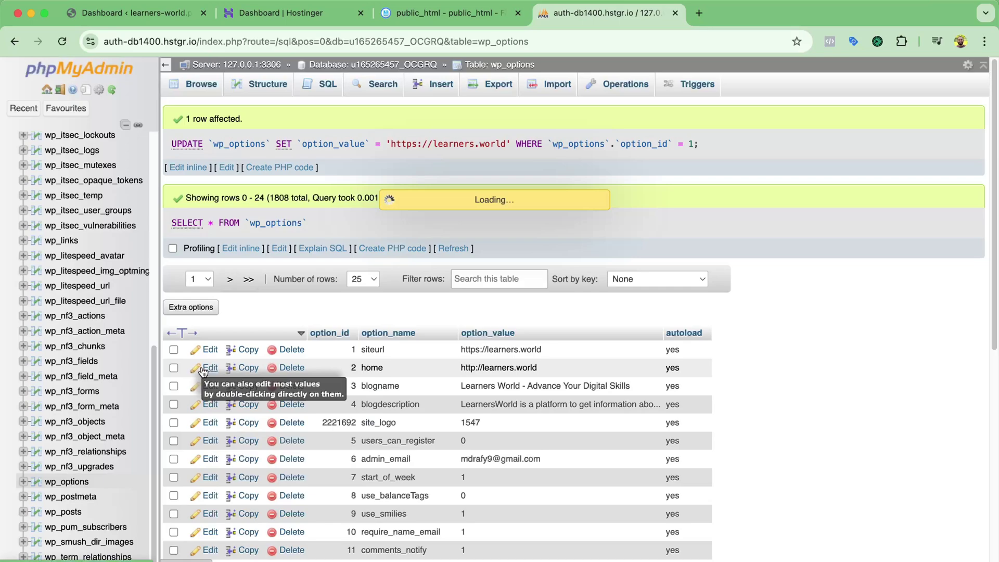
left_click(504, 293)
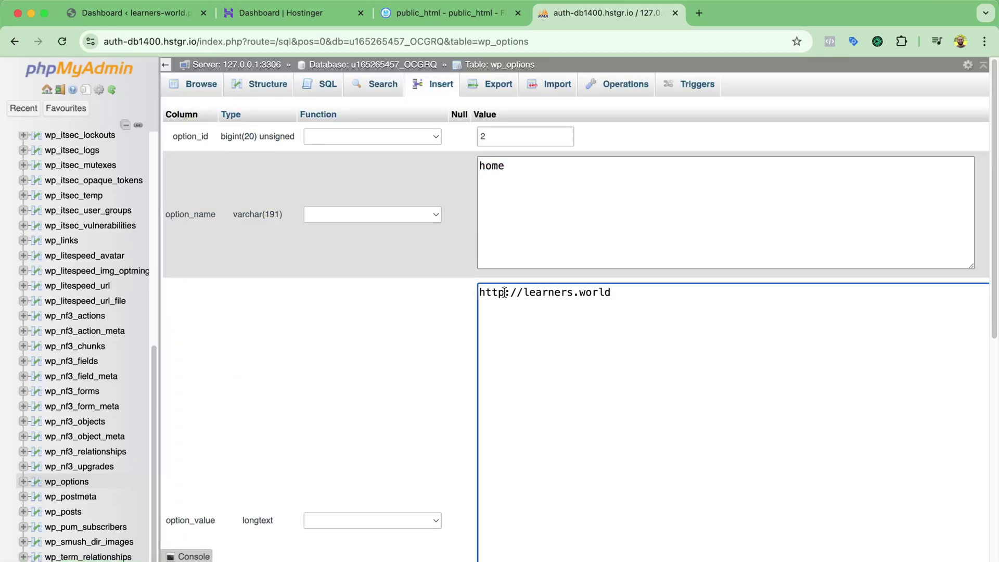
type("s")
scroll(950, 370, "down", 5)
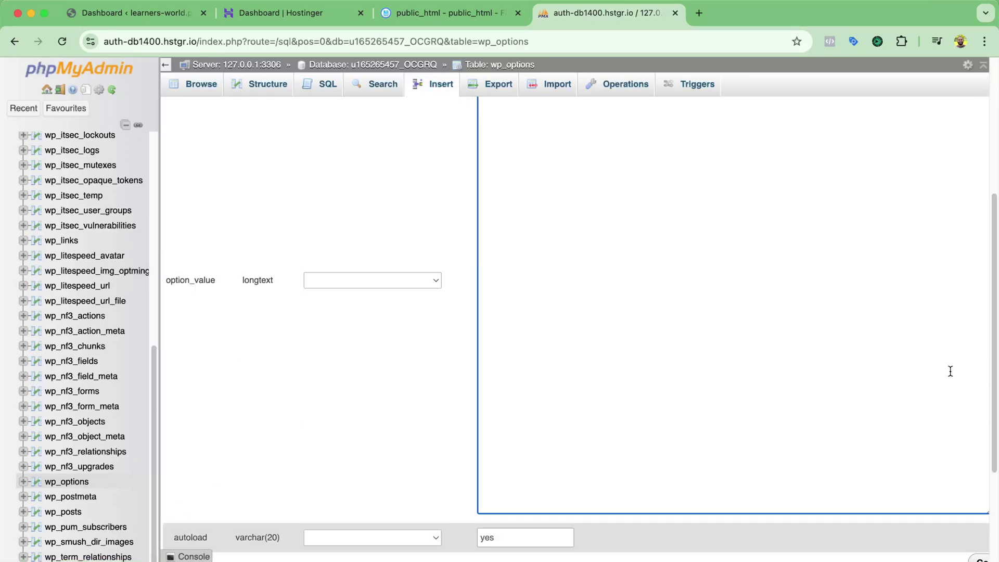
left_click(982, 535)
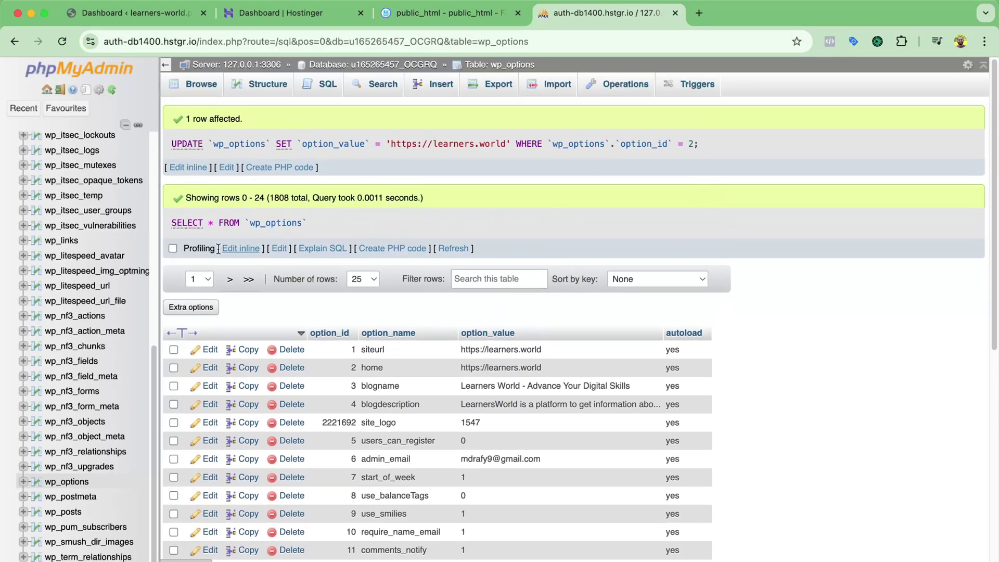
Step: Extract wp-content.zip into a folder named wp-content with Overwrite existing files enabled
left_click(675, 13)
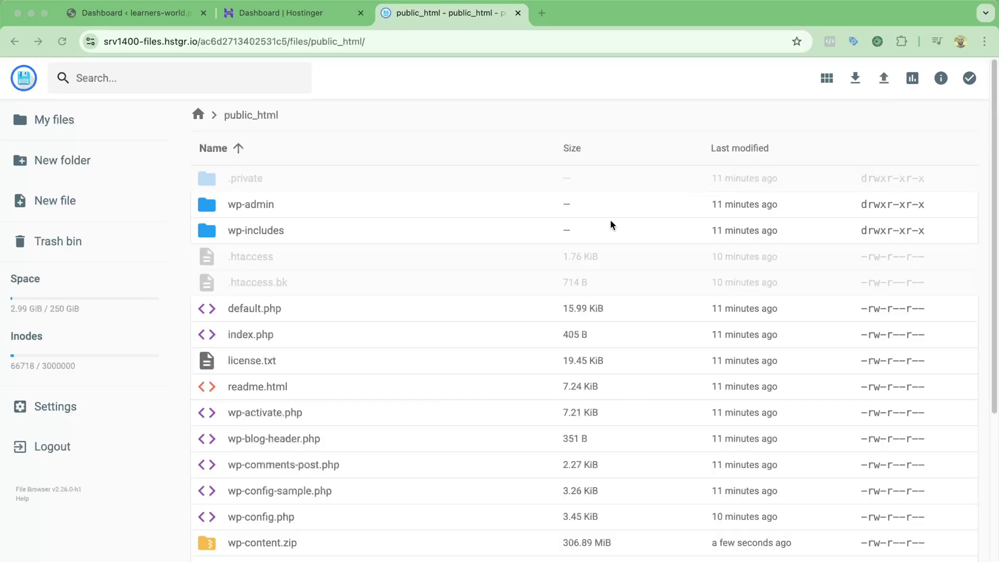
scroll(316, 439, "down", 3)
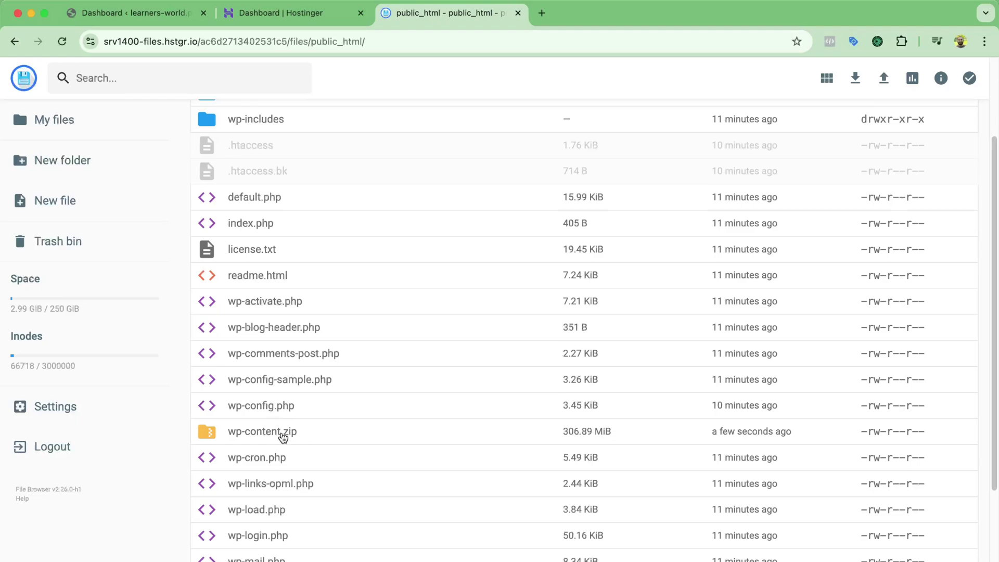
scroll(292, 437, "up", 1)
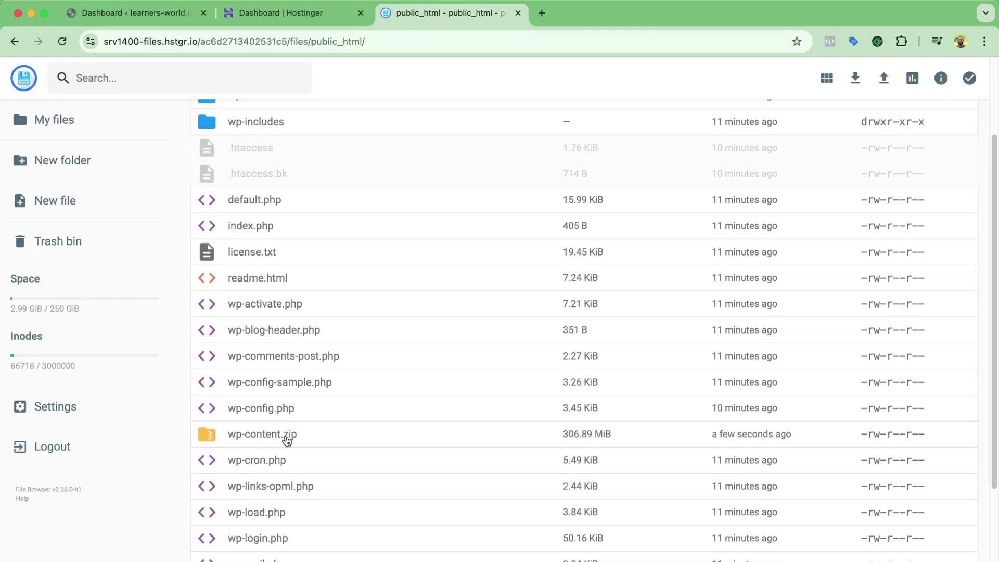
left_click(294, 440)
right_click(300, 441)
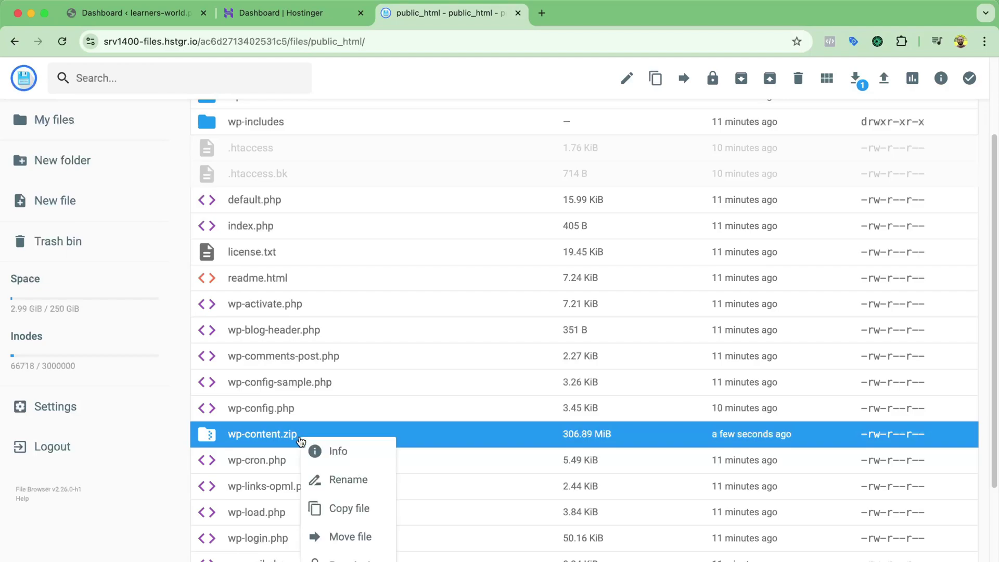
scroll(351, 476, "down", 2)
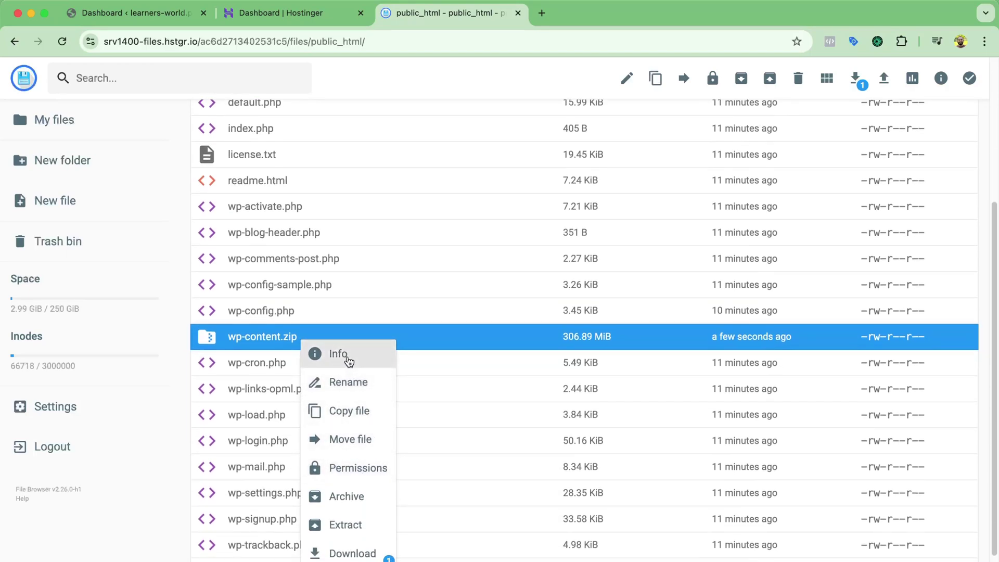
left_click(345, 525)
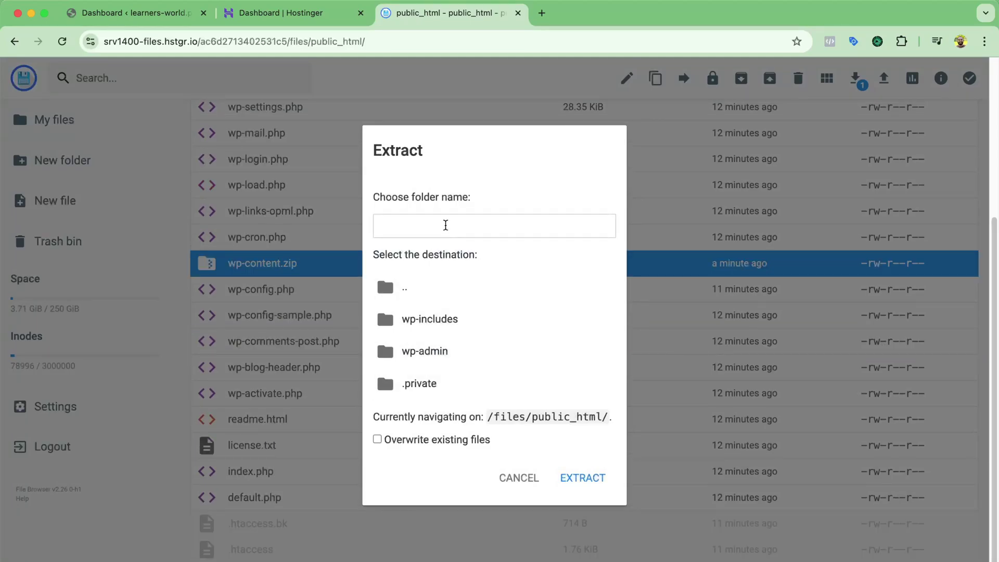
type("wp-content")
left_click(377, 439)
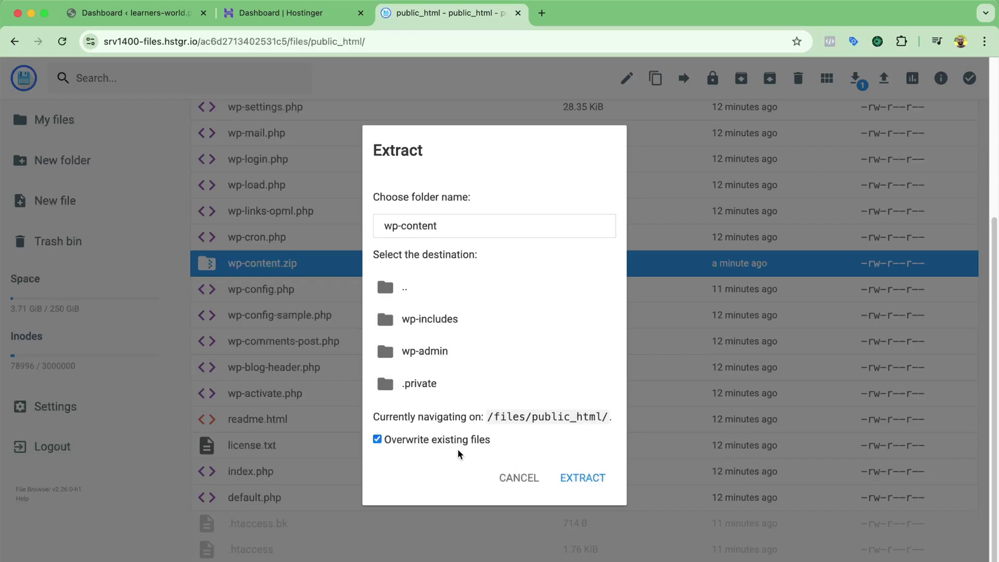
left_click(583, 483)
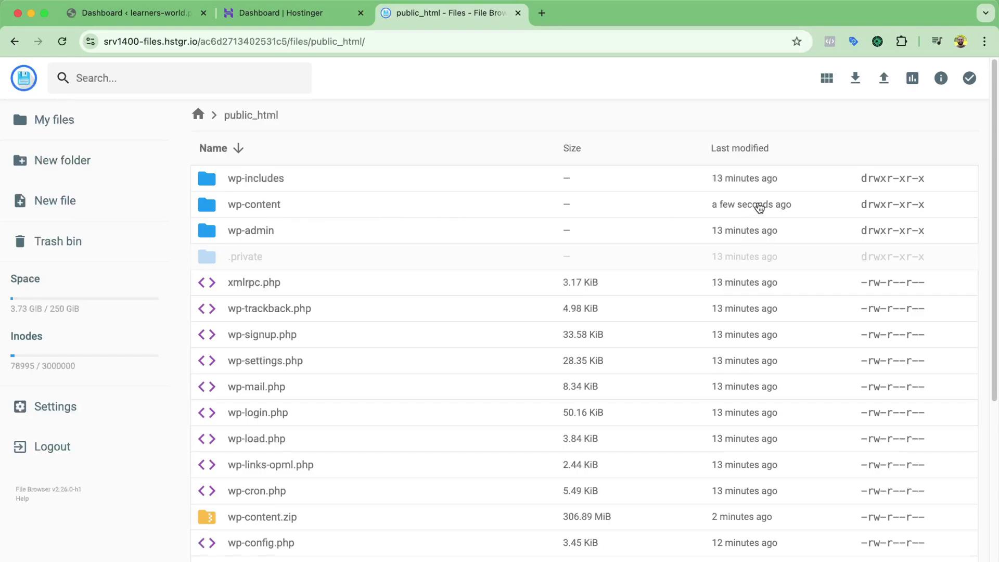
Step: Look inside the extracted wp-content folder to check its contents
double_click(321, 208)
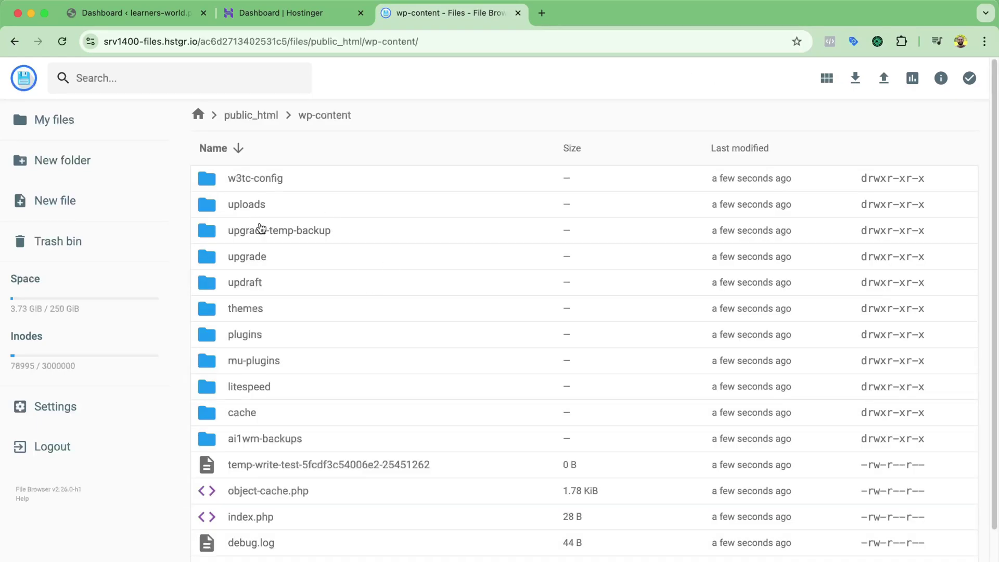
scroll(301, 328, "down", 2)
scroll(296, 312, "up", 2)
Step: Return to public_html and permanently delete the wp-content.zip archive
left_click(242, 117)
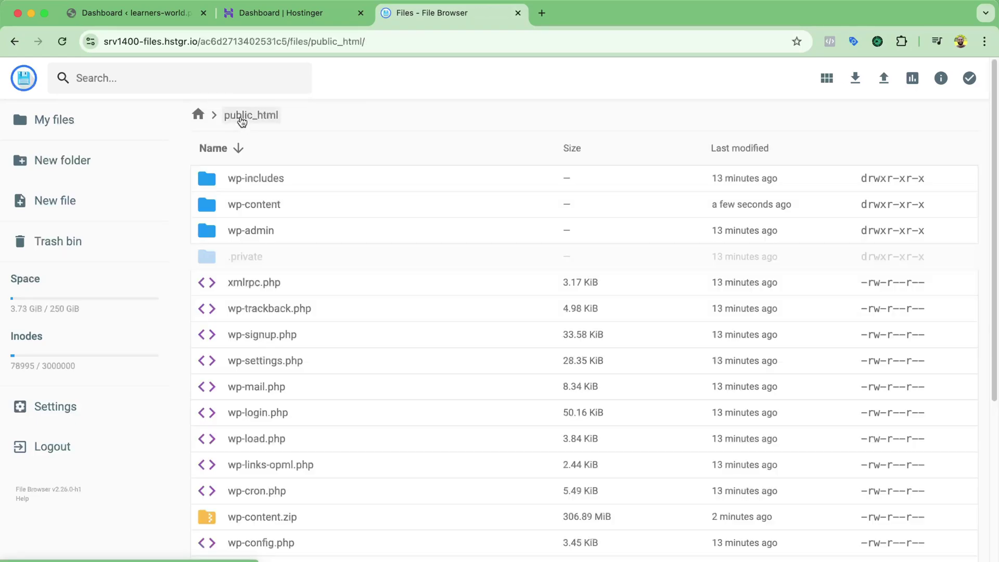
scroll(395, 401, "down", 5)
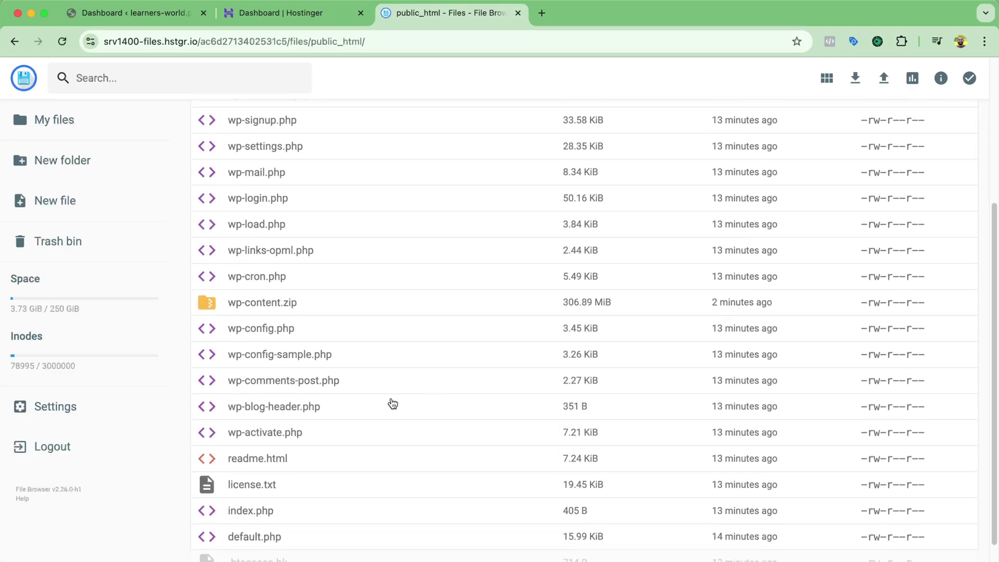
right_click(265, 306)
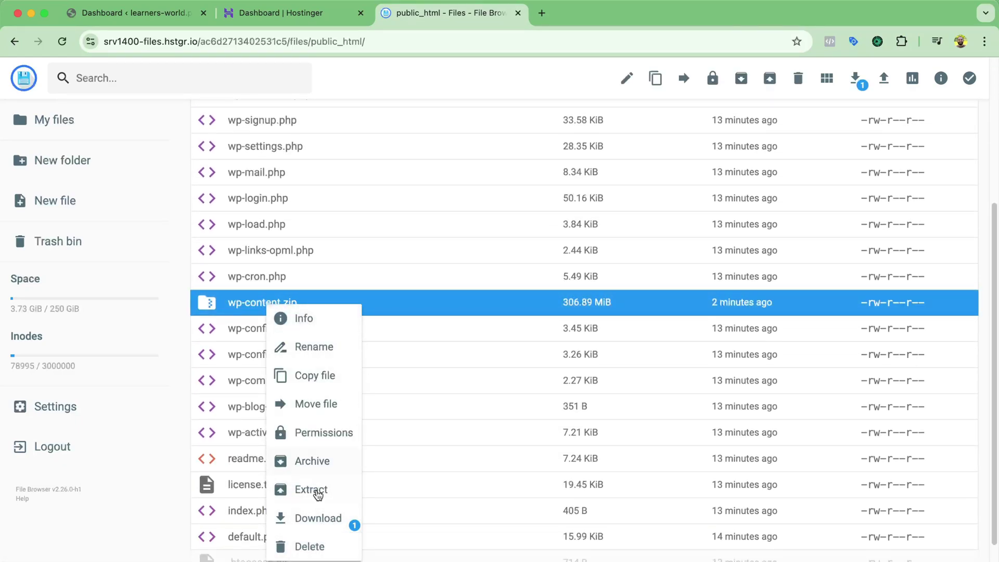
left_click(308, 552)
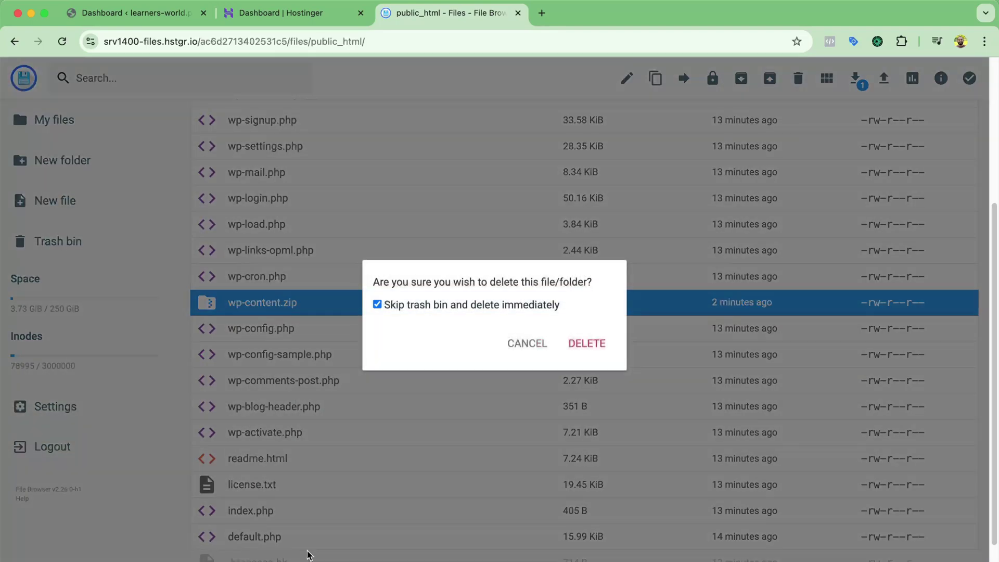
left_click(588, 345)
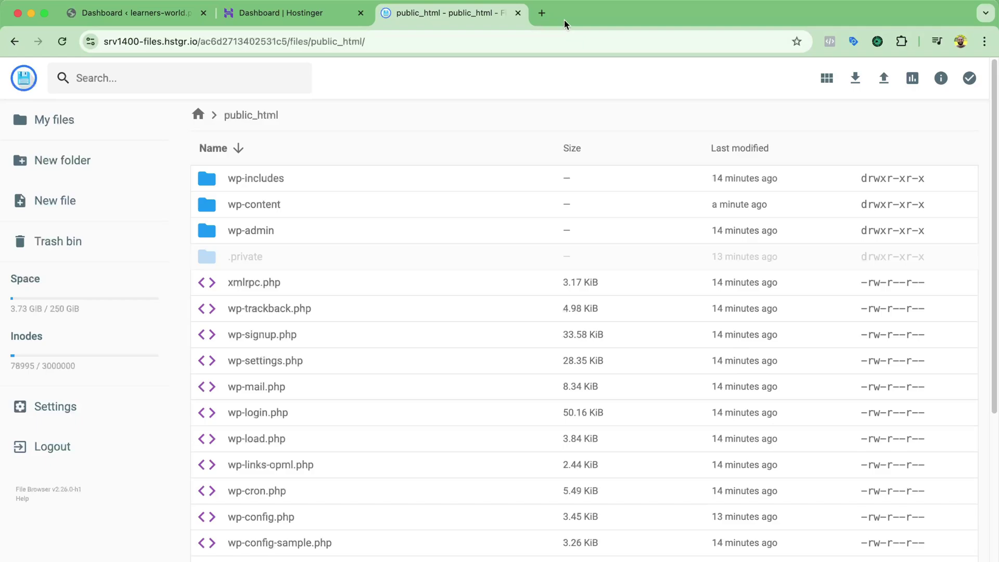
Step: Load learners.world in a new browser tab, discarding an accidental search tab
left_click(541, 12)
type("lea")
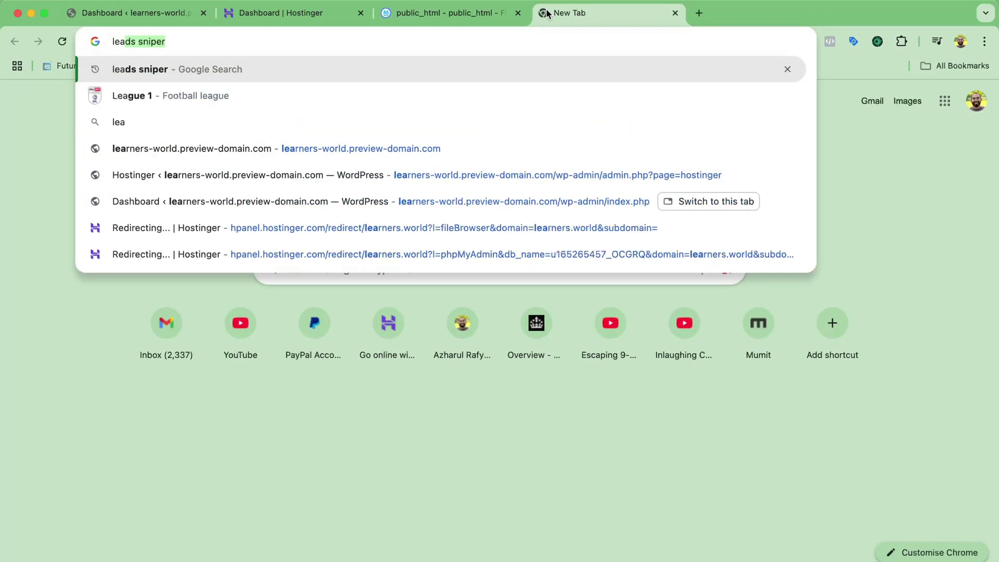
key("Return")
left_click(674, 12)
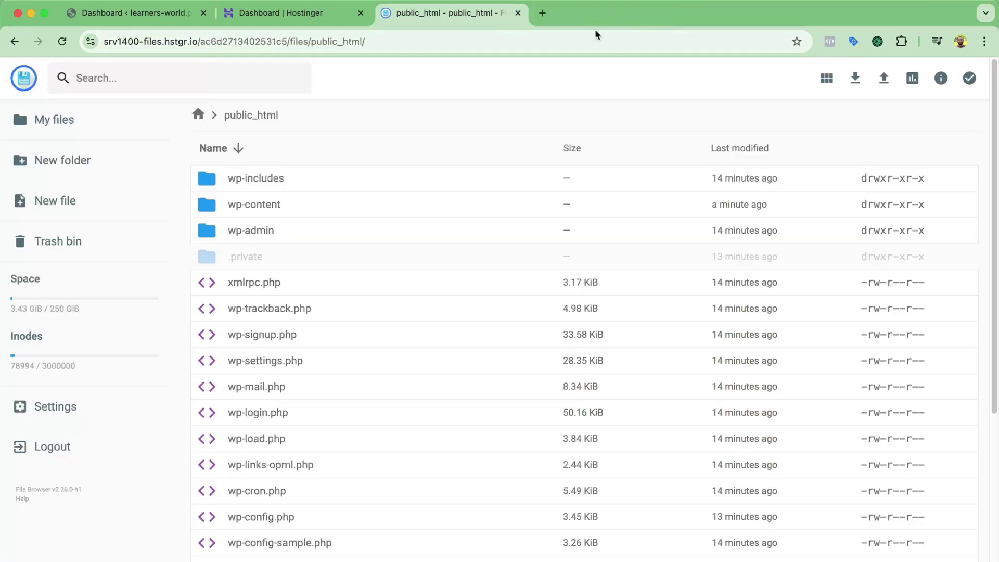
left_click(542, 12)
type("learner")
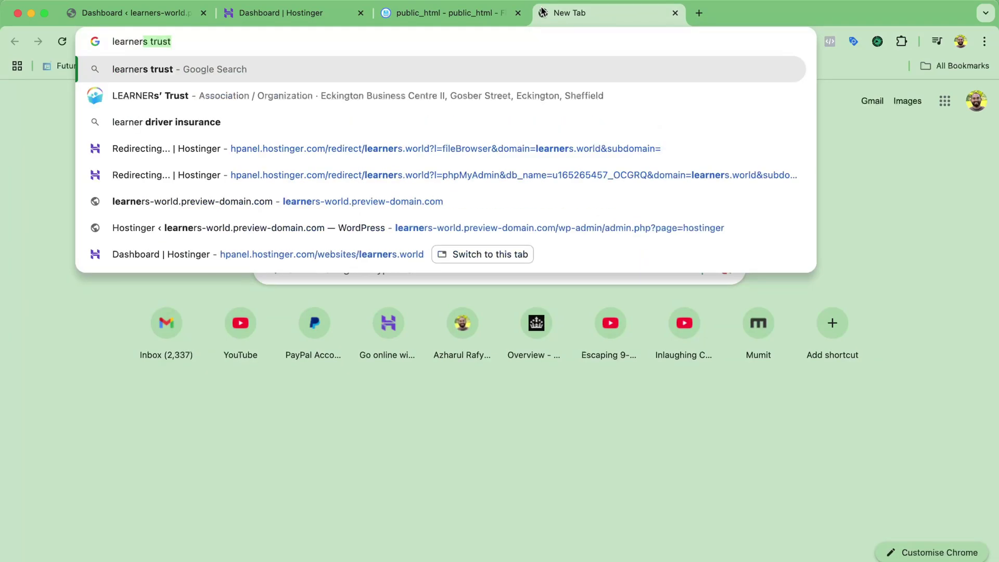
type("s.world")
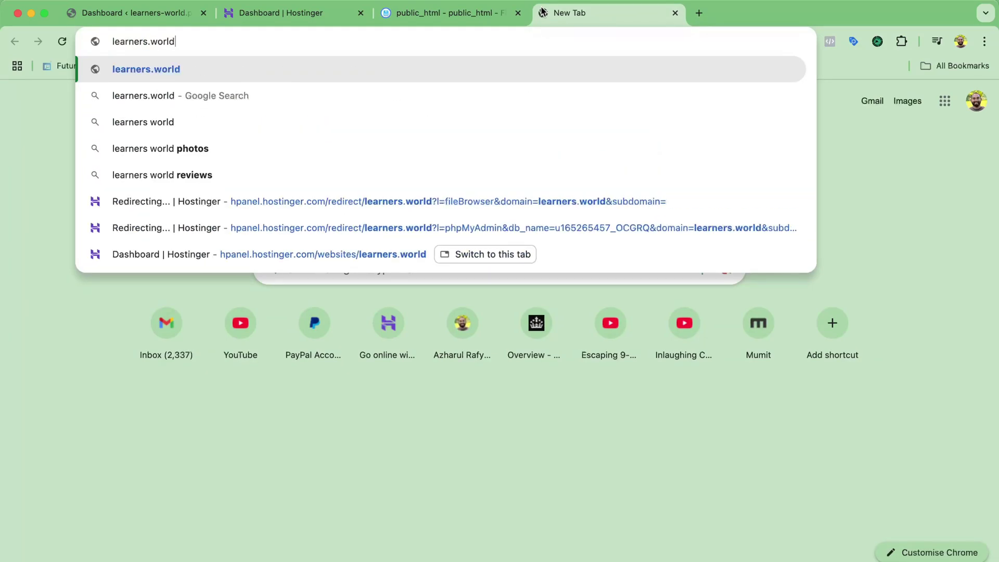
key("Return")
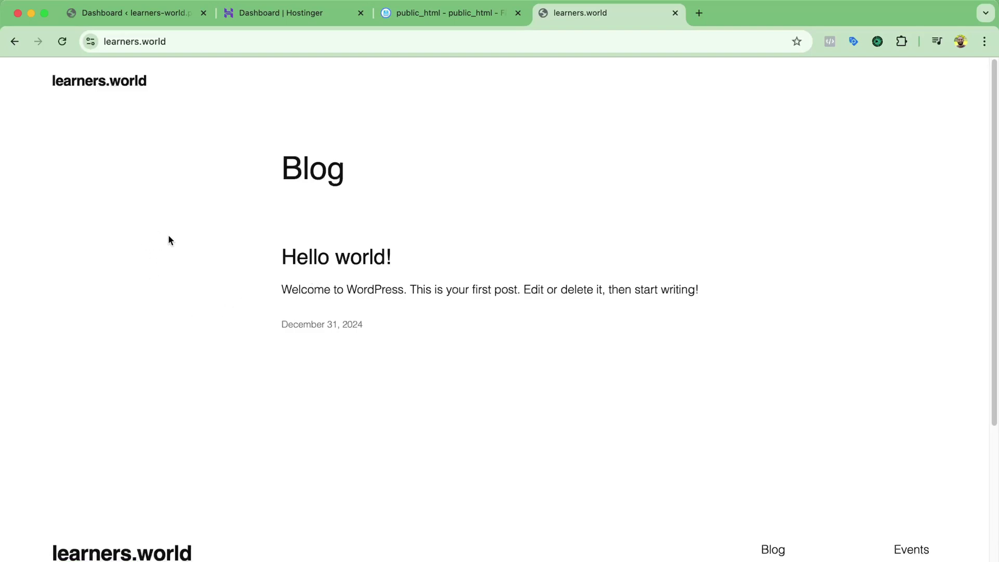
Step: Dismiss the session-expired login dialog on the Dashboard tab and return to the Learners World homepage
left_click(126, 17)
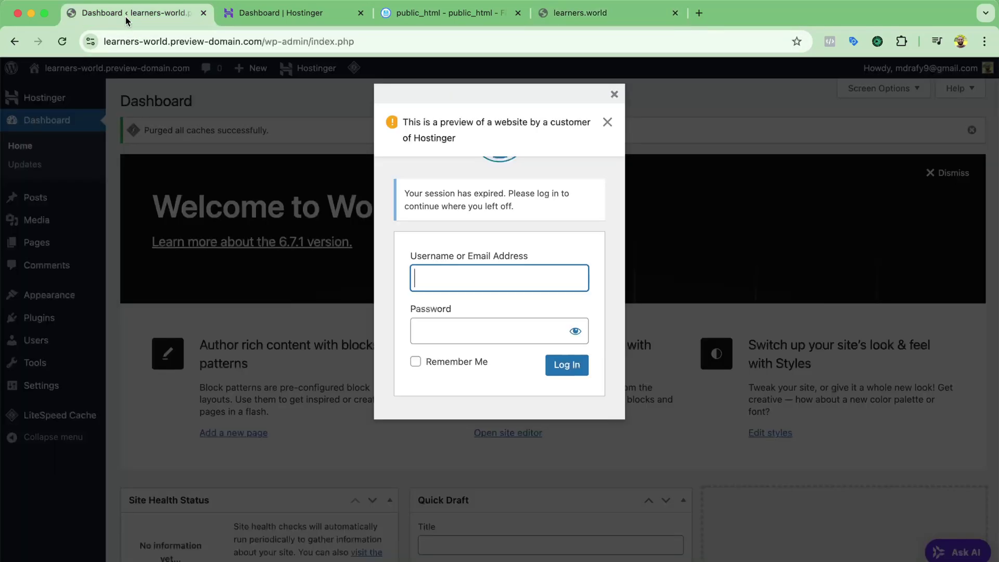
left_click(614, 95)
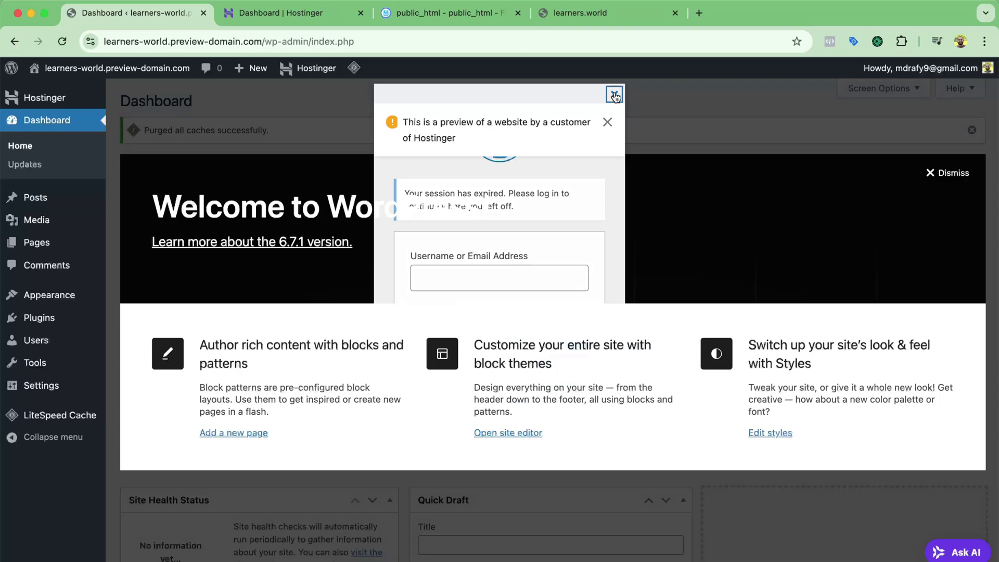
left_click(583, 13)
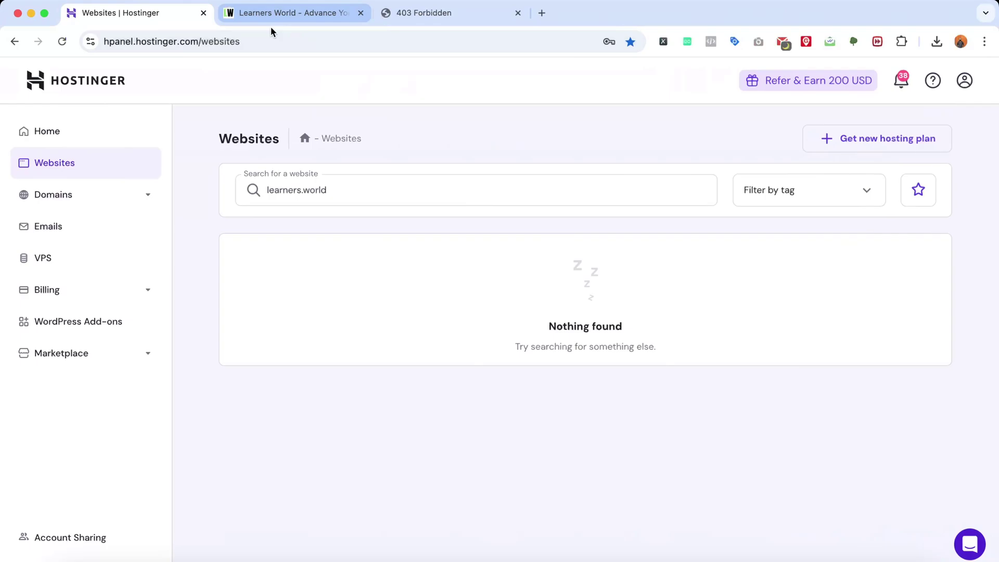
left_click(271, 20)
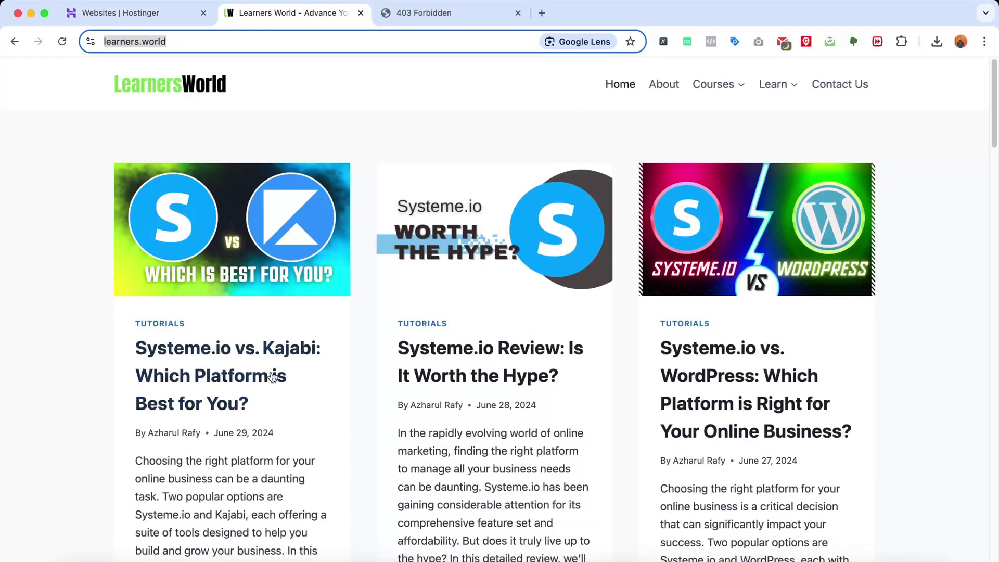
Step: Reload the homepage and read through the restored Systeme.io vs. Kajabi post
key("Return")
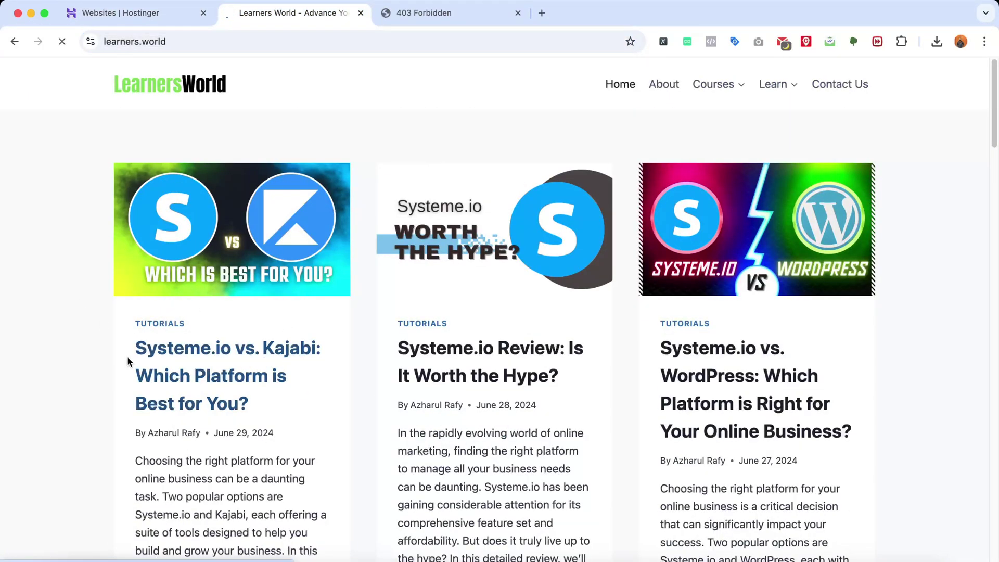
left_click(127, 358)
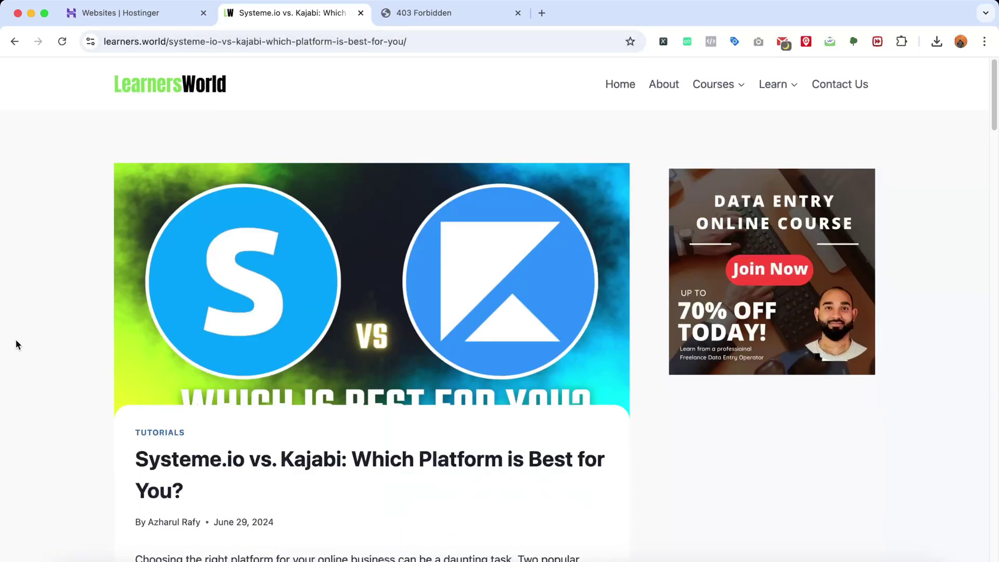
scroll(32, 338, "down", 2)
scroll(50, 333, "up", 2)
scroll(70, 370, "down", 5)
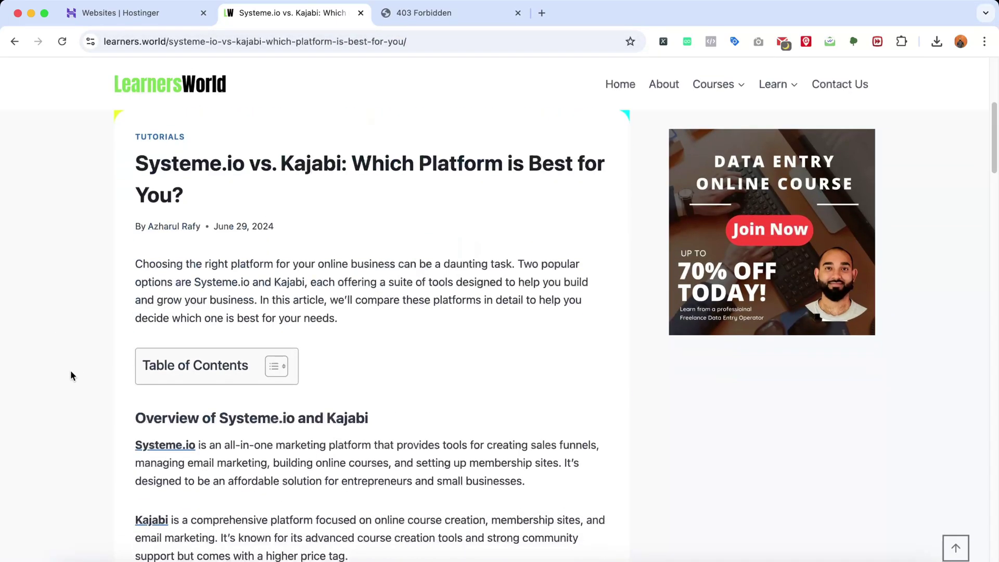
scroll(70, 370, "down", 20)
scroll(158, 314, "up", 8)
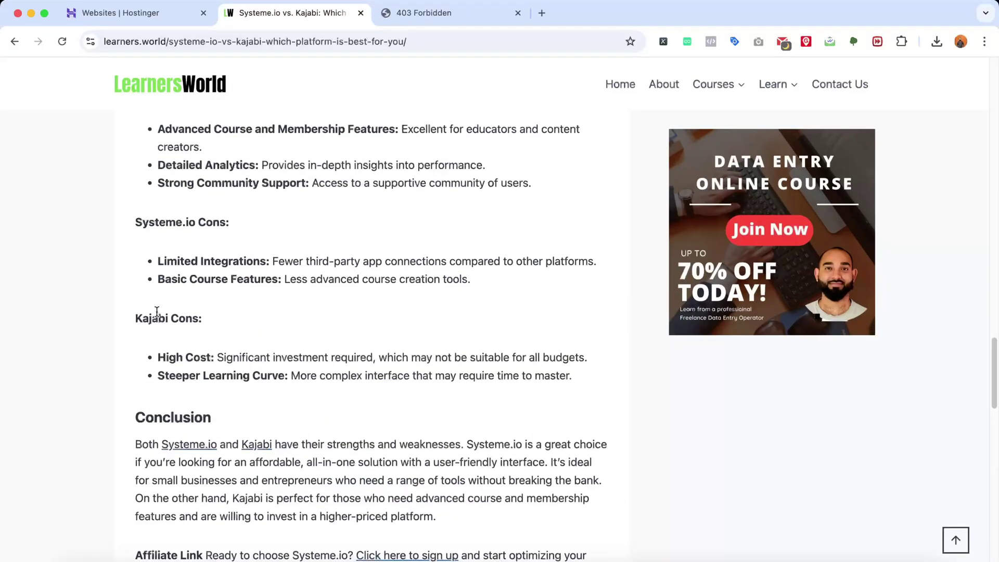
scroll(156, 311, "up", 10)
scroll(275, 171, "up", 3)
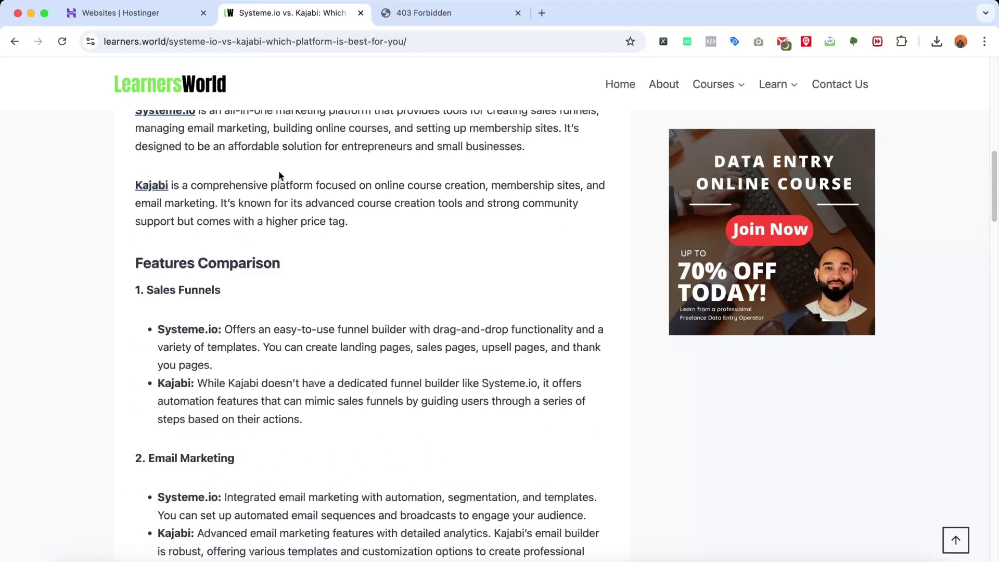
scroll(278, 170, "up", 5)
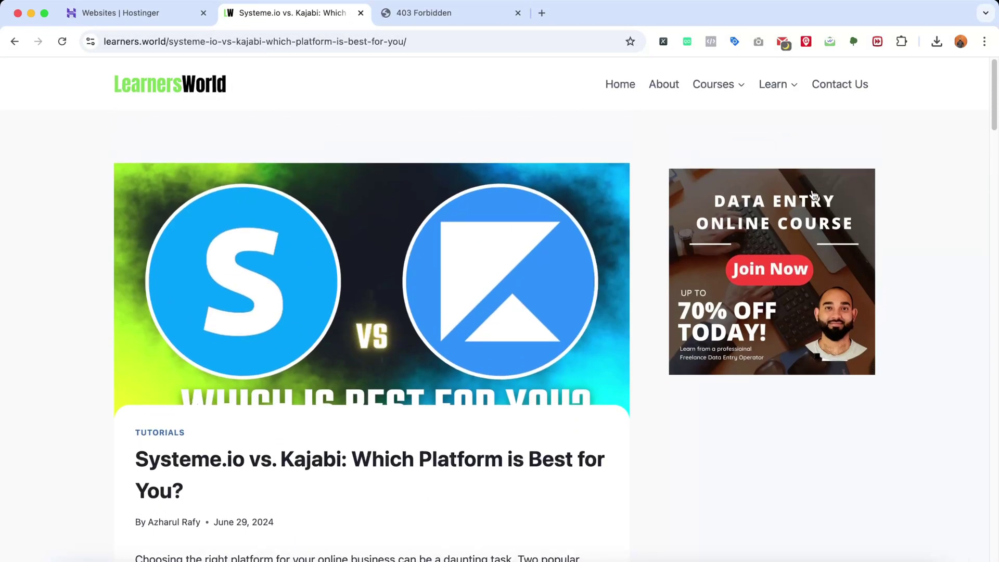
Step: Reload the 403 Forbidden tab, then close that default Hello world tab
left_click(476, 19)
left_click(62, 42)
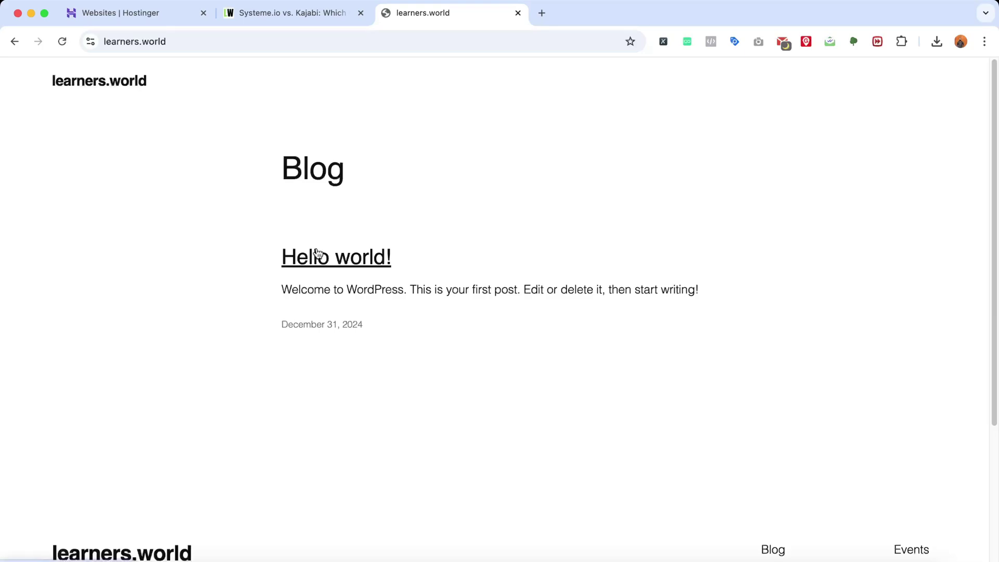
left_click(517, 13)
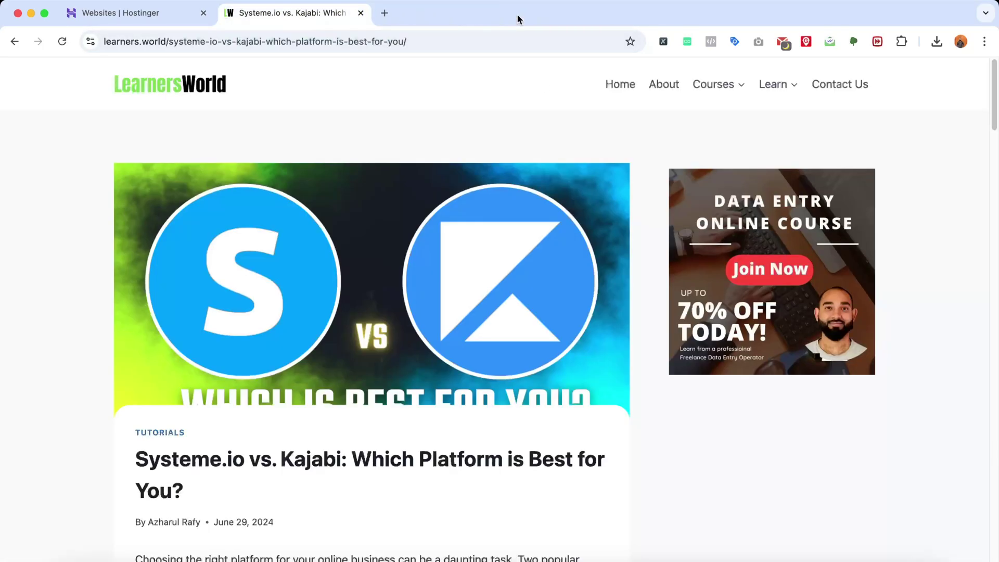